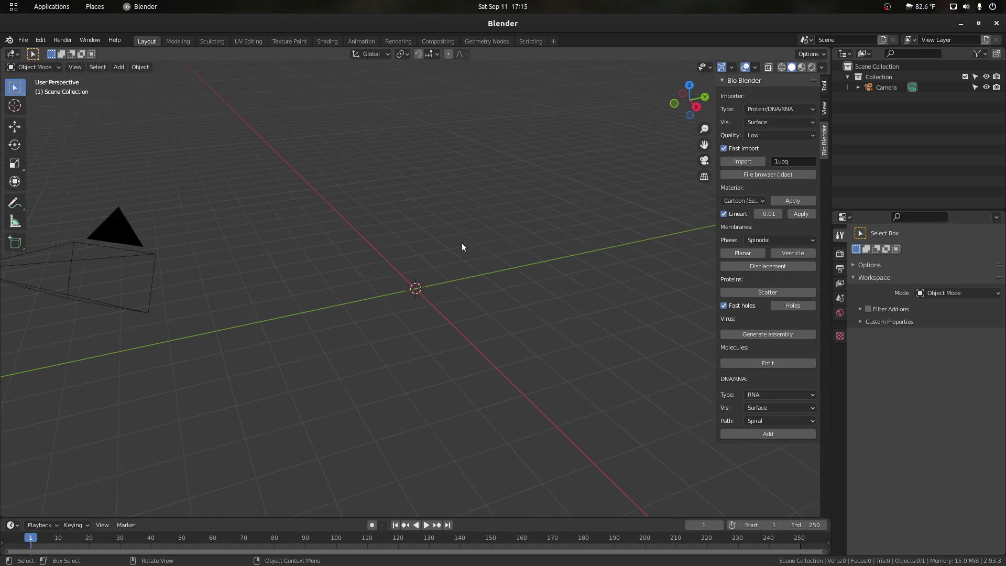
- Import the protein 1tau with the Bio Blender importer as a low-quality surface model
left_click_drag(669, 124, 688, 106)
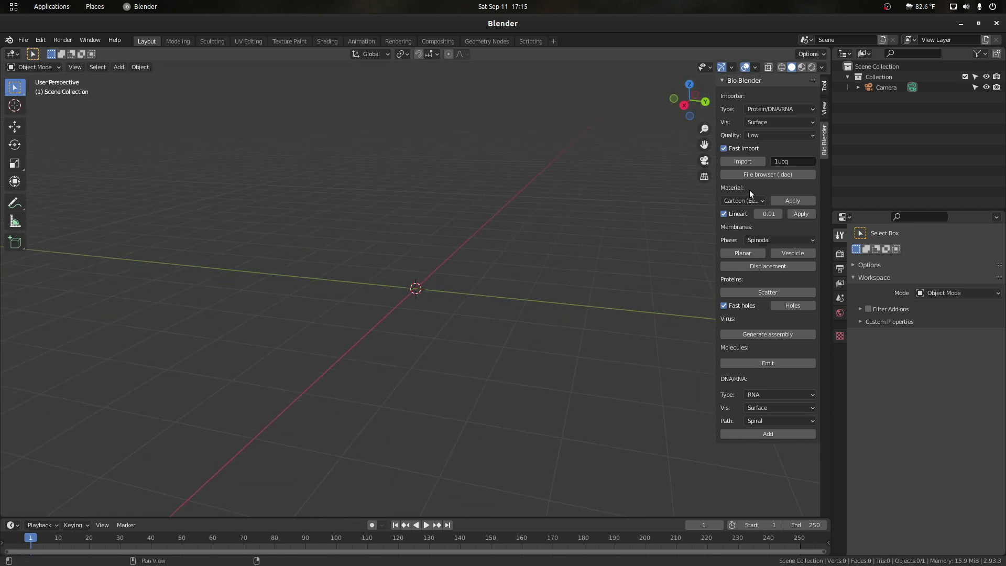
type("1")
left_click(751, 161)
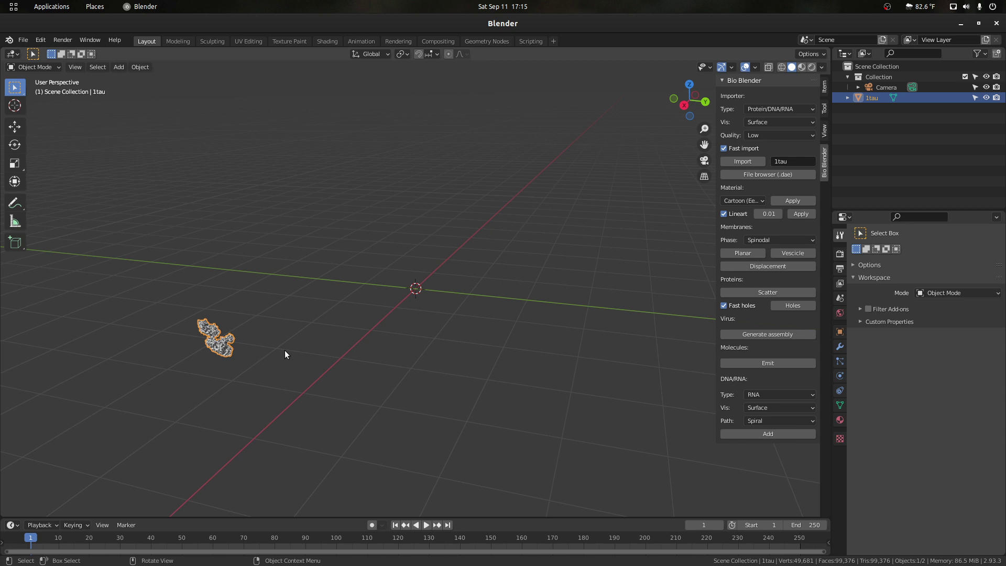
scroll(200, 335, "up", 3)
key("KP_Decimal")
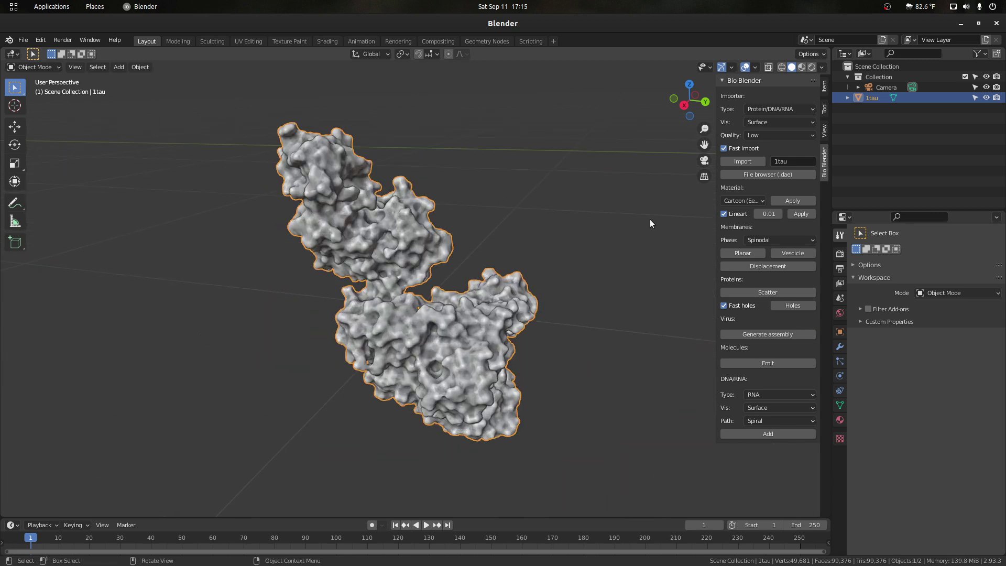
- Examine the imported protein from several sides and check where it lies relative to the world origin
left_click(649, 219)
scroll(650, 173, "down", 2)
left_click_drag(687, 102, 514, 88)
left_click_drag(538, 159, 449, 191)
scroll(450, 192, "down", 3)
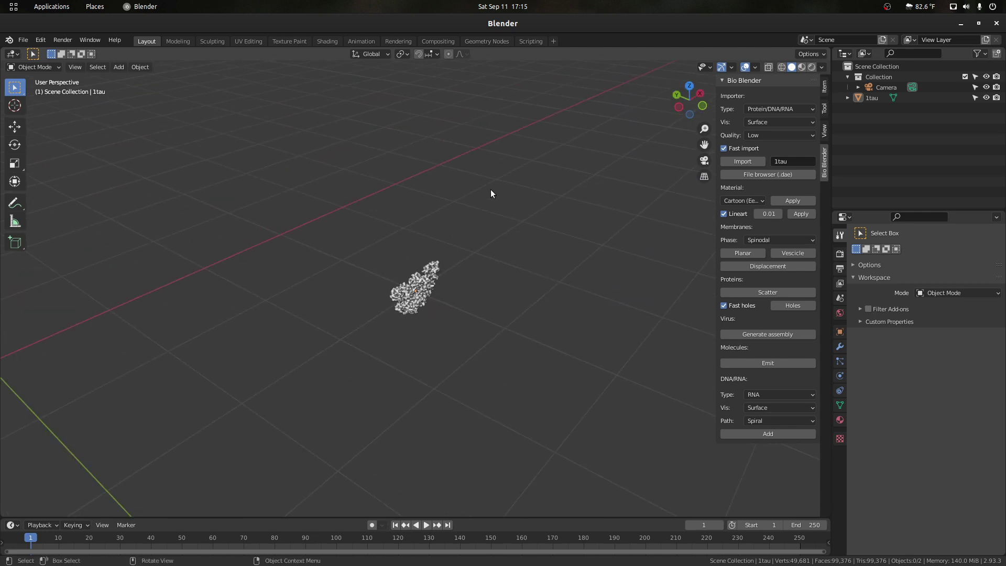
left_click_drag(681, 102, 662, 117)
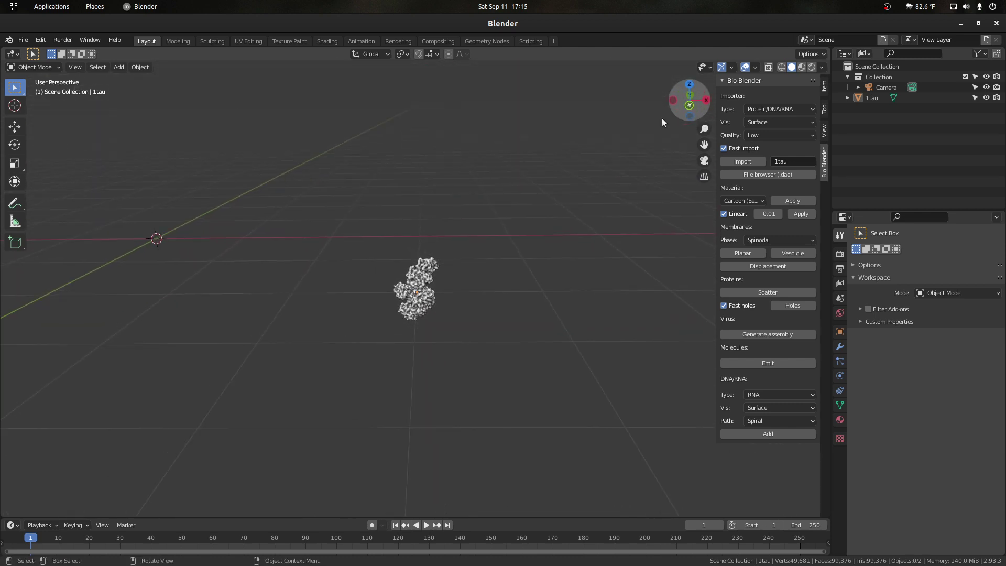
scroll(503, 265, "down", 1)
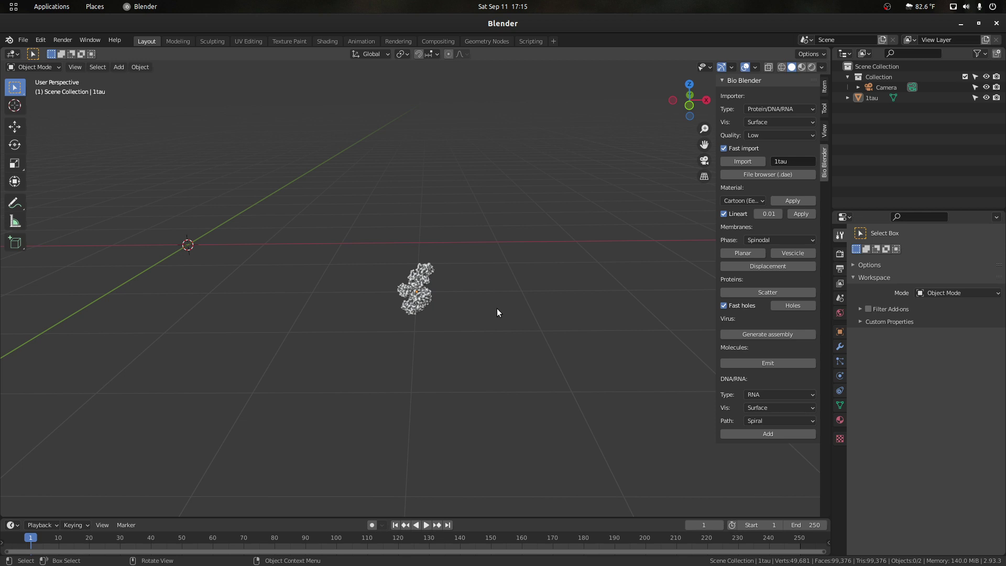
left_click(417, 282)
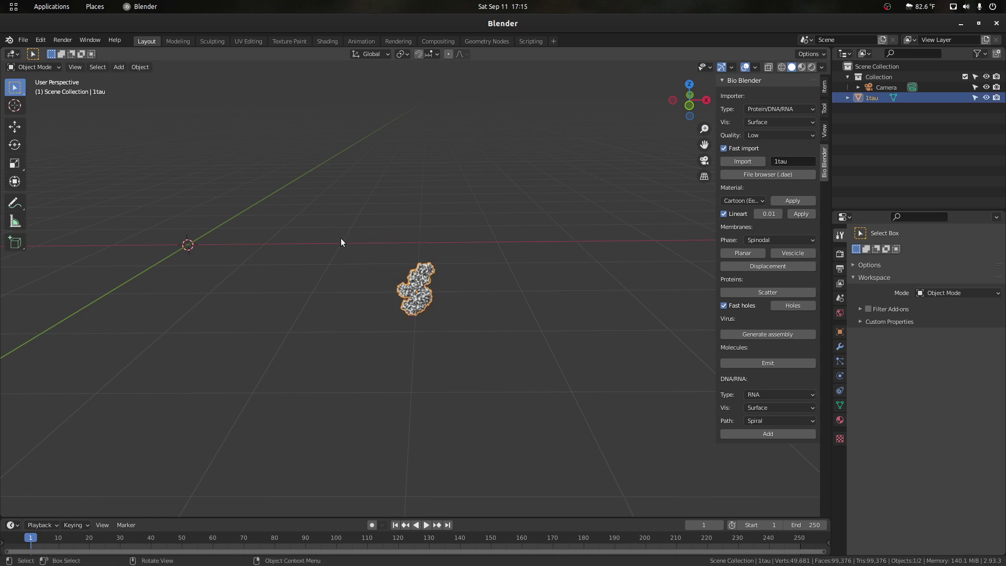
scroll(556, 239, "up", 2)
scroll(556, 236, "up", 3)
left_click(557, 236)
left_click_drag(685, 101, 519, 102)
left_click_drag(660, 115, 565, 212)
left_click(441, 312)
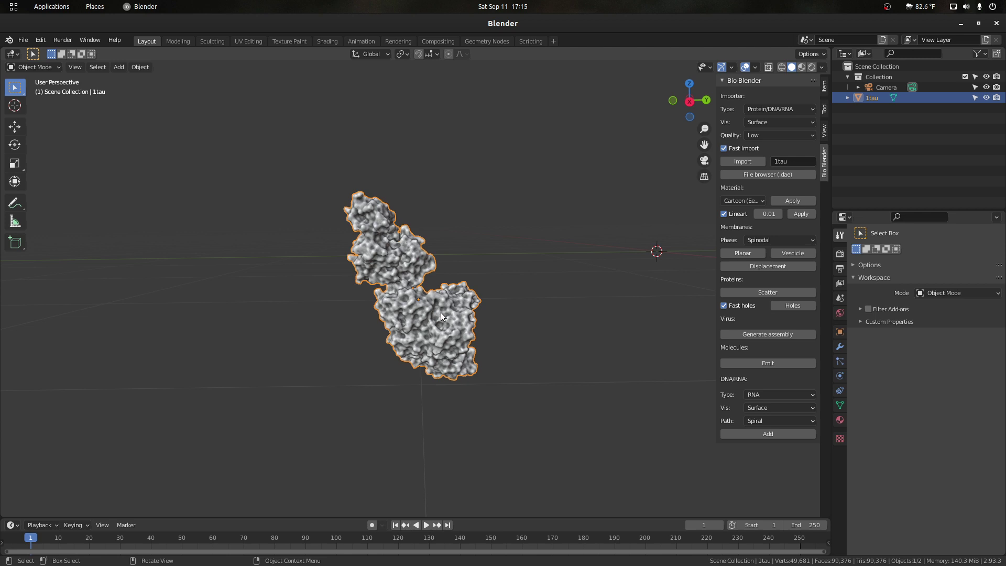
- Move the protein to the 3D cursor at the world origin
key("KP_7")
right_click(427, 288)
left_click(471, 265)
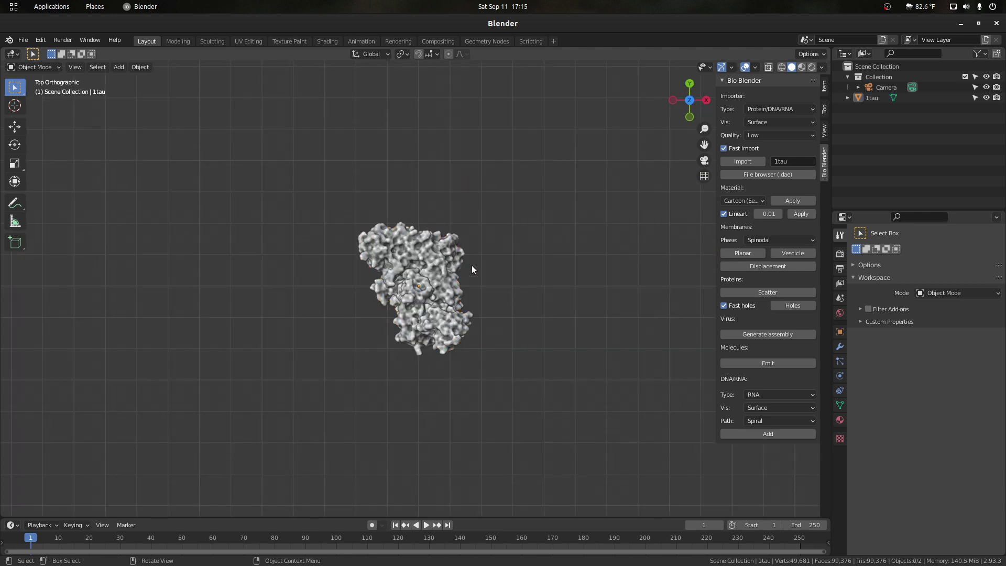
left_click(442, 284)
key("shift+s")
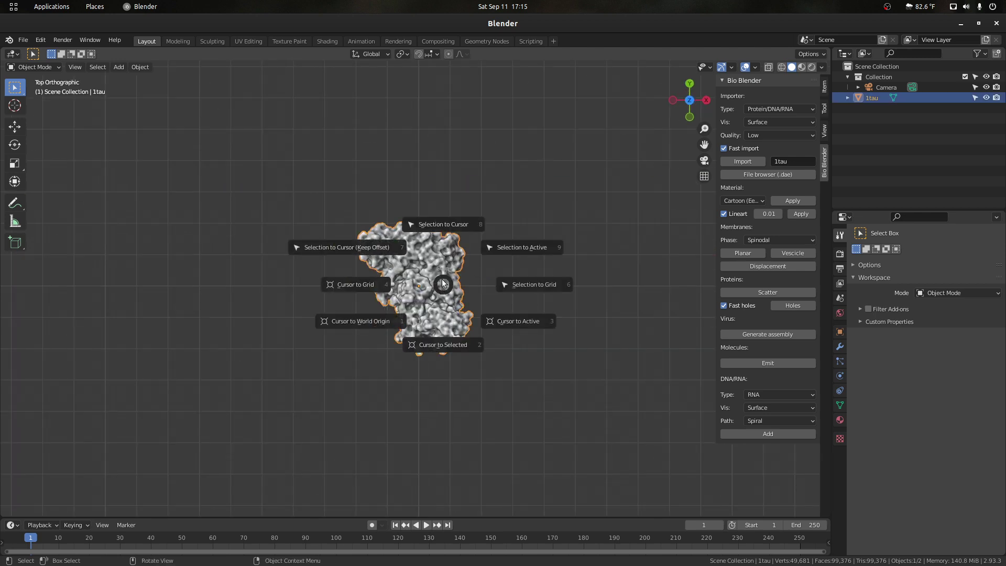
left_click(431, 225)
left_click_drag(702, 143, 494, 204)
left_click(446, 170)
key("KP_Decimal")
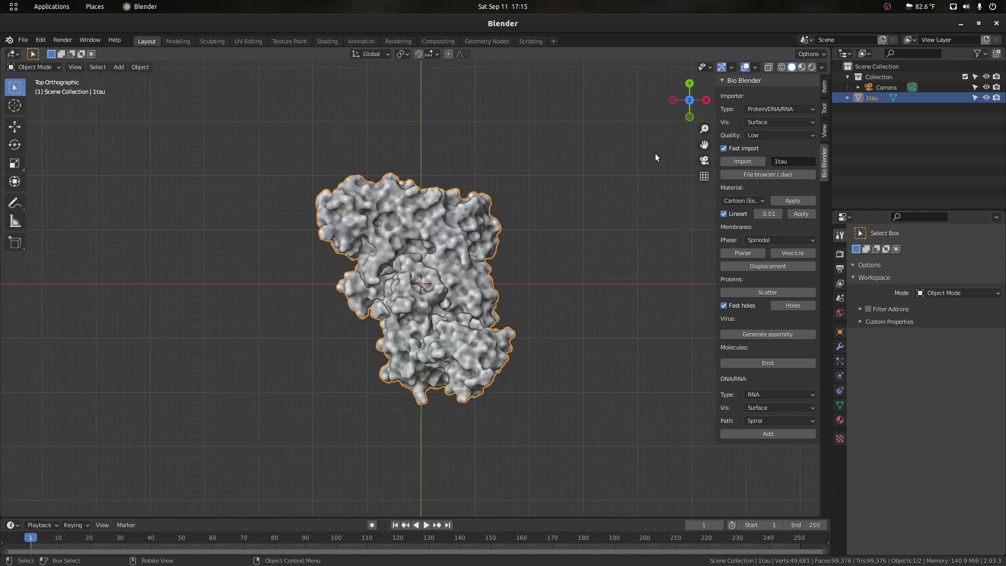
- Rotate the protein freely around the viewing axis by about -68° from an angled perspective view
left_click_drag(693, 104, 665, 144)
scroll(525, 244, "down", 2)
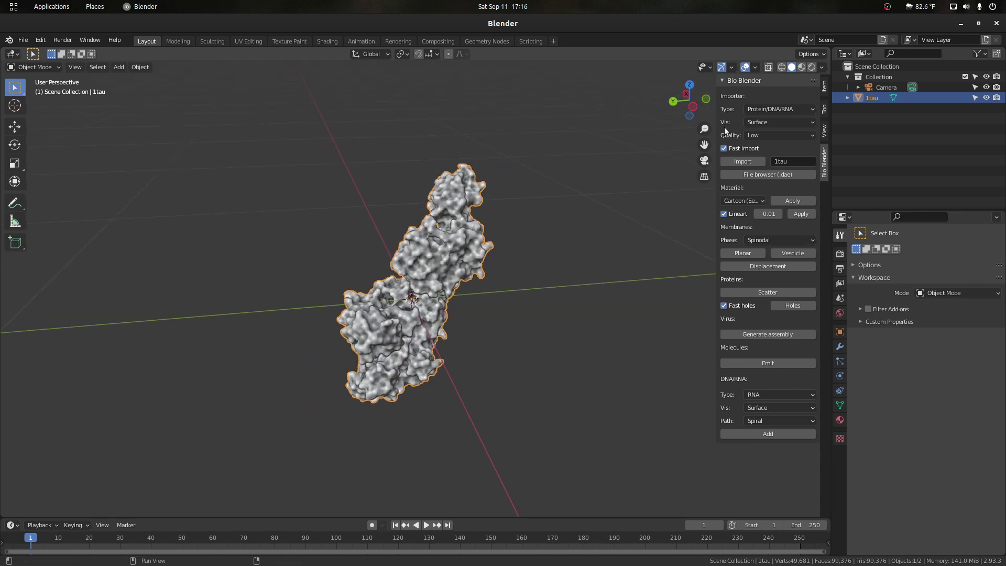
left_click_drag(689, 104, 661, 97)
key("r")
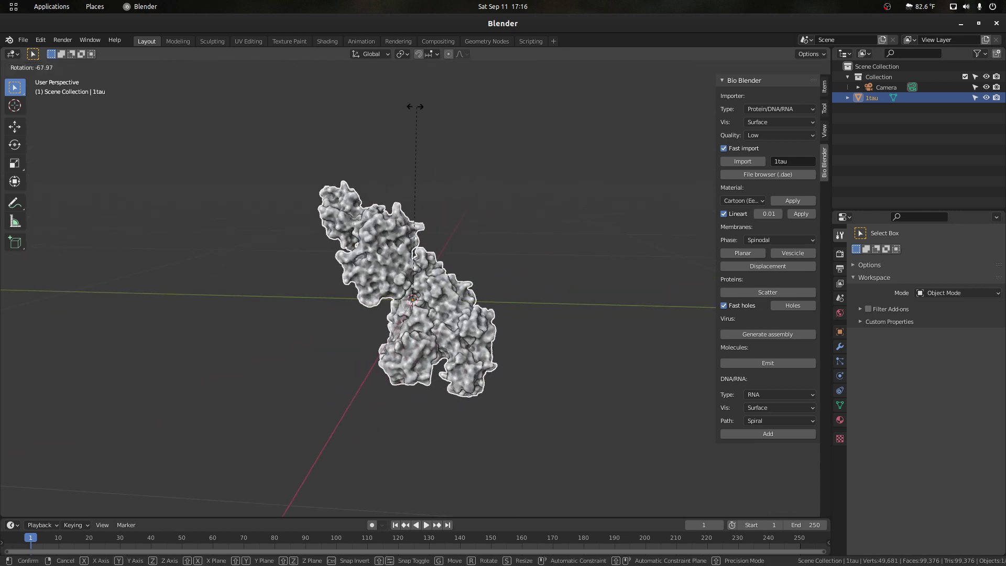
left_click(405, 135)
left_click(456, 147)
- Rotate the protein by about -23° in the front orthographic view
left_click(706, 100)
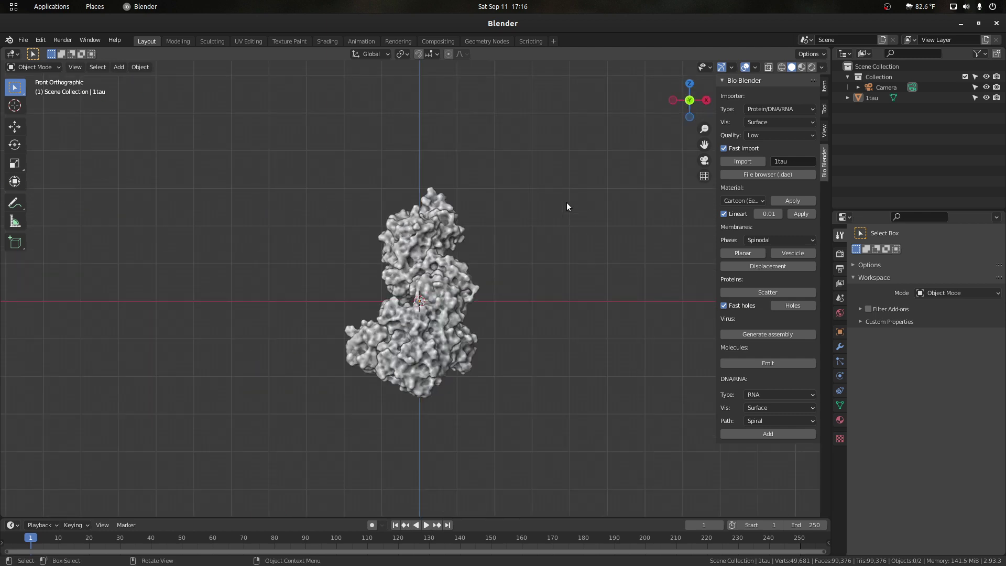
left_click(438, 243)
key("r")
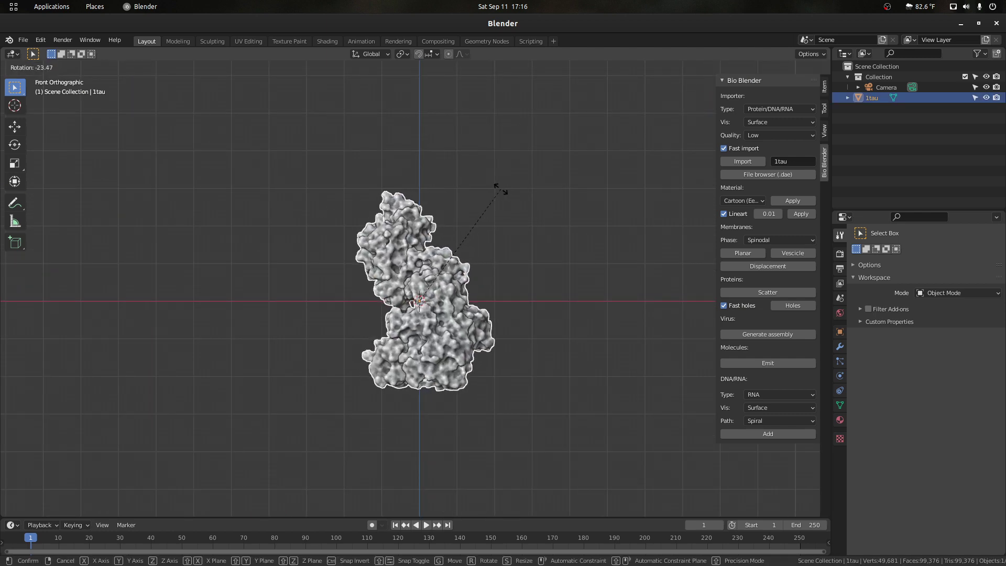
left_click(501, 189)
left_click(525, 188)
- Raise the protein along the global Z axis until its lower end sits just above the world origin
left_click_drag(689, 100, 785, 114)
scroll(522, 248, "up", 2)
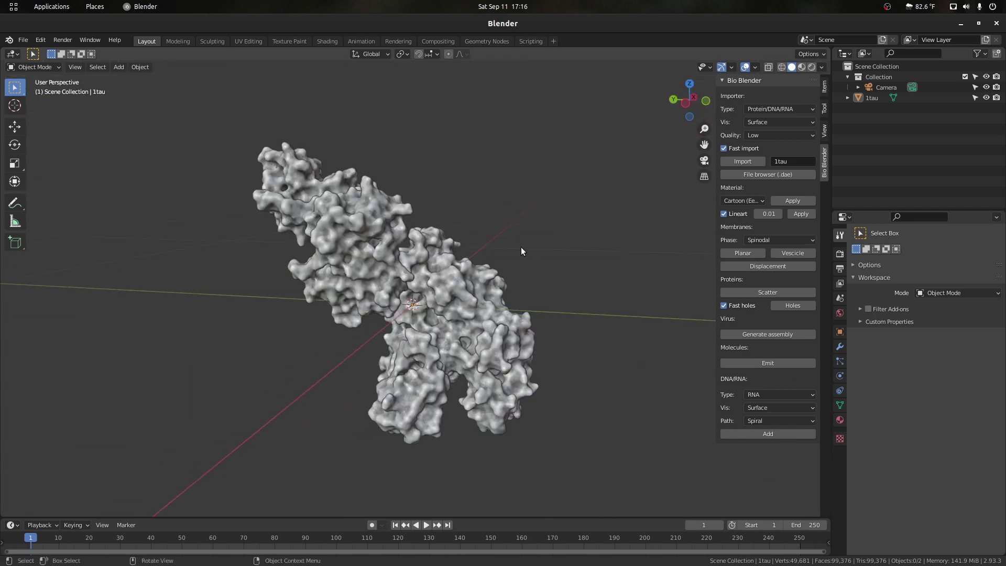
left_click(442, 284)
key("z")
key("Escape")
key("g")
key("z")
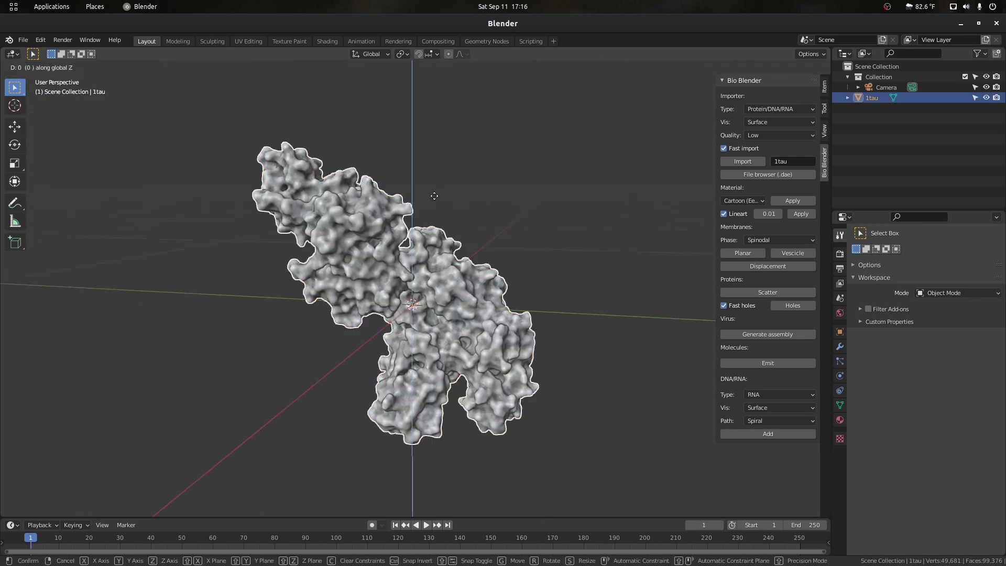
left_click(498, 395)
scroll(621, 162, "down", 4)
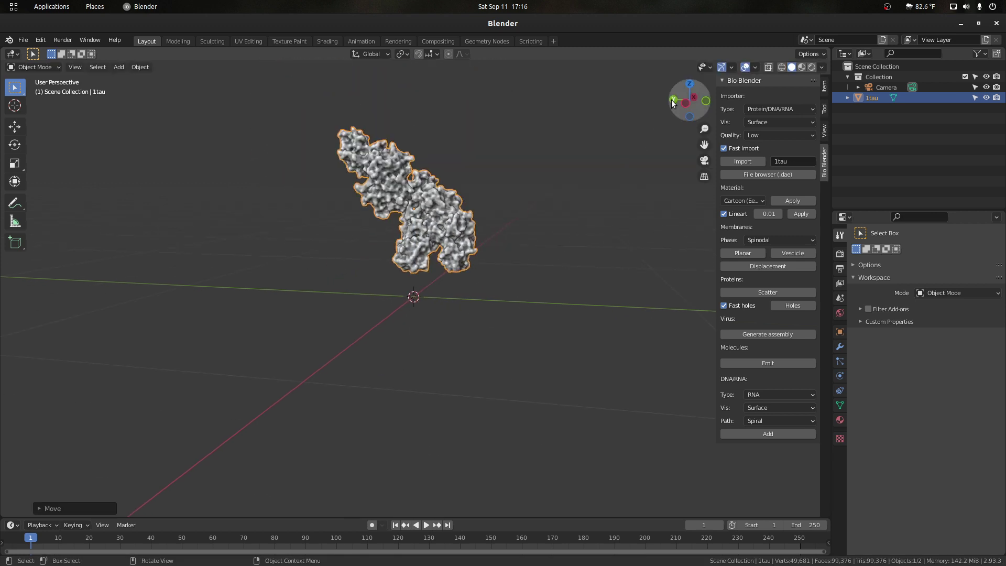
- Apply the Bio Blender material preset Real to the protein
left_click_drag(672, 103, 626, 120)
scroll(558, 193, "up", 3)
left_click(561, 174)
scroll(558, 176, "down", 2)
left_click(465, 198)
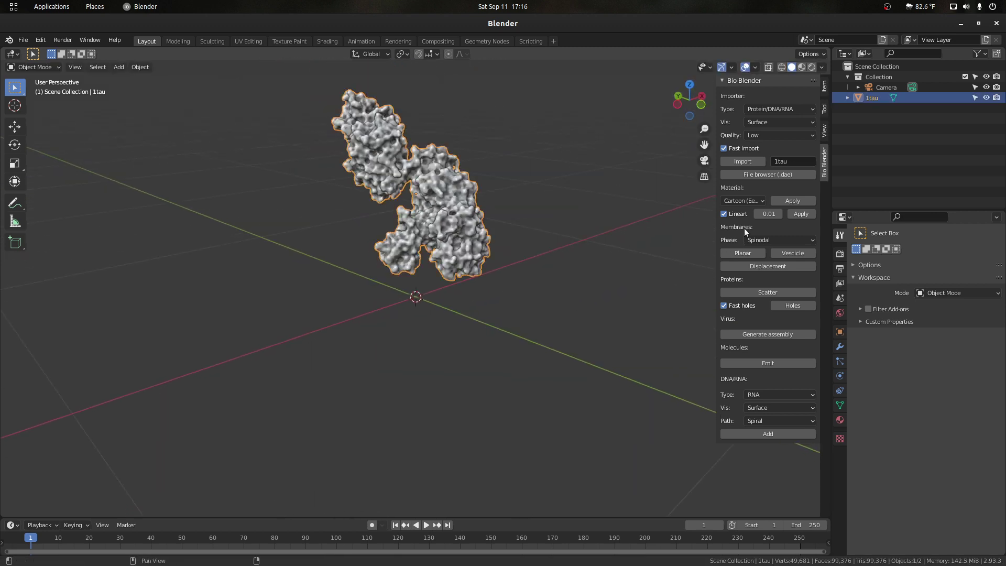
left_click(744, 200)
left_click(731, 225)
left_click(787, 200)
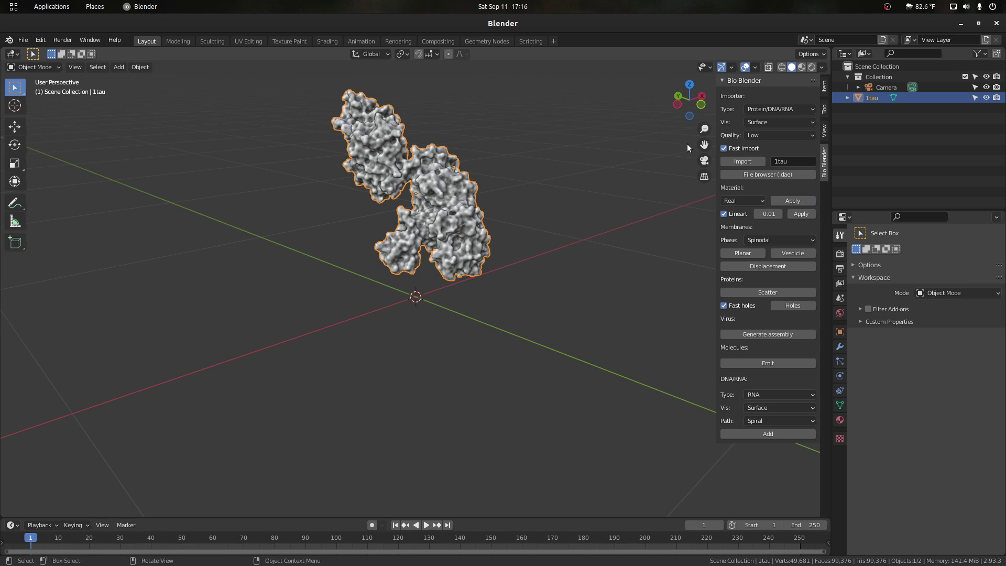
- Preview the protein's Real material in rendered viewport shading, with the protein selected
scroll(585, 230, "up", 2)
left_click(584, 230)
left_click(812, 68)
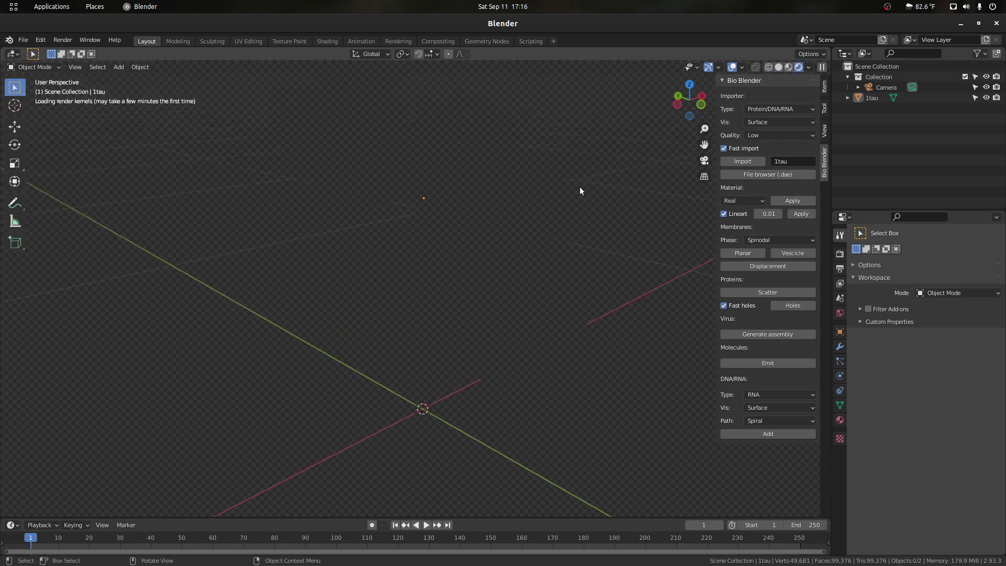
scroll(578, 192, "up", 1)
left_click(539, 246)
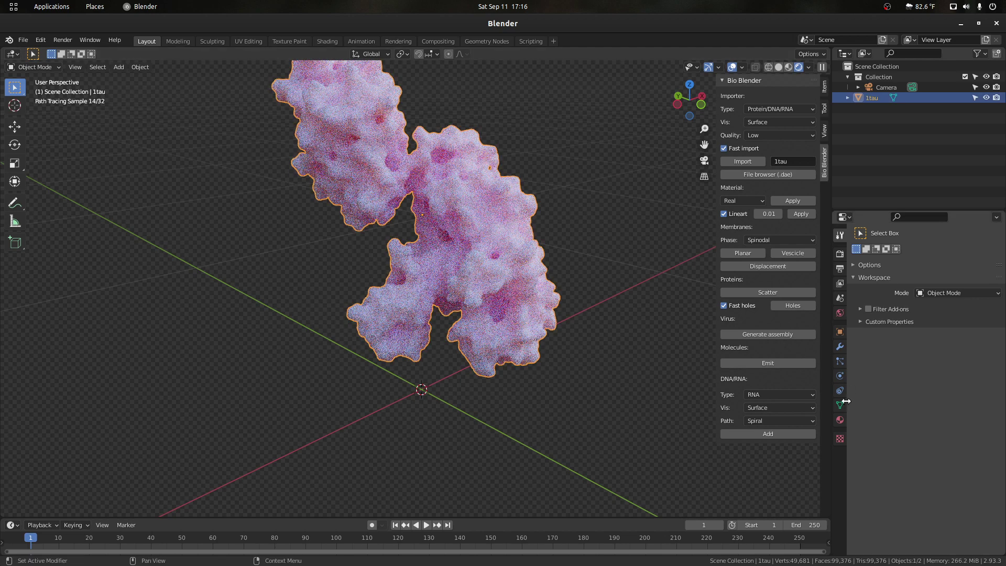
- Change the base color of the protein's M_Real material to orange and return the viewport to solid shading
left_click(839, 419)
left_click(935, 373)
left_click(925, 284)
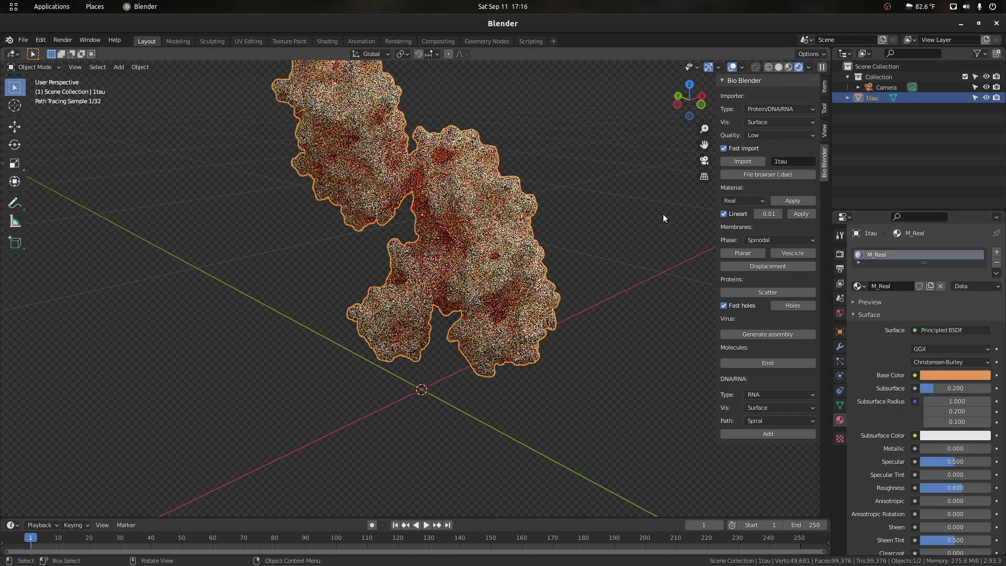
left_click(662, 214)
left_click(778, 66)
- Move the protein along the X axis in the negative direction, clear of the world origin
key("KP_7")
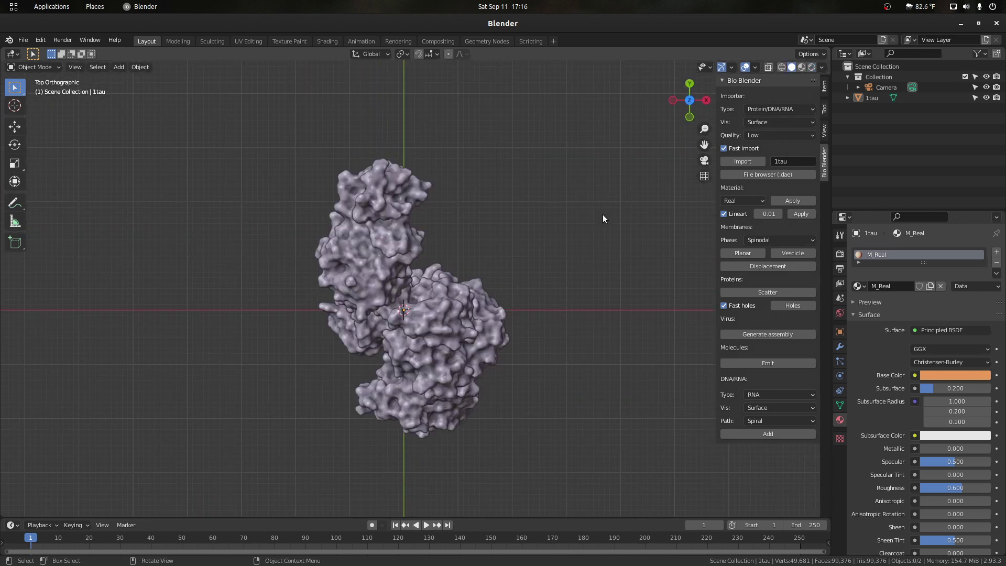
left_click_drag(687, 115, 848, 52)
left_click_drag(655, 160, 432, 249)
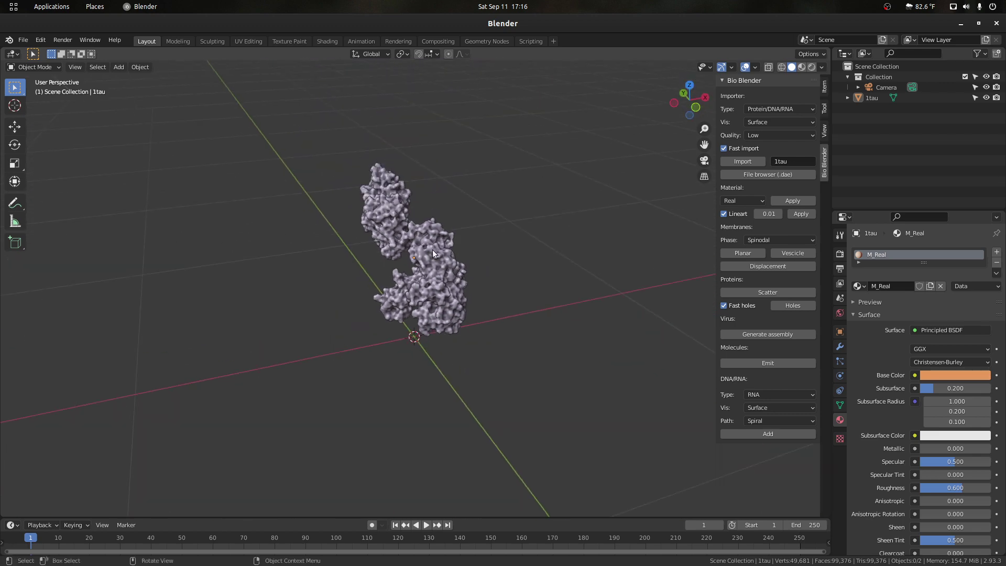
left_click(423, 251)
key("g")
key("x")
left_click(267, 269)
left_click(573, 176)
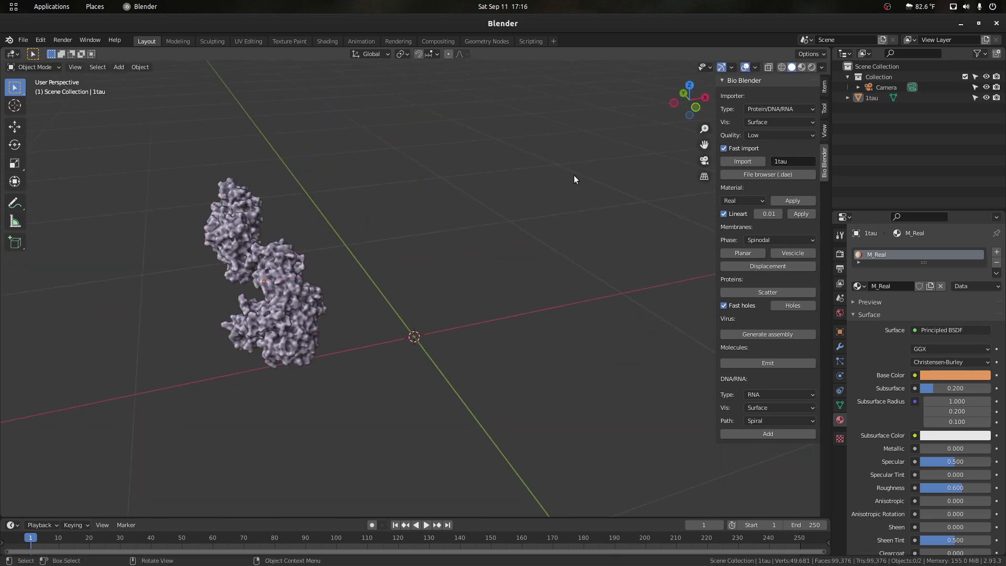
- Review the type, visualization and path choices for adding DNA/RNA, keeping RNA, Surface and Spiral
left_click_drag(687, 103, 645, 95)
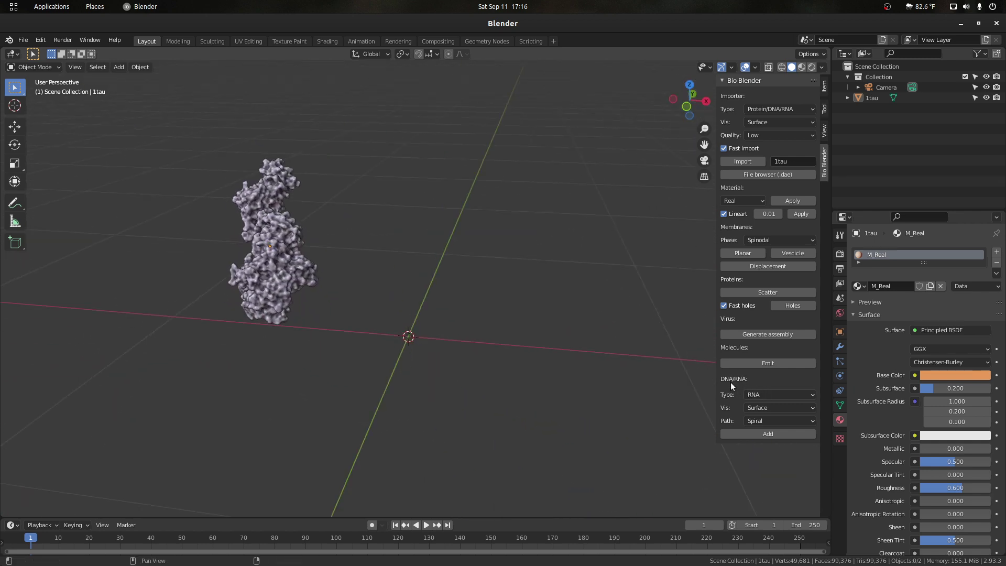
left_click(757, 395)
left_click(753, 402)
left_click(755, 398)
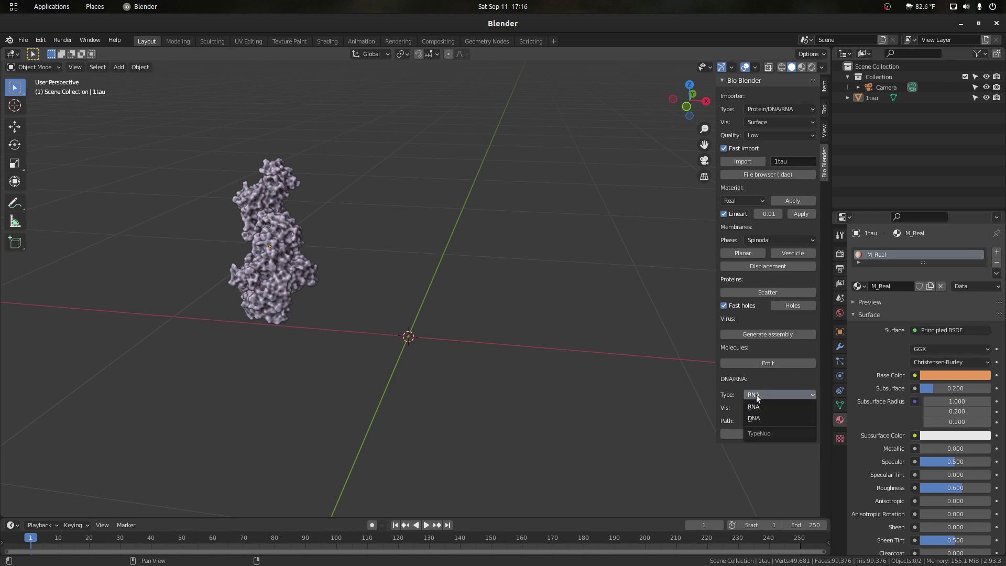
left_click(757, 397)
left_click(757, 397)
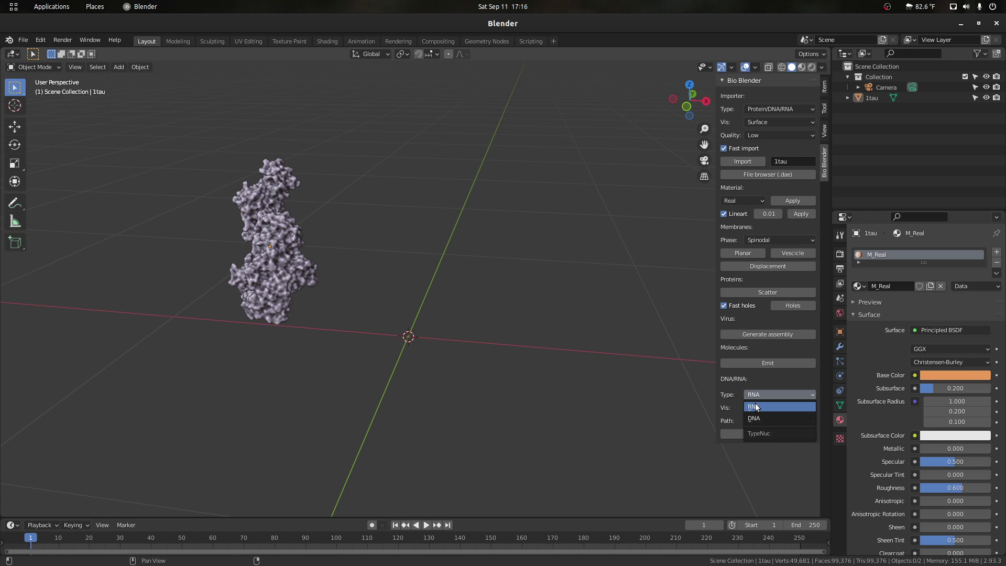
left_click(755, 407)
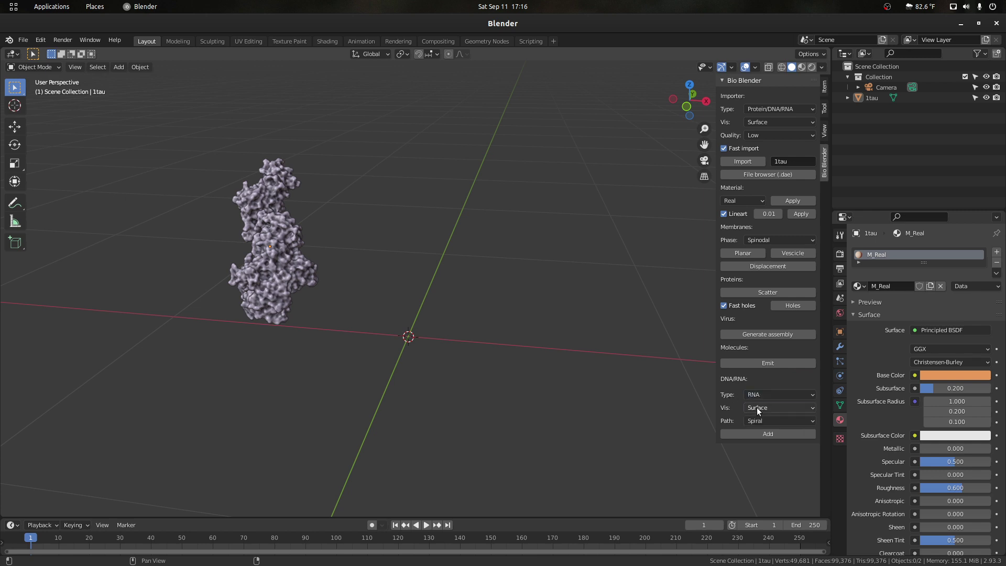
left_click(758, 407)
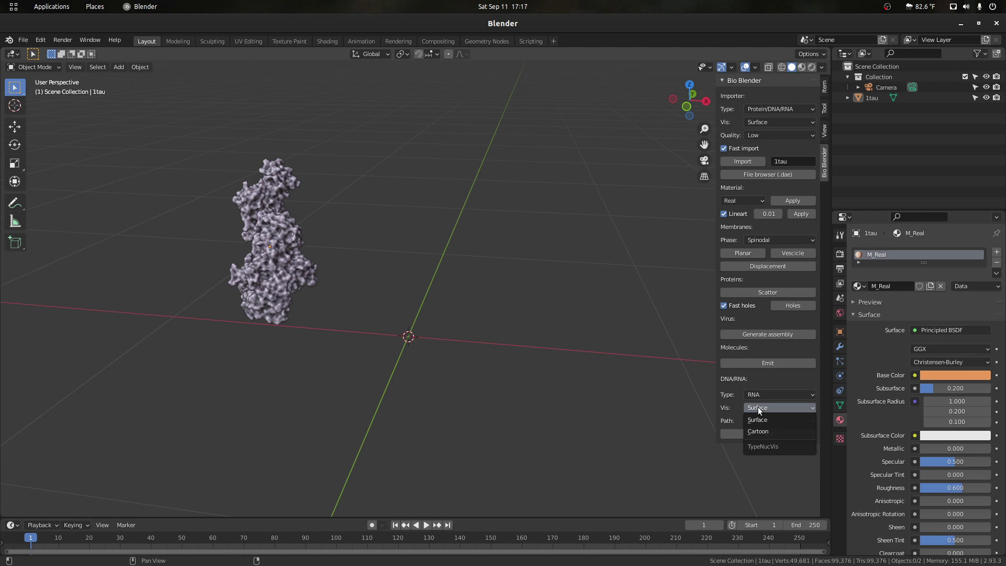
left_click(758, 407)
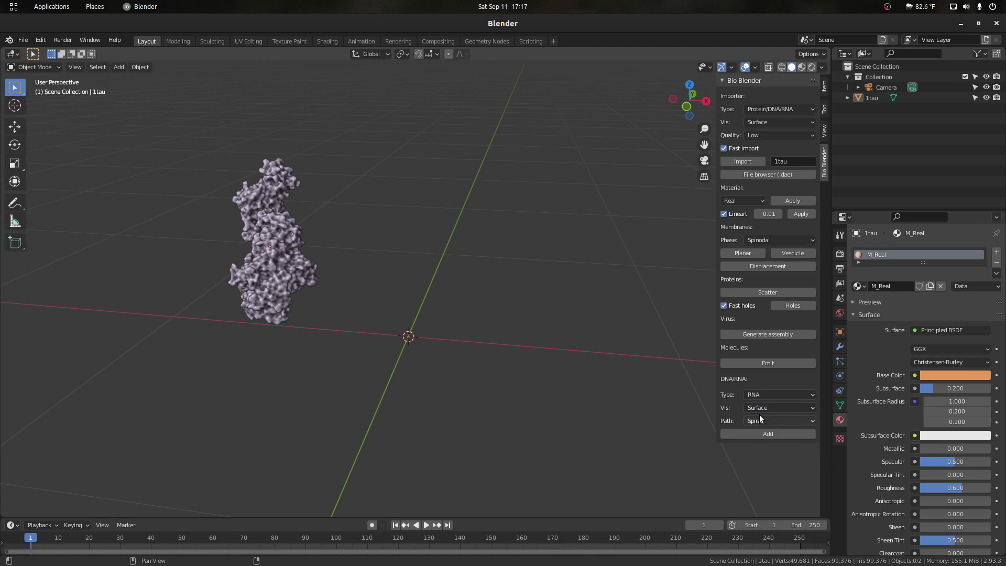
left_click(760, 421)
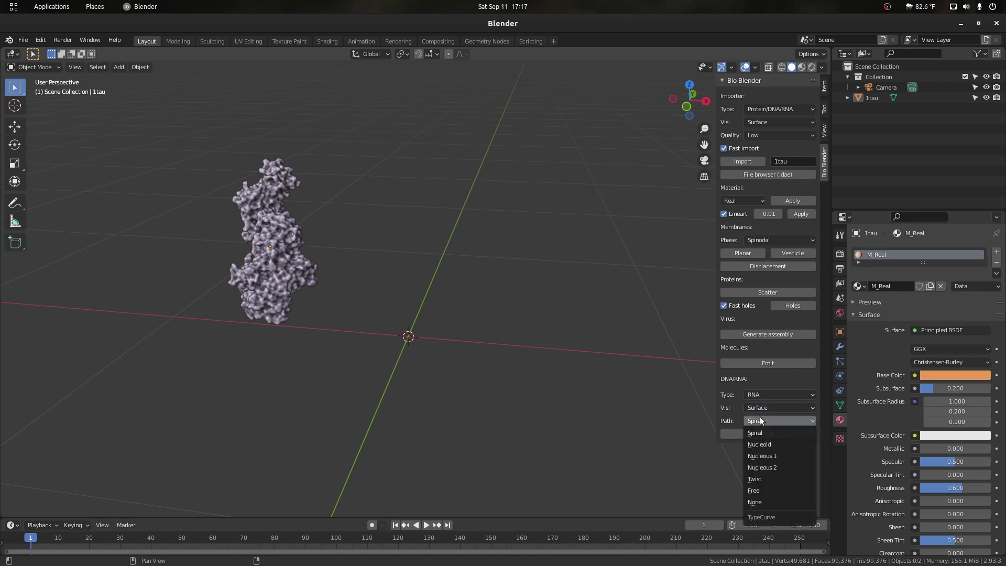
left_click(757, 433)
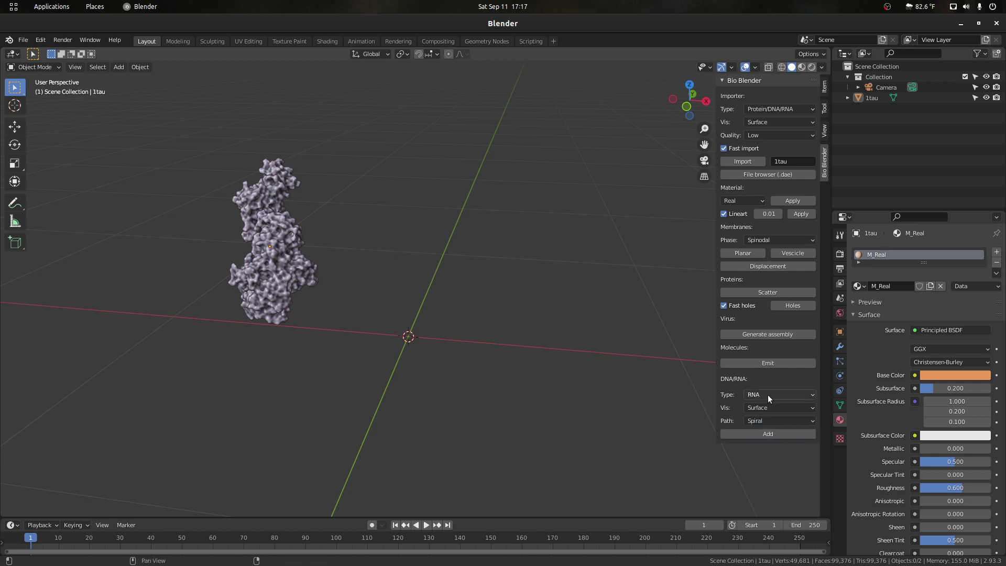
- Add an RNA strand with Surface visualization and the path set to None at the world origin
left_click(262, 258)
key("KP_Decimal")
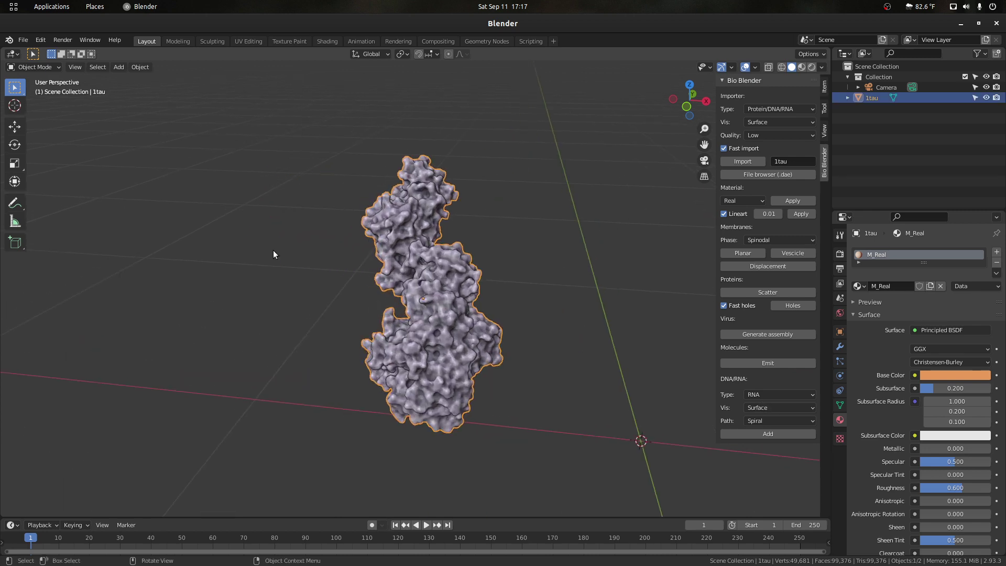
left_click(669, 110)
left_click_drag(680, 107, 644, 115)
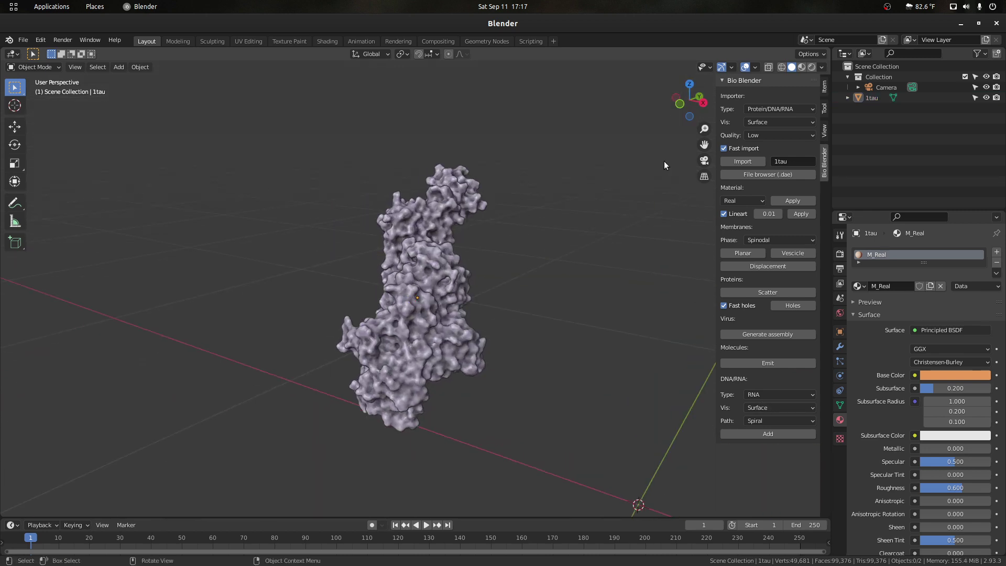
scroll(664, 161, "down", 2)
left_click_drag(704, 145, 655, 60)
scroll(621, 217, "up", 1)
left_click(759, 421)
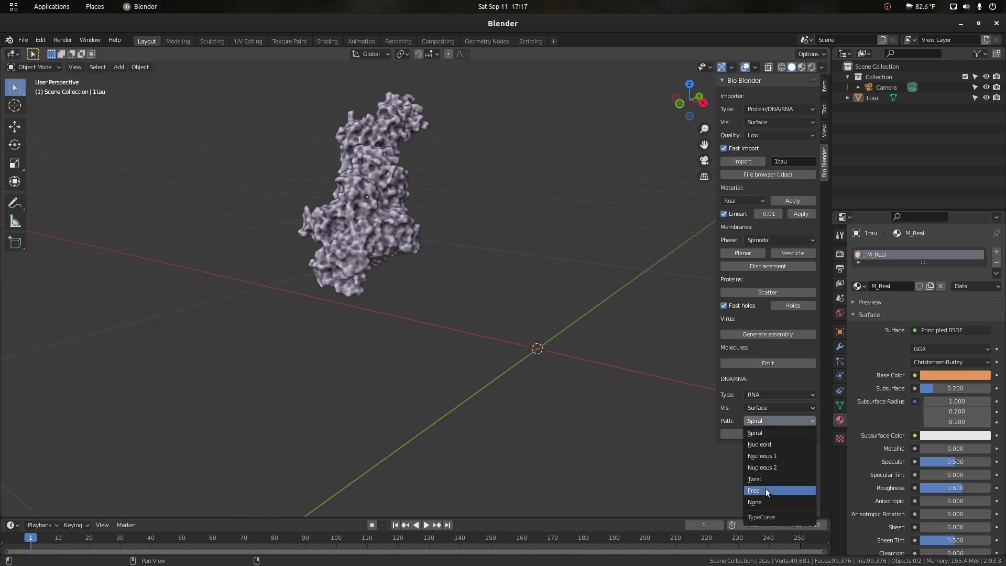
left_click(758, 503)
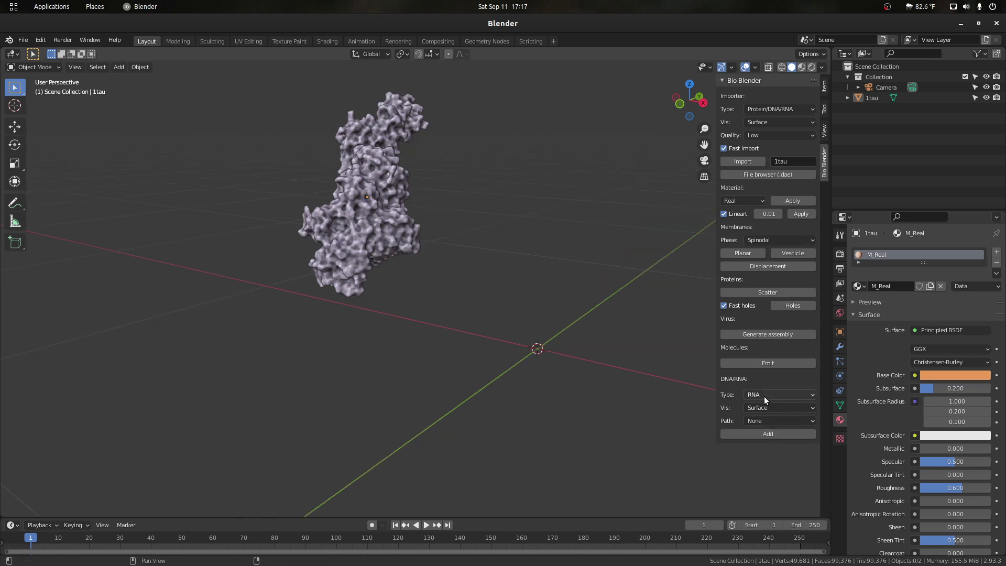
left_click(747, 435)
scroll(699, 129, "up", 1)
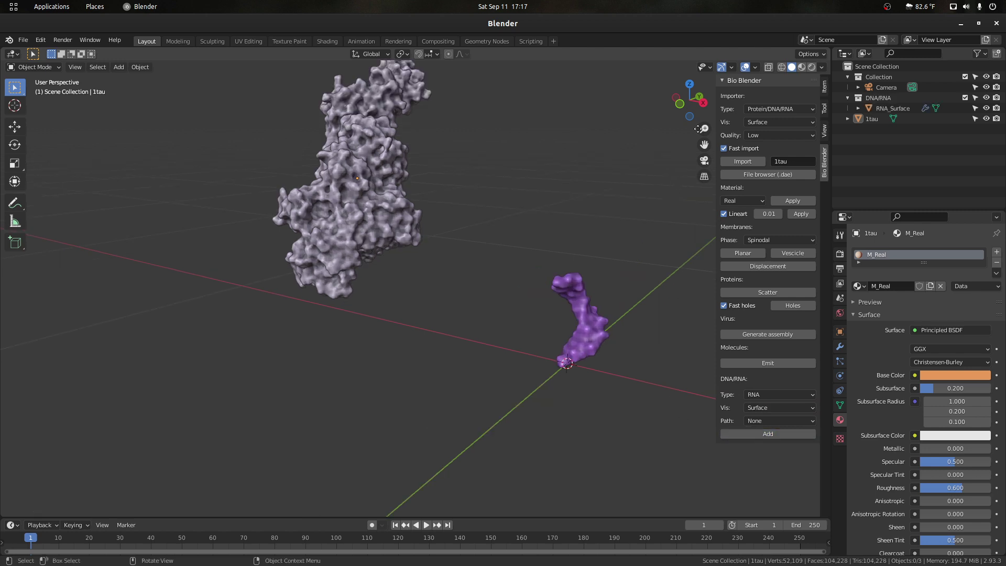
- Move the RNA surface strand along the Y axis in the positive direction, clear of the world origin
left_click_drag(694, 107, 639, 102)
scroll(454, 345, "down", 2)
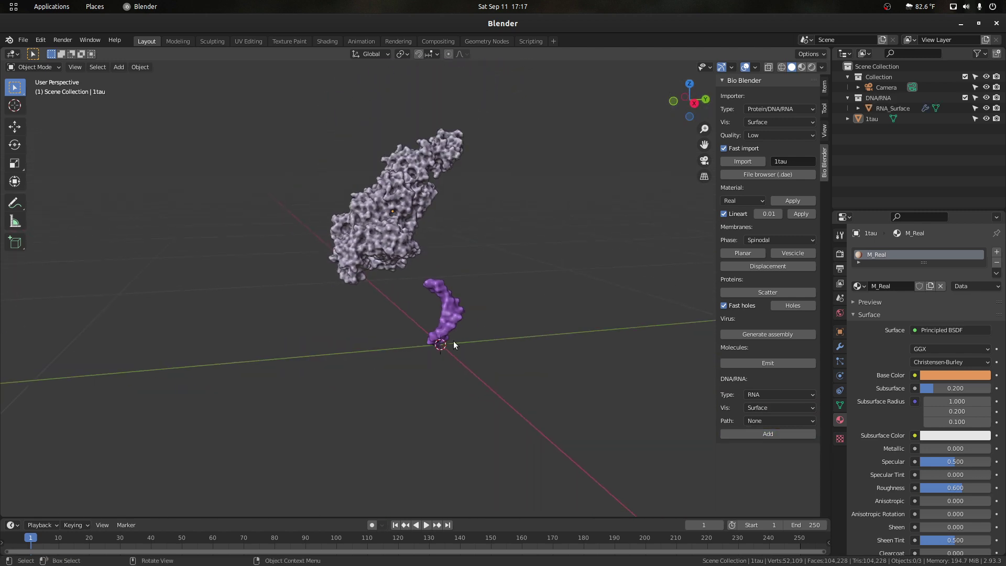
left_click(437, 337)
key("g")
left_click(508, 330)
left_click(558, 361)
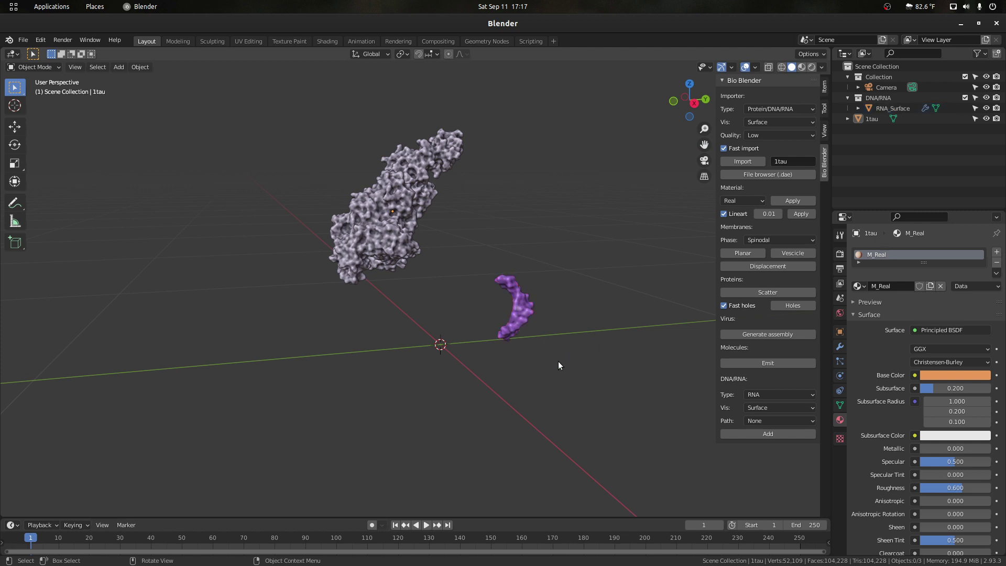
- Add a DNA strand with Surface visualization and no path at the world origin
left_click(771, 395)
left_click(763, 409)
left_click(754, 434)
scroll(508, 393, "up", 2)
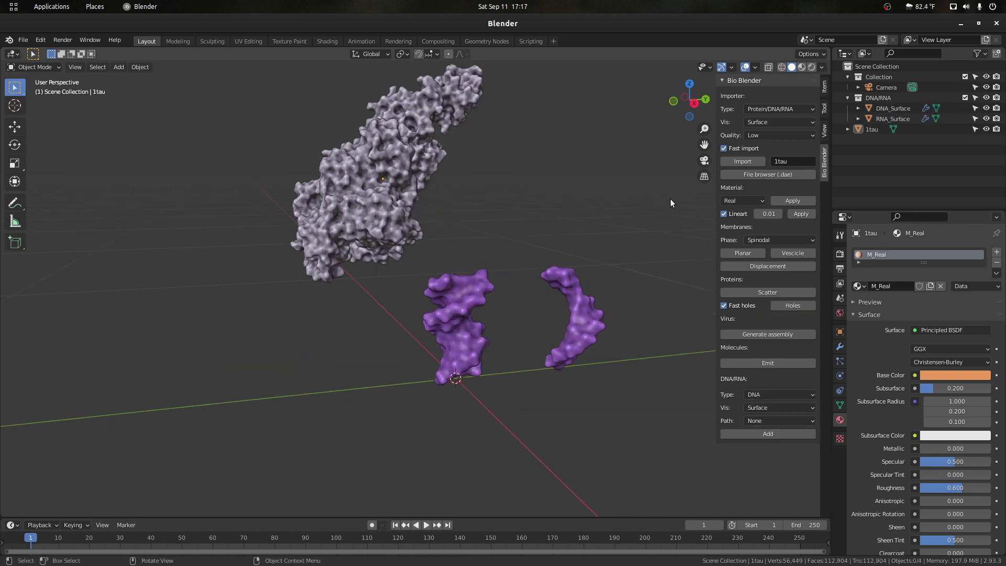
- Move the DNA surface strand along the Y axis in the positive direction, past the RNA strand, and deselect it
middle_click_drag(671, 199, 464, 312)
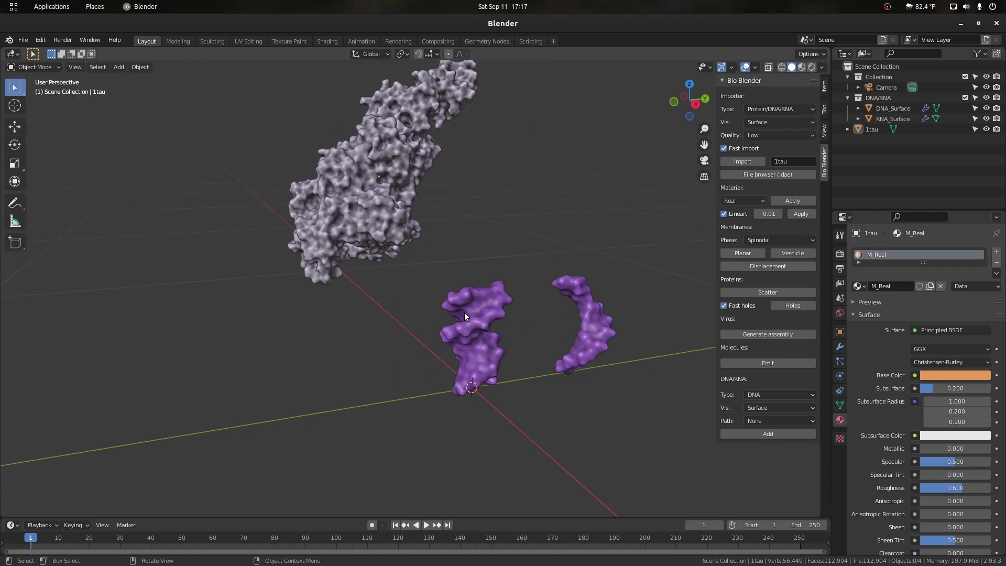
left_click(464, 312)
left_click(595, 309)
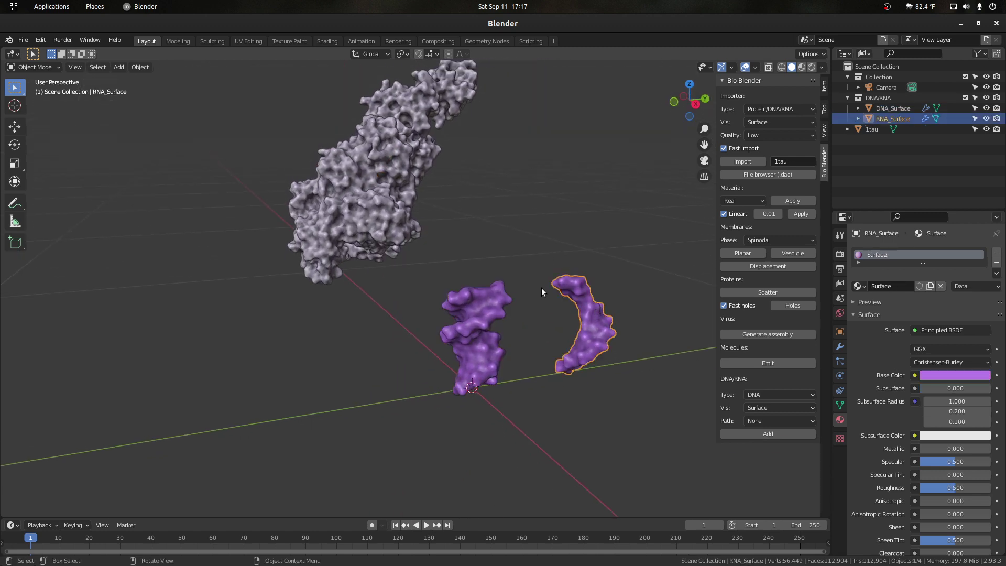
left_click(479, 339)
scroll(480, 338, "down", 1)
key("g")
key("y")
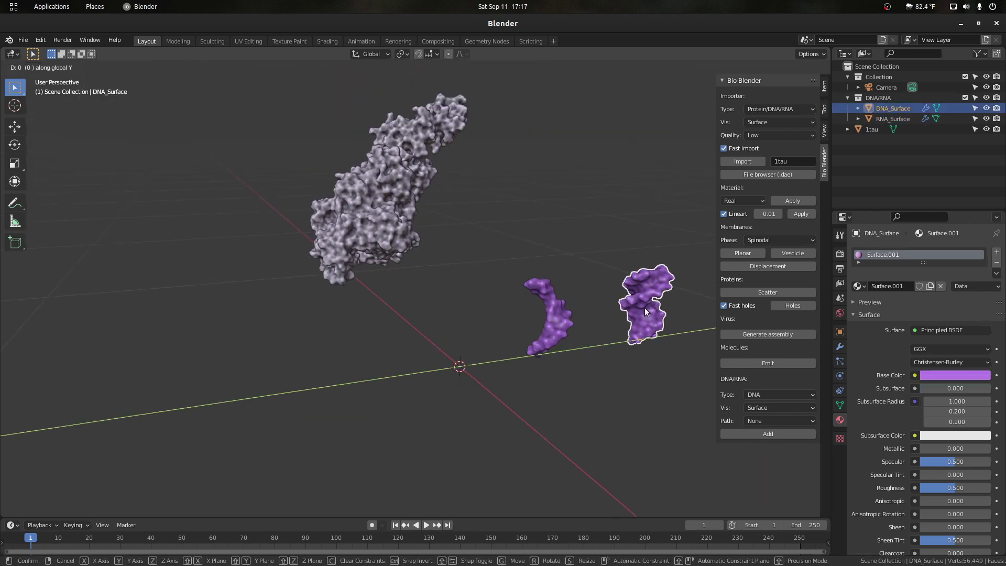
left_click(646, 311)
left_click(692, 351)
- Add a DNA strand with Cartoon visualization and no path at the world origin
left_click(760, 408)
left_click(761, 432)
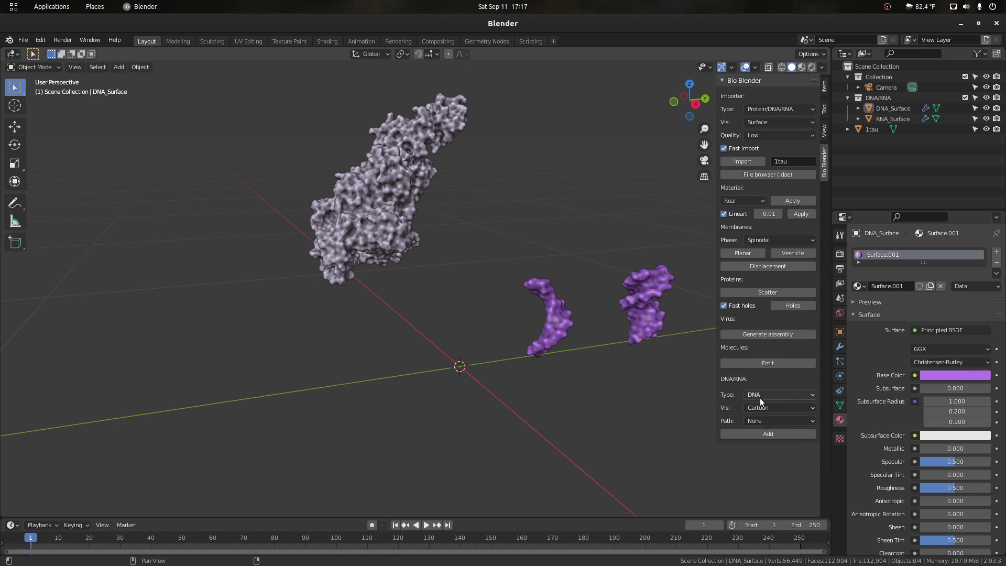
left_click(759, 398)
left_click(756, 414)
left_click(747, 433)
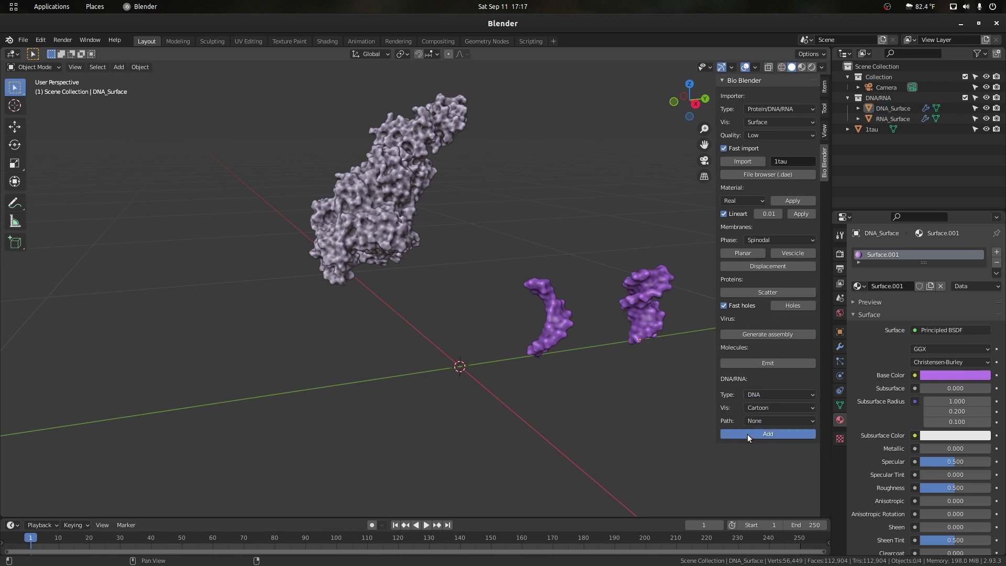
- Examine the cartoon DNA's base and backbone materials up close and from several angles in rendered viewport shading
scroll(514, 379, "up", 3)
left_click(508, 352)
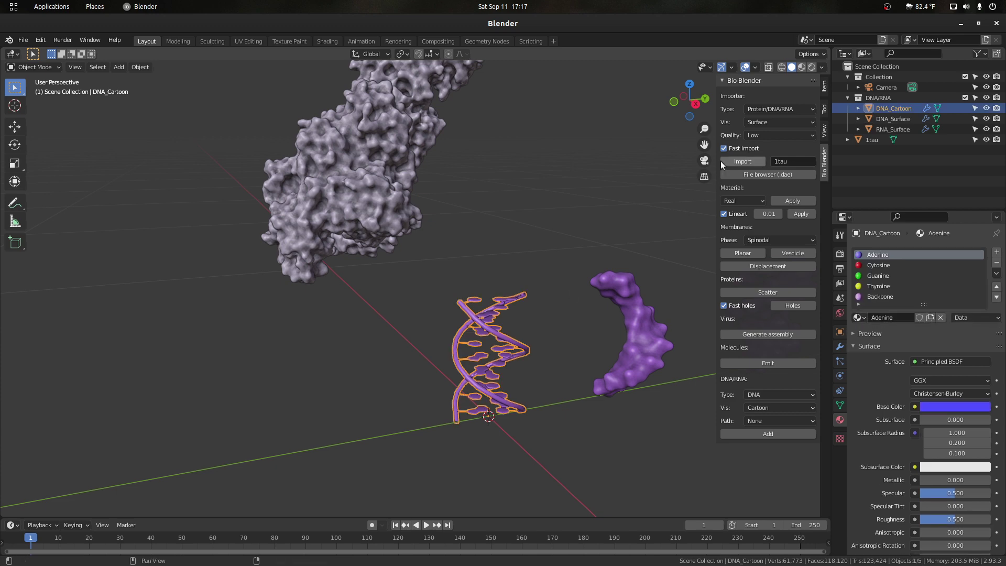
scroll(540, 262, "up", 4)
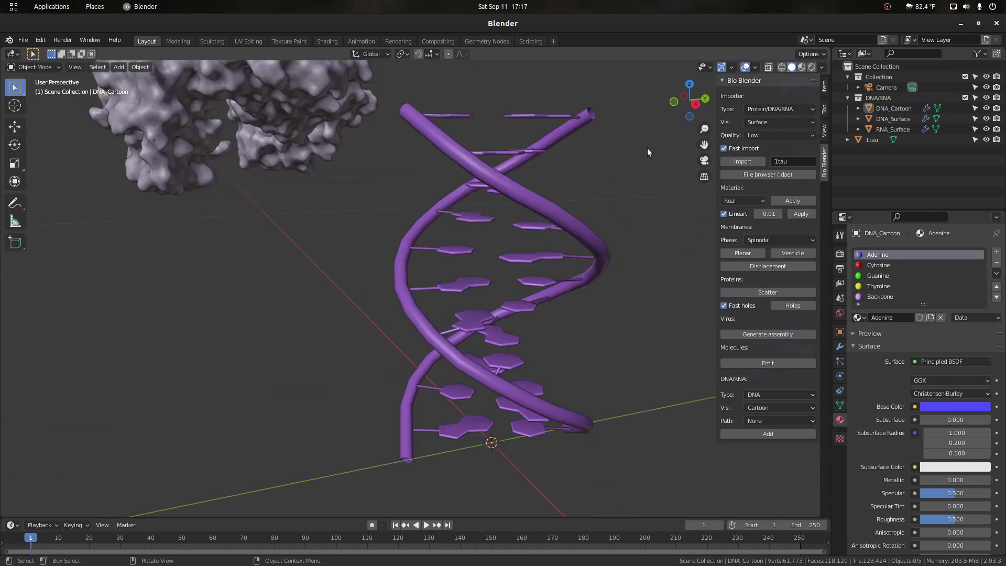
mouse_move(674, 102)
left_mouse_down()
mouse_move(628, 137)
mouse_move(650, 94)
mouse_move(674, 98)
mouse_move(661, 111)
left_mouse_up()
left_click(452, 321)
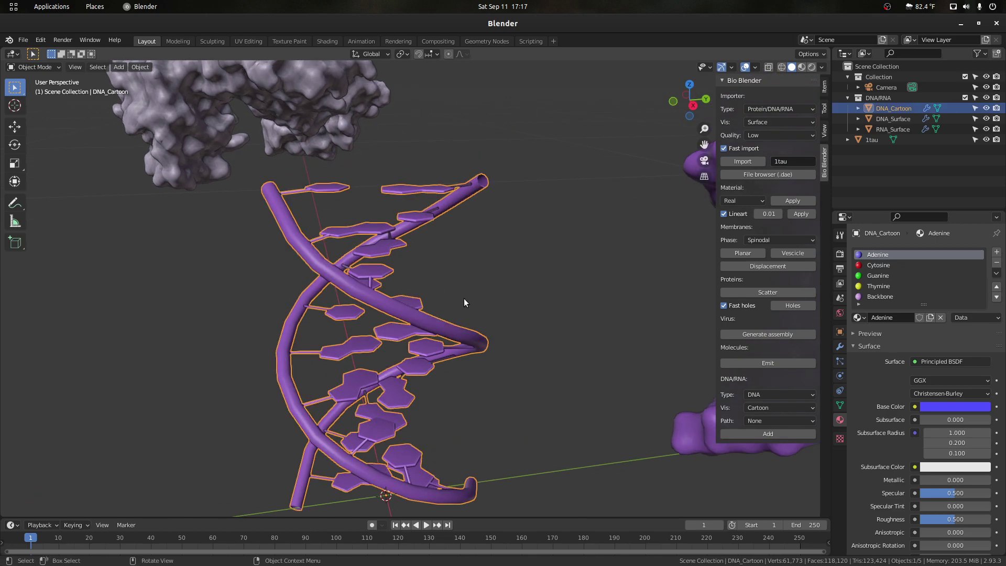
left_click(812, 67)
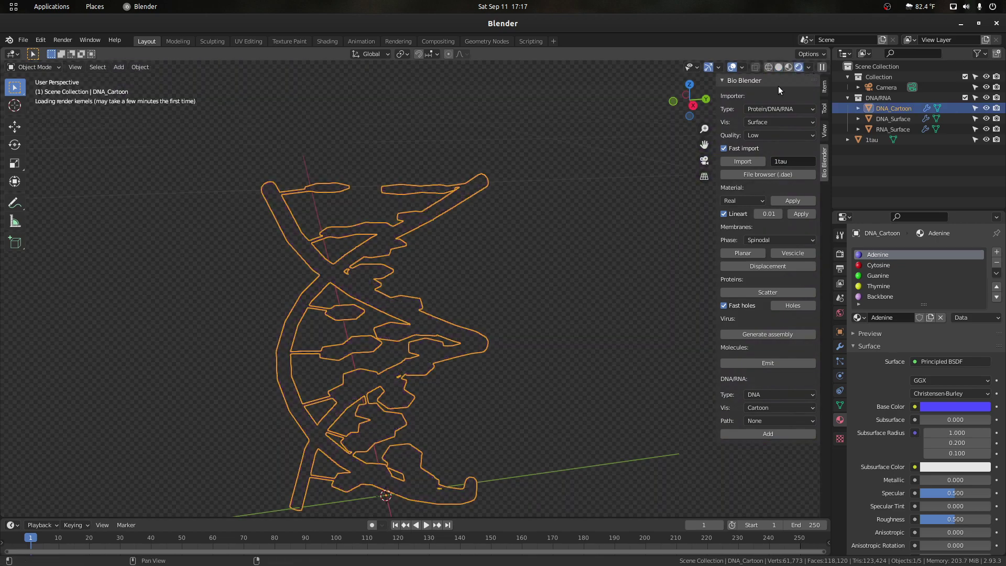
left_click(520, 217)
mouse_move(474, 305)
middle_mouse_down("shift")
mouse_move(618, 173)
mouse_move(524, 208)
mouse_move(501, 233)
middle_mouse_up("shift")
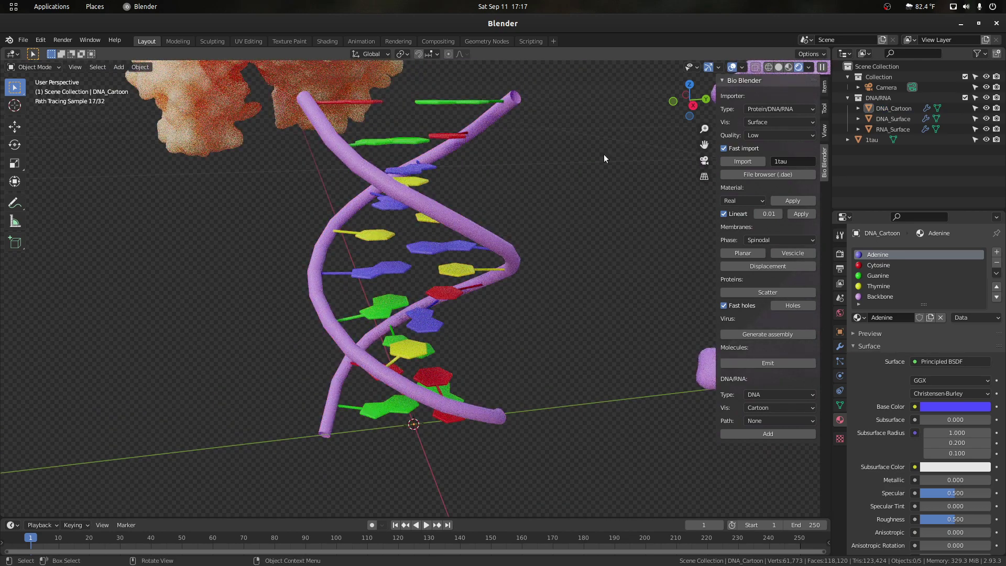
left_click_drag(692, 104, 684, 104)
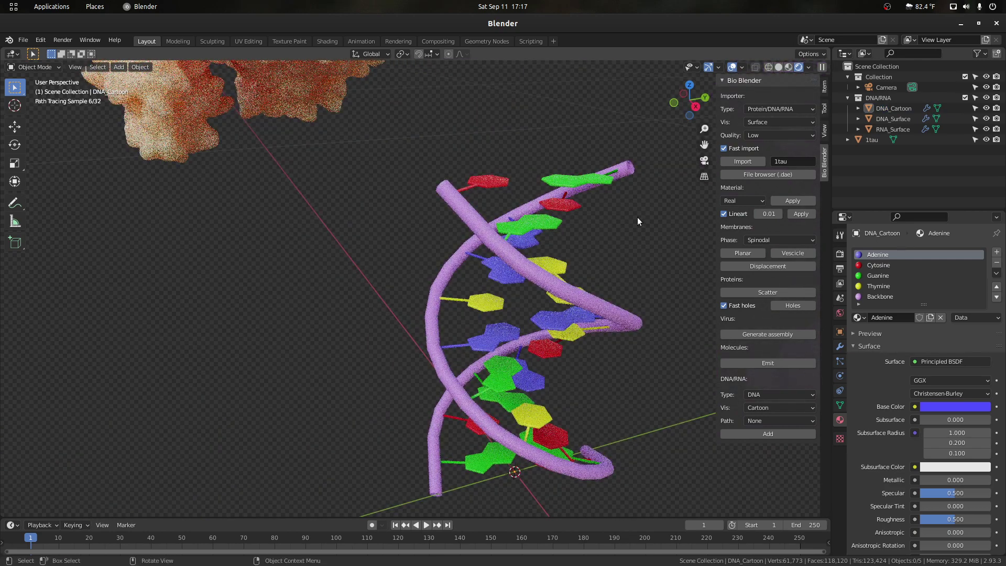
scroll(502, 202, "down", 2)
scroll(505, 243, "down", 2)
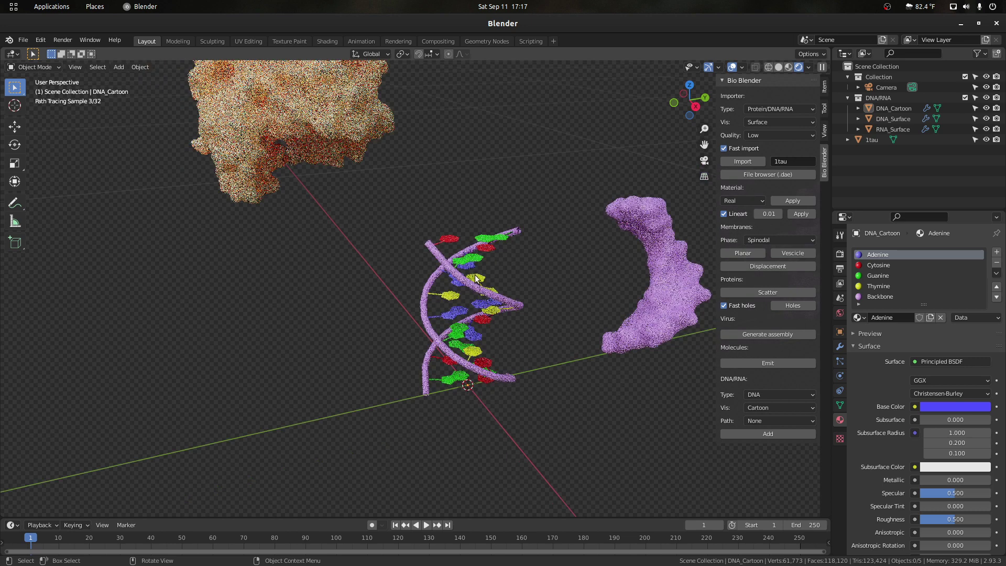
scroll(525, 266, "up", 2)
scroll(552, 278, "down", 2)
- Add an RNA strand with Cartoon visualization and no path at the world origin
left_click(770, 395)
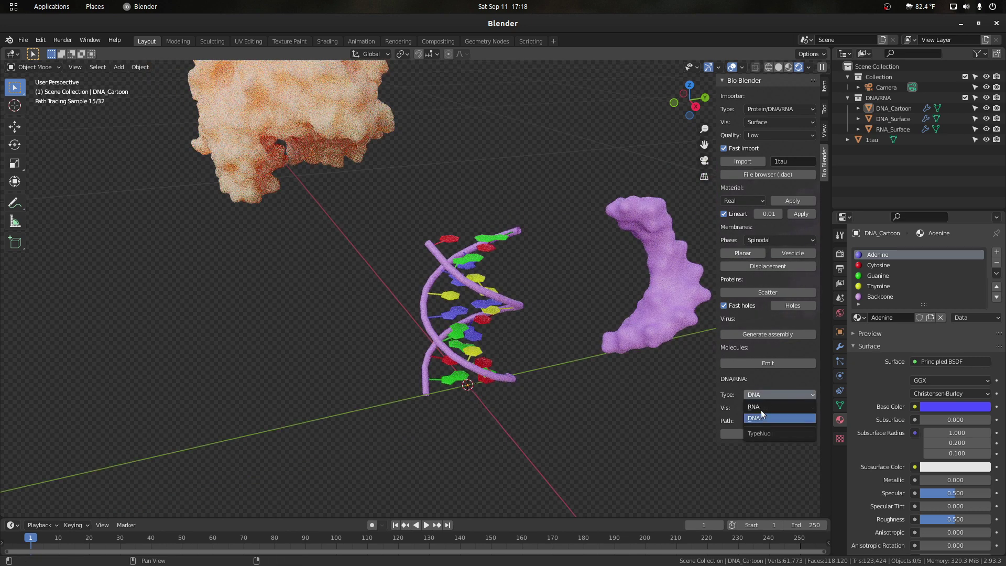
left_click(764, 415)
left_click(768, 433)
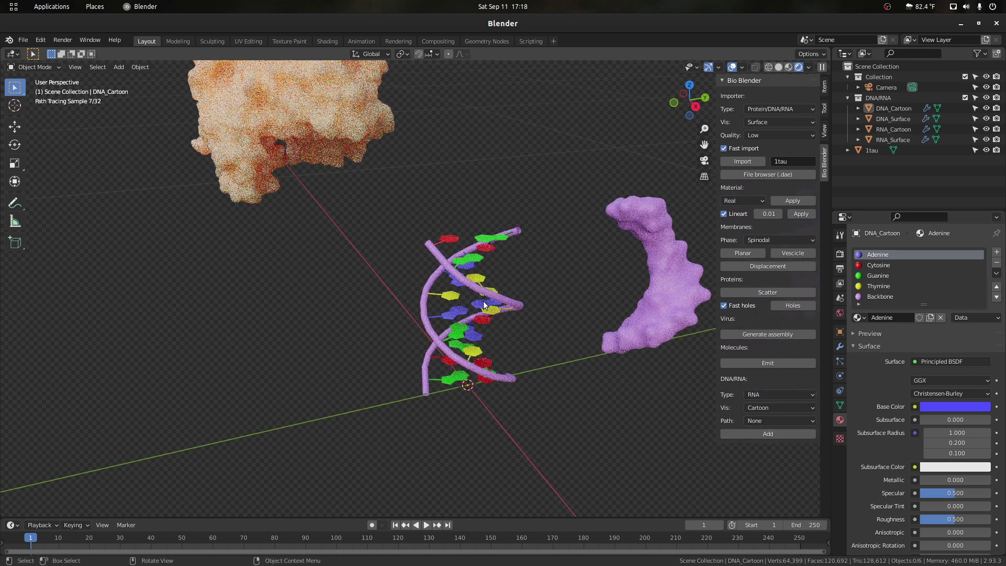
- Move the cartoon DNA along the Y axis in the negative direction, off the cartoon RNA, and deselect it
key("g")
key("y")
left_click(309, 332)
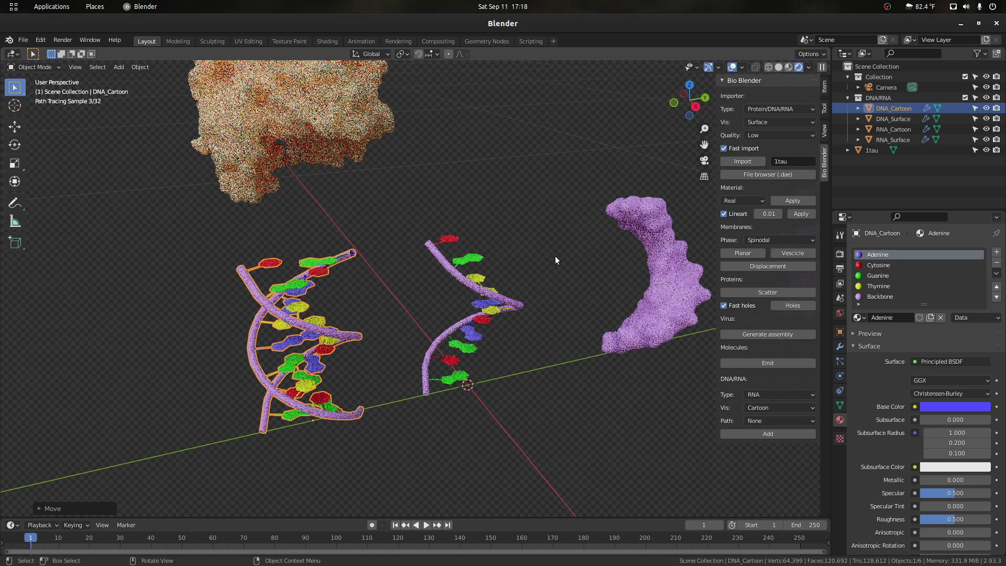
left_click(554, 255)
- Delete all four DNA and RNA strands, both the cartoon and the surface versions
left_click(505, 295)
left_click_drag(687, 102, 659, 103)
scroll(610, 187, "down", 3)
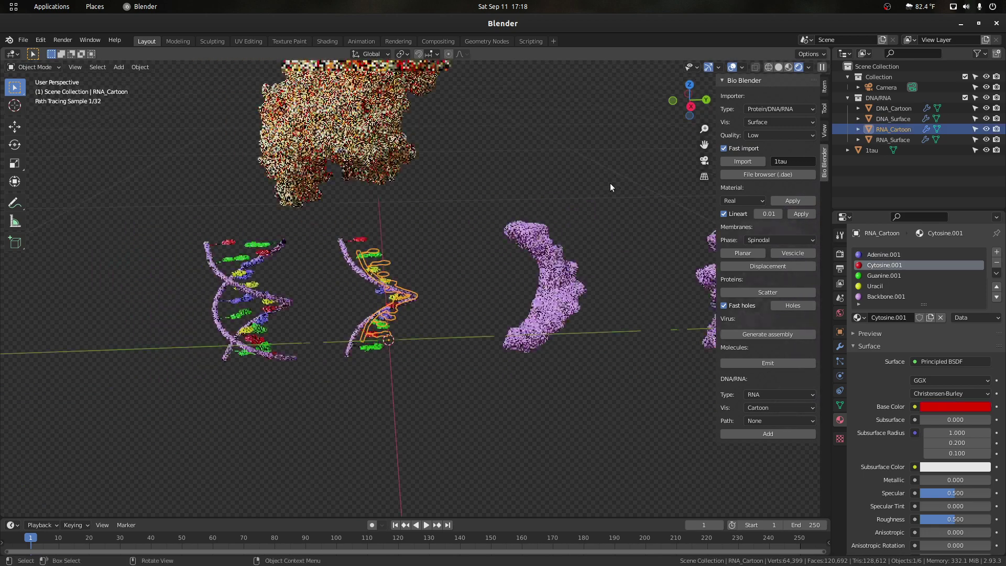
left_click(289, 281)
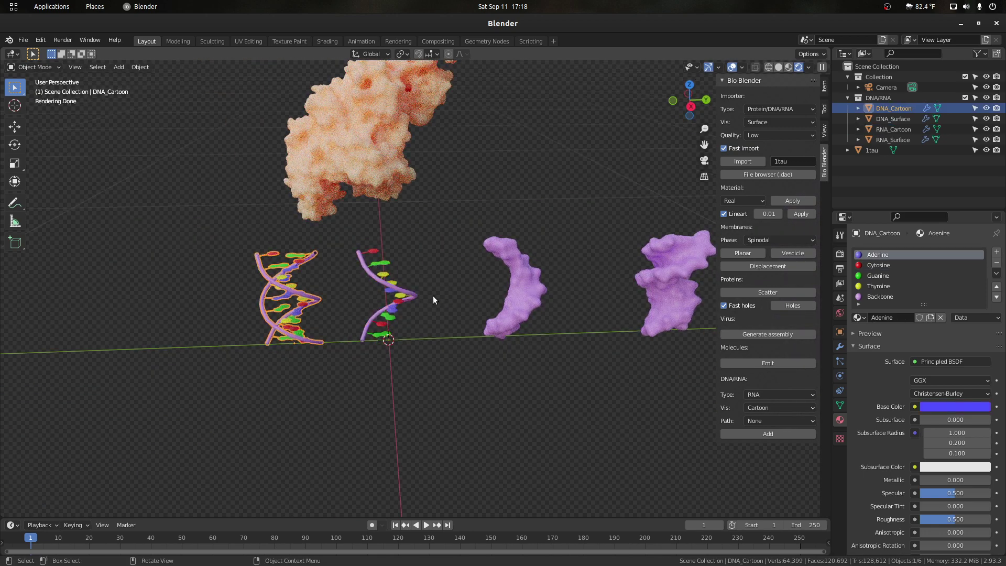
key("Delete")
left_click(418, 291)
key("Delete")
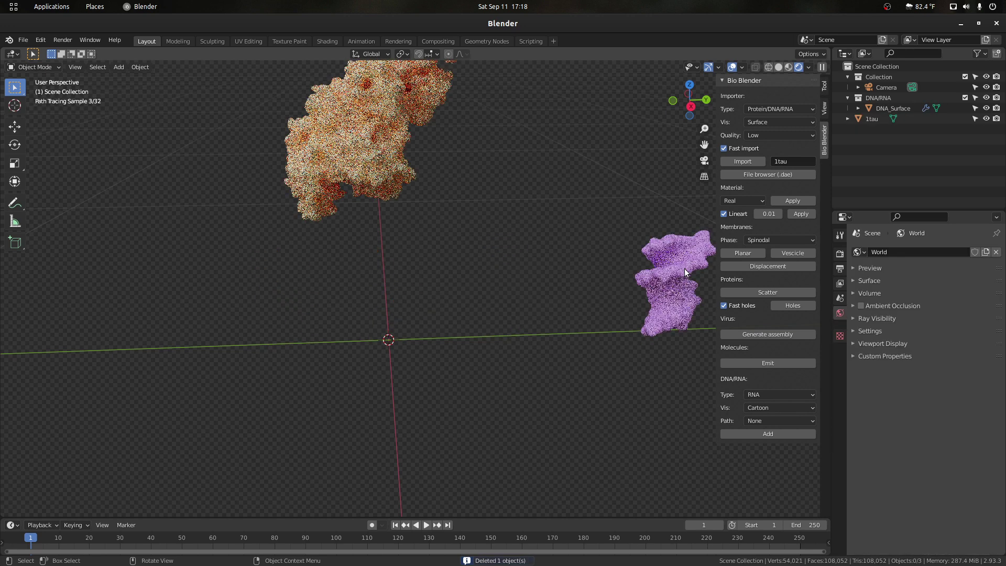
left_click(683, 271)
key("Delete")
- Return the viewport to solid shading and hide the 1tau protein
left_click(782, 67)
scroll(529, 241, "up", 2)
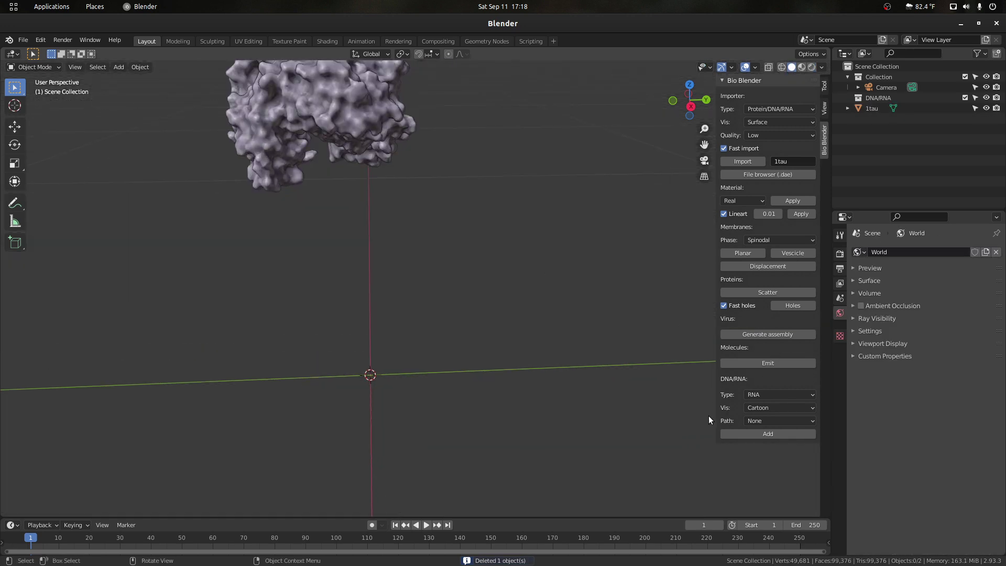
left_click(759, 421)
middle_click_drag(561, 401, 581, 392)
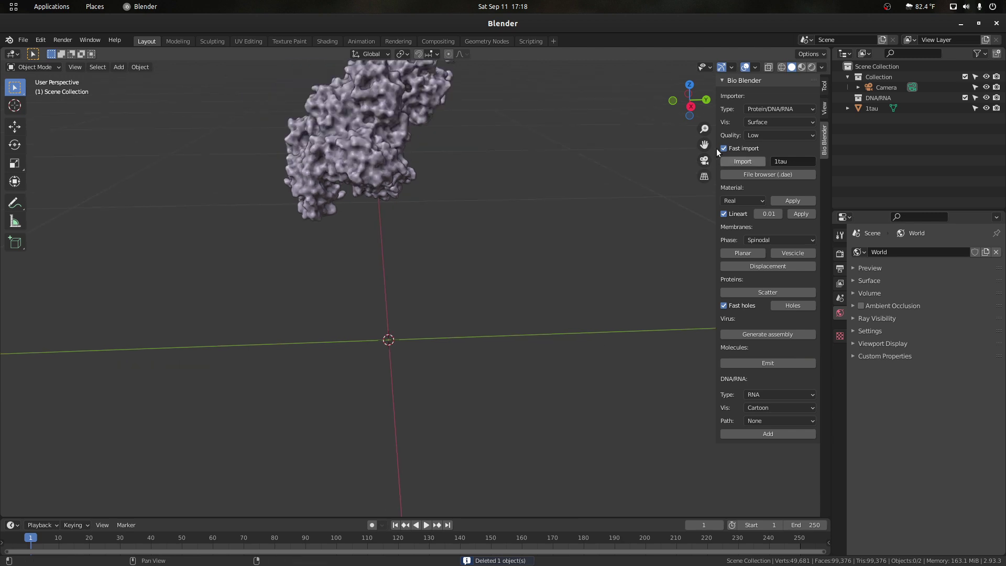
left_click_drag(678, 102, 705, 106)
scroll(595, 244, "down", 3)
scroll(595, 245, "up", 2)
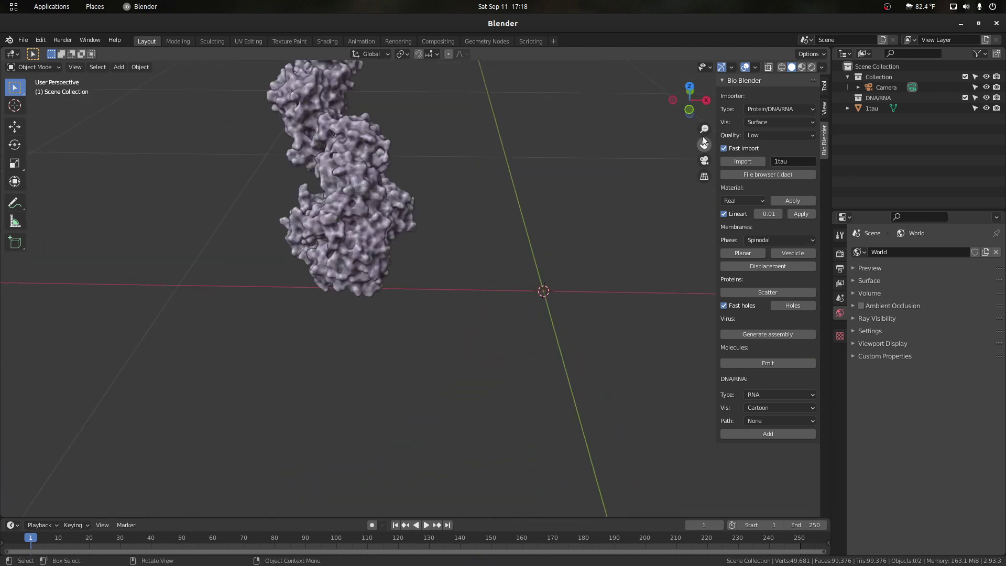
left_click_drag(704, 145, 572, 140)
scroll(447, 229, "down", 4)
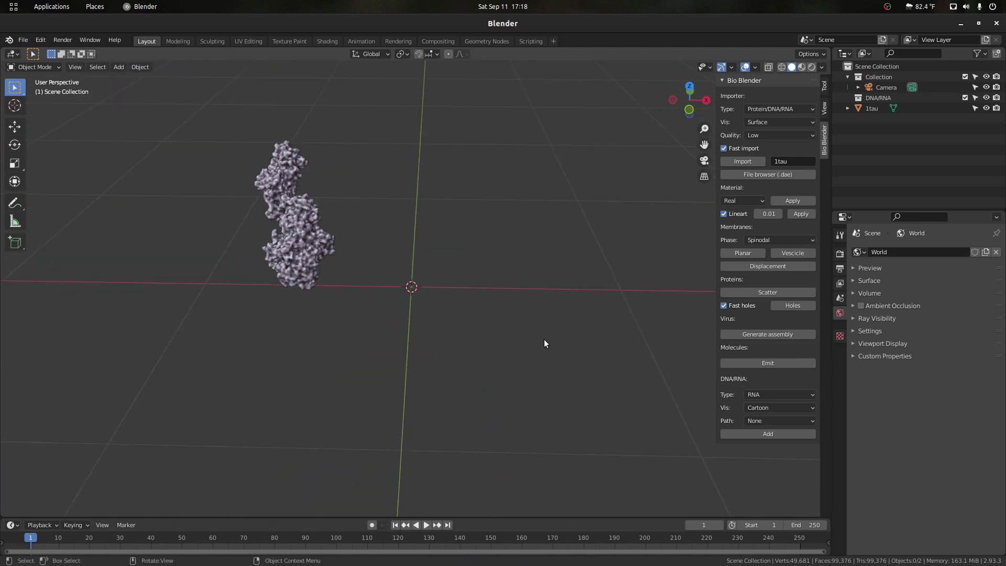
left_click(277, 244)
key("h")
- Add a vesicle membrane with the Spinodal phase, keeping red for lipid 1 and yellow for lipid 2
scroll(371, 261, "up", 2)
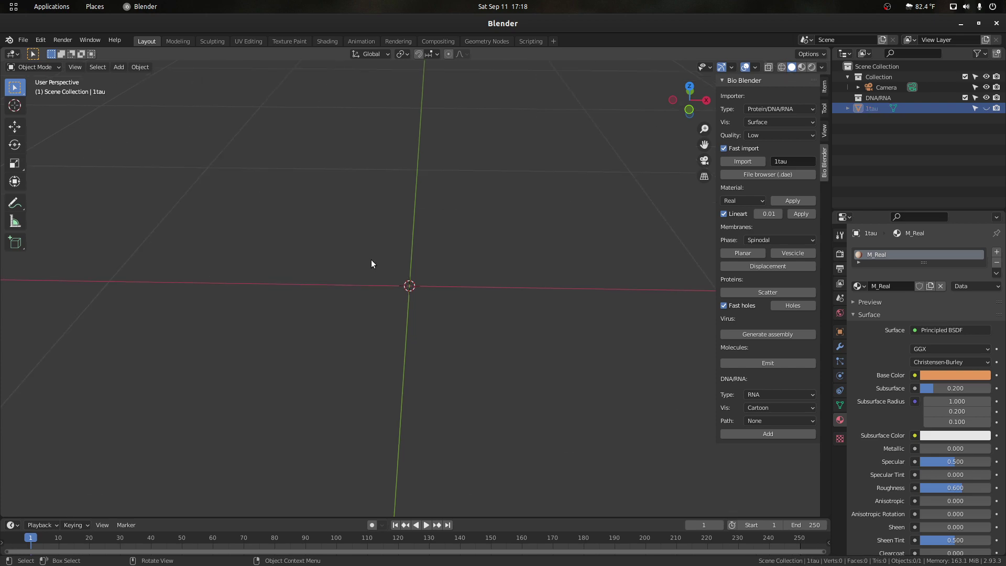
scroll(510, 273, "down", 12)
left_click(790, 258)
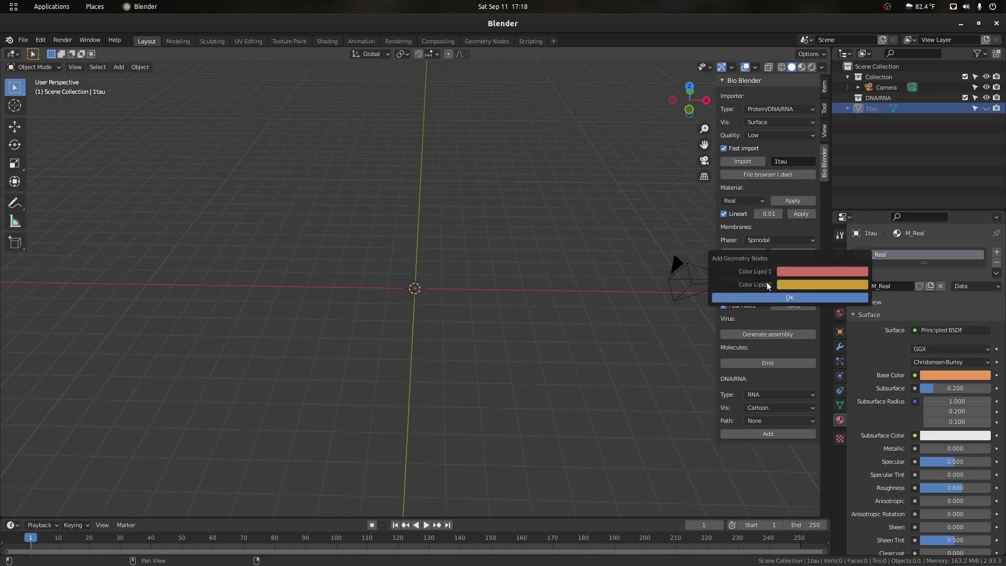
left_click(754, 296)
scroll(576, 258, "up", 3)
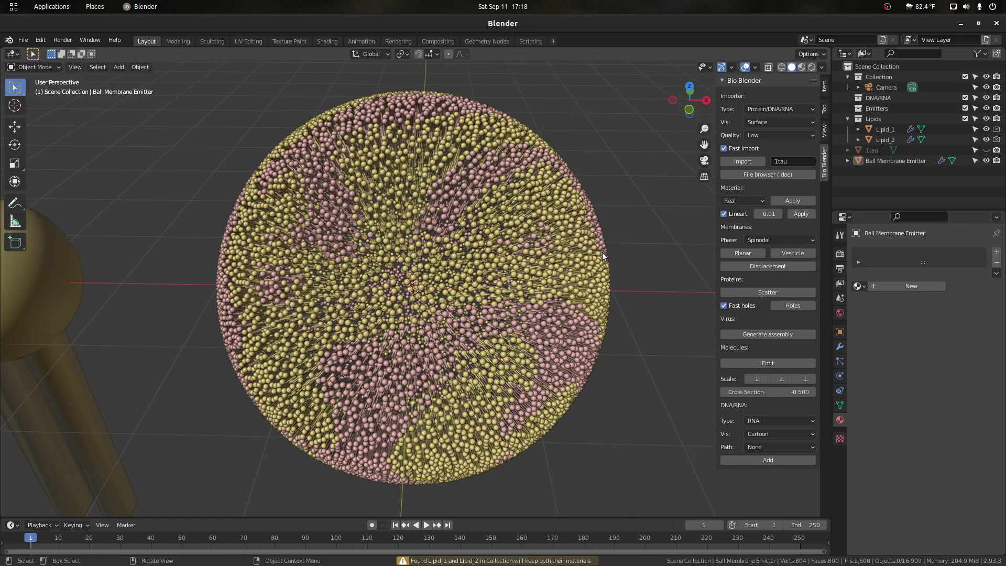
- Set the vesicle membrane's cross section to 0 and deselect the membrane to view its open interior
key("Return")
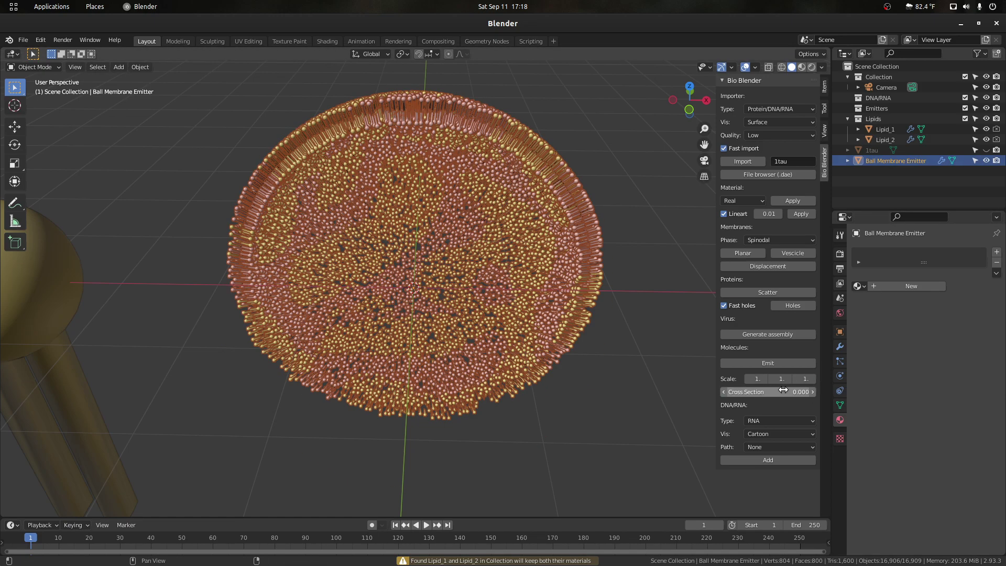
left_click(654, 201)
left_click_drag(688, 102, 700, 74)
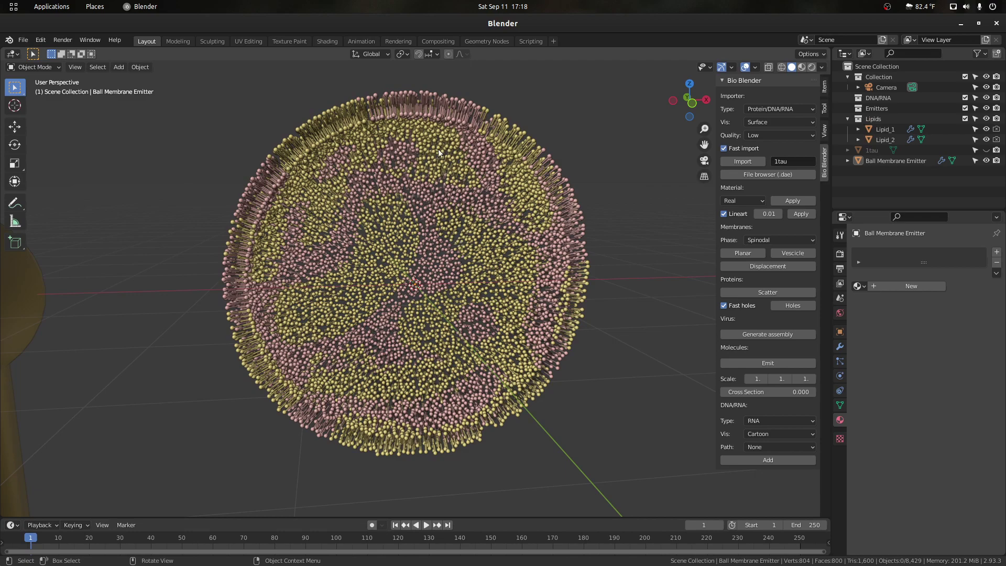
- Add a cartoon RNA strand along a Spiral path inside the vesicle membrane
left_click_drag(690, 84, 539, 140)
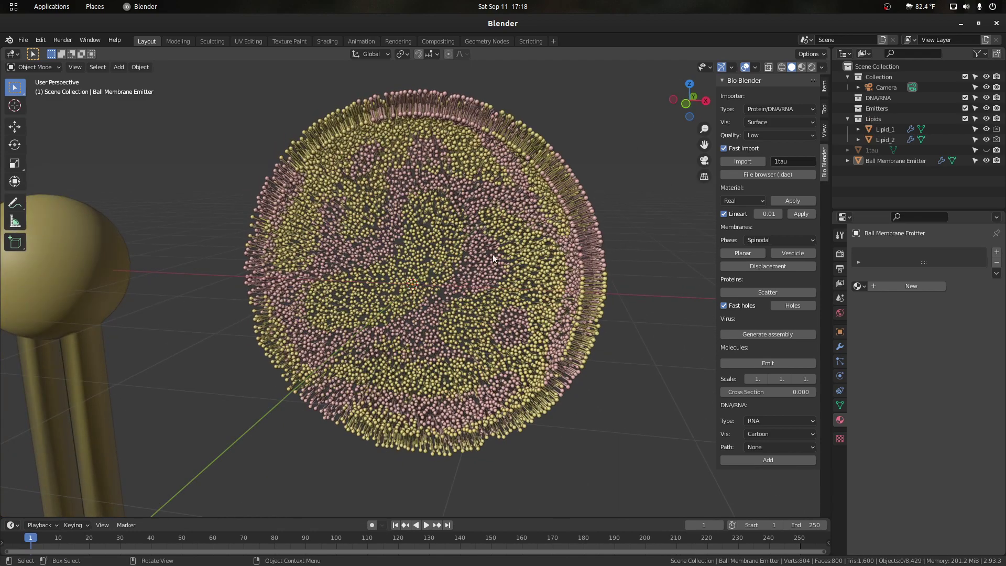
left_click_drag(687, 102, 623, 195)
key("a")
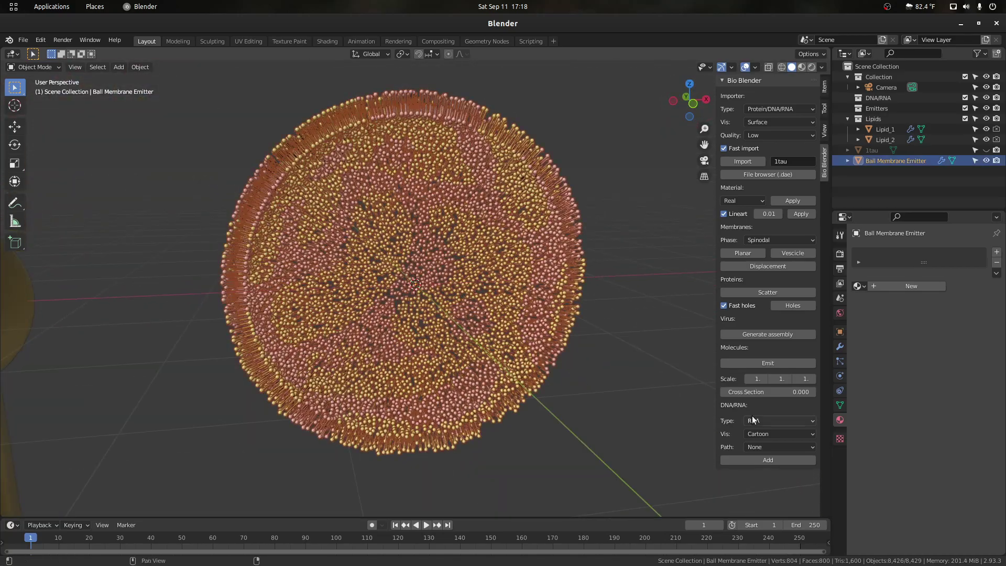
left_click(755, 445)
left_click(759, 446)
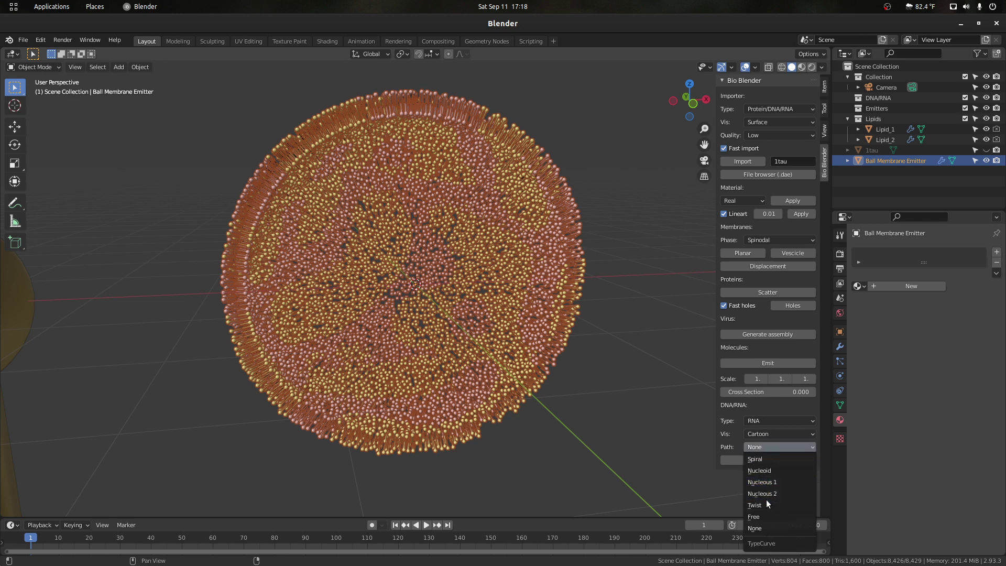
left_click(761, 430)
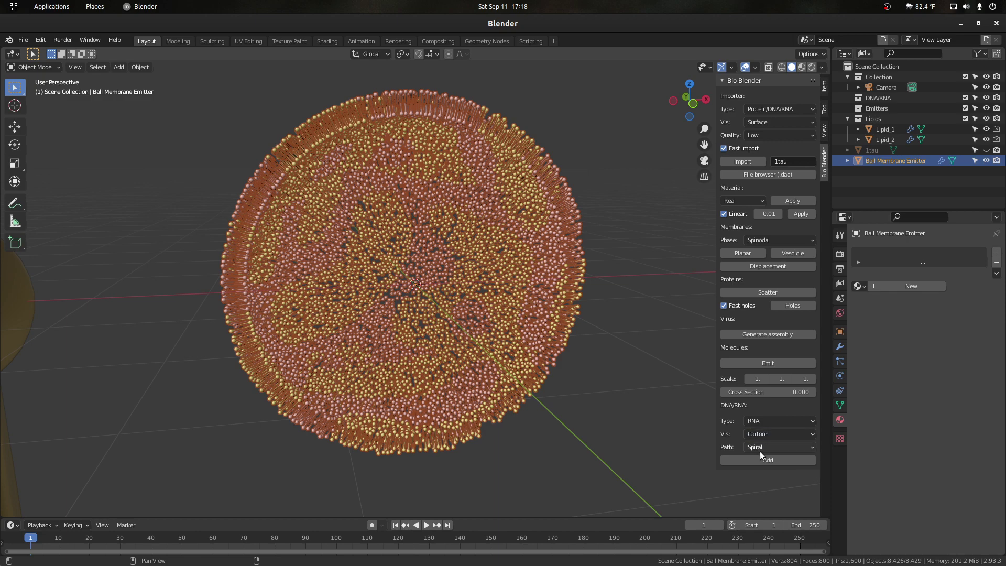
left_click(758, 461)
left_click(753, 458)
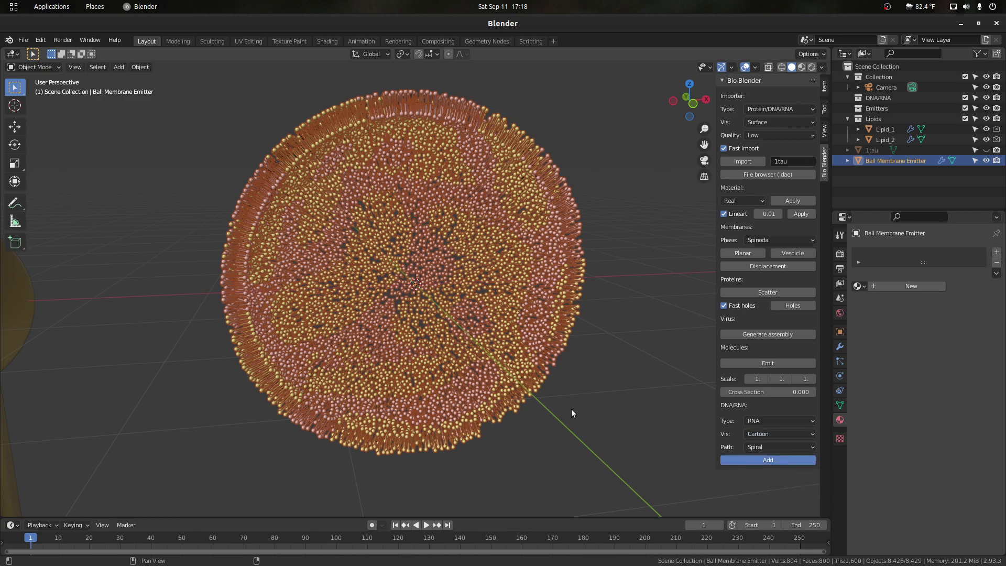
- Inspect the spiral RNA strand inside the vesicle in rendered shading, both close up and as a whole
scroll(662, 225, "up", 6)
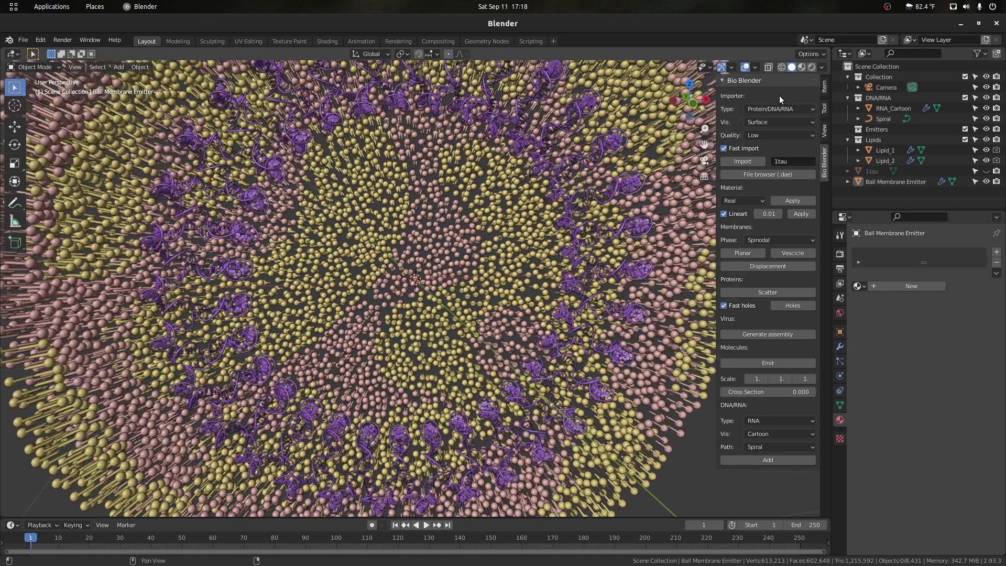
left_click(811, 68)
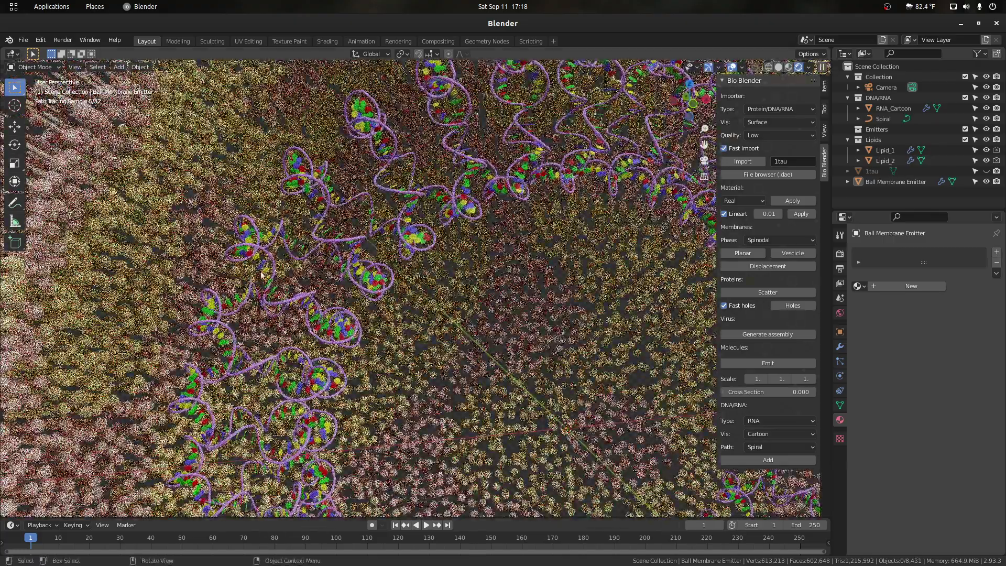
scroll(497, 183, "down", 5)
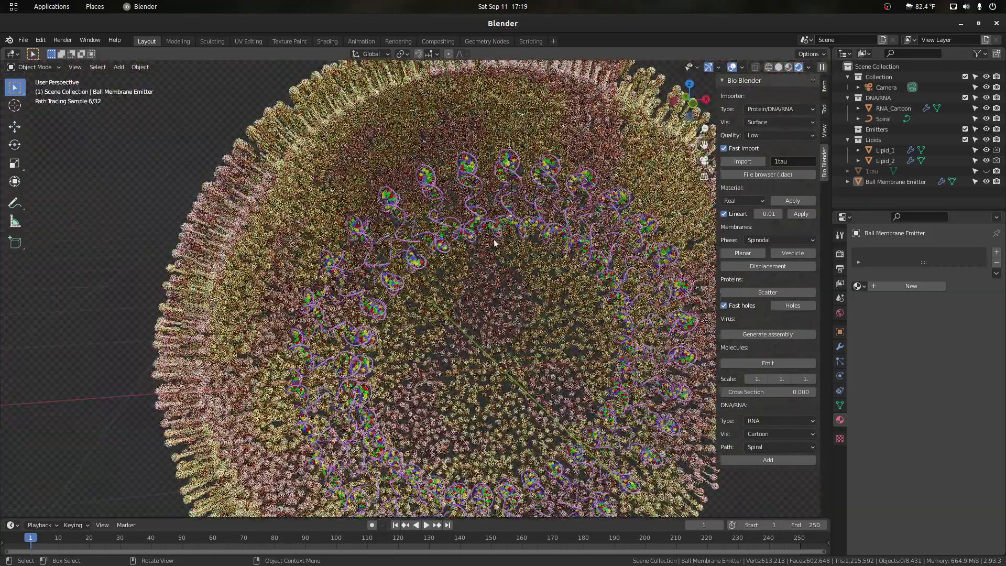
scroll(493, 239, "down", 1)
- Delete the cartoon RNA strand and its spiral curve, and return the viewport to solid shading
left_click(461, 216)
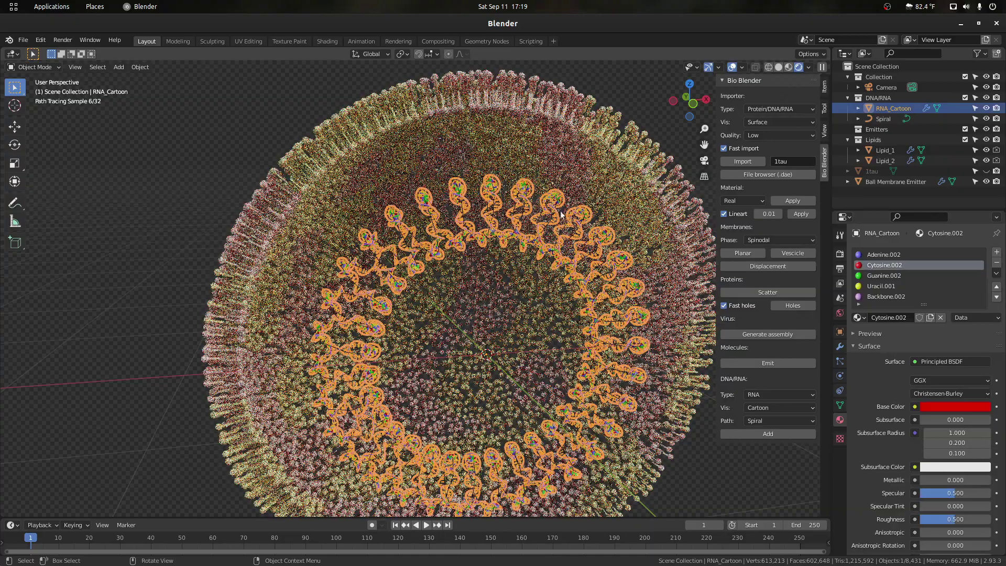
key("Delete")
left_click(520, 212)
key("Delete")
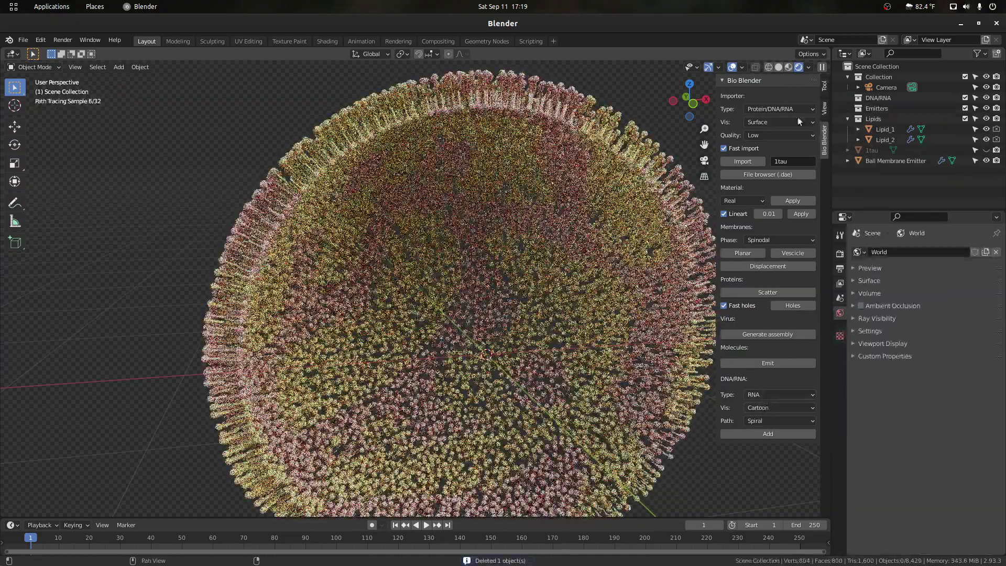
left_click(779, 67)
- Add a DNA strand with Surface visualization along the Spiral path inside the vesicle
left_click(766, 418)
left_click(764, 419)
left_click(763, 409)
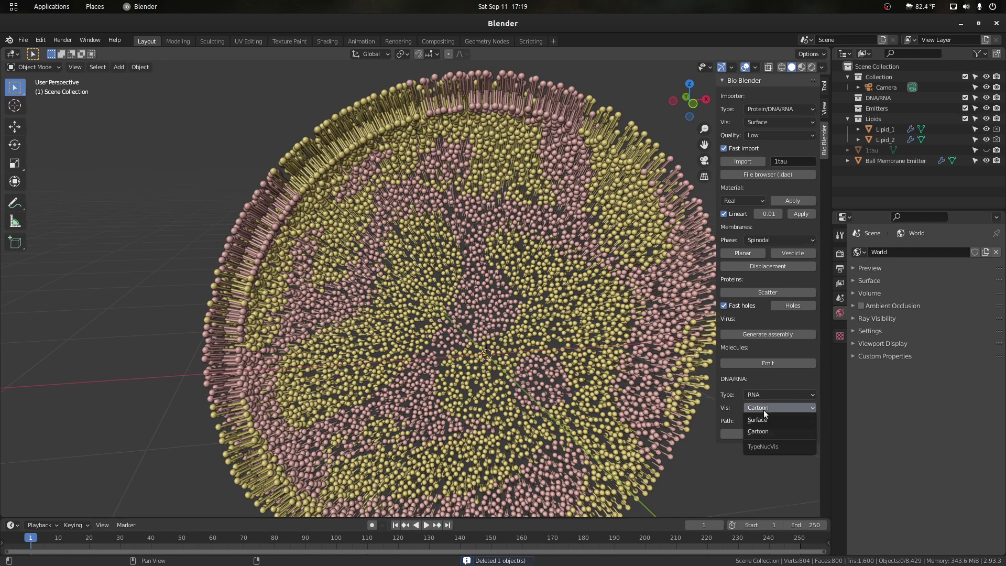
left_click(763, 423)
left_click(760, 393)
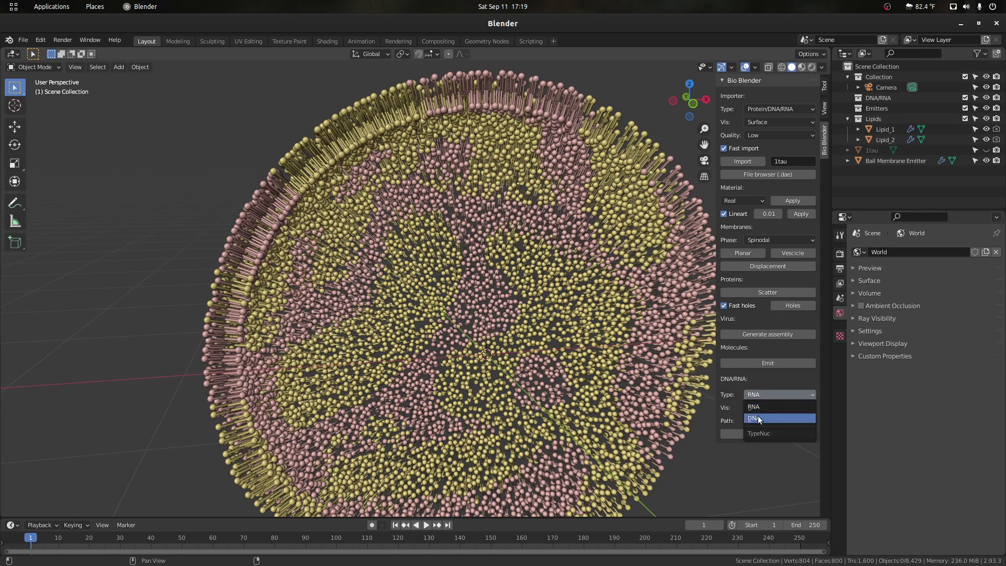
left_click(757, 416)
left_click(759, 433)
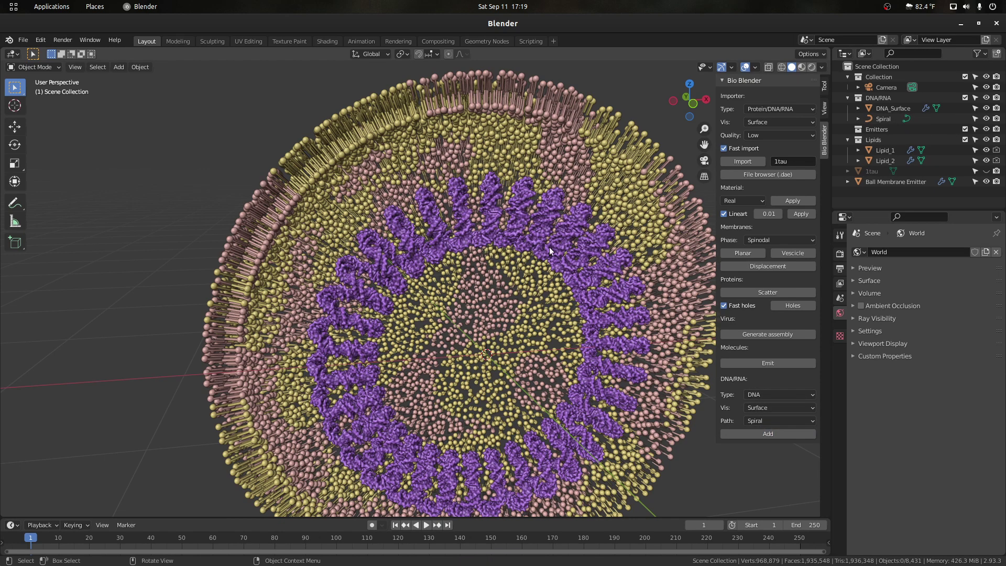
- Give the surface DNA strand its own single-user copy of the M_Real material and show the viewport in rendered shading
scroll(483, 198, "up", 3)
scroll(482, 198, "up", 1)
left_click(65, 196)
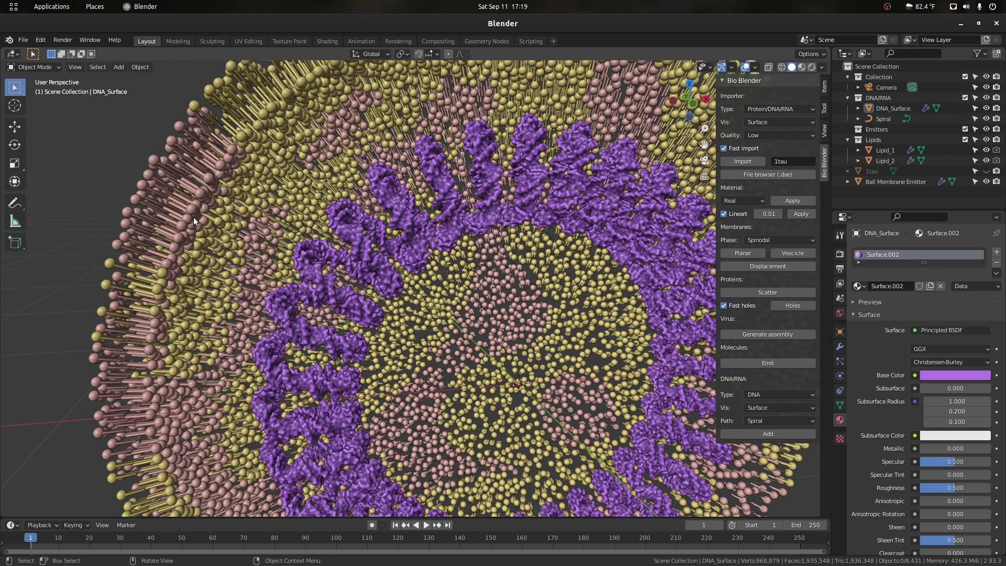
scroll(398, 209, "up", 2)
left_click(467, 167)
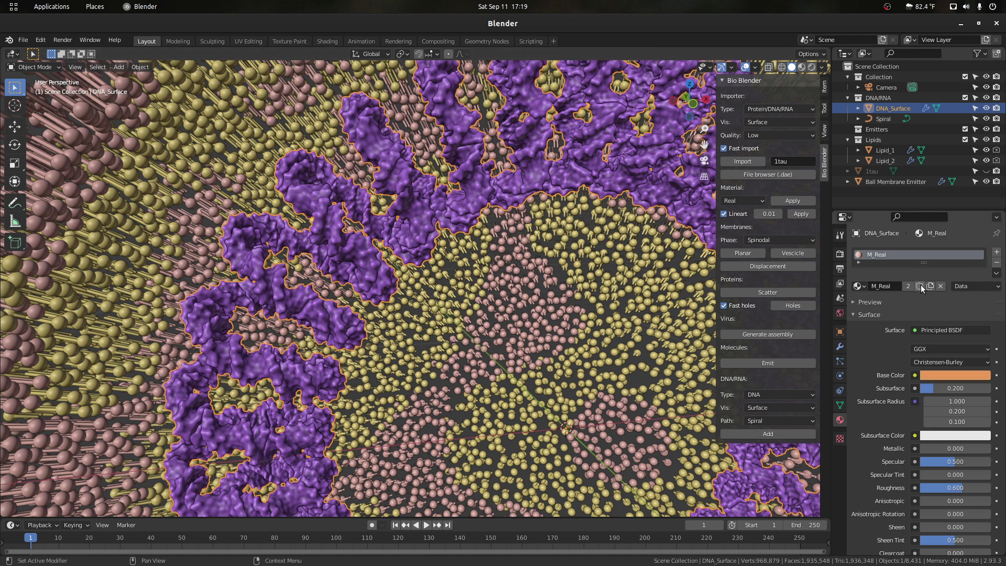
left_click(811, 67)
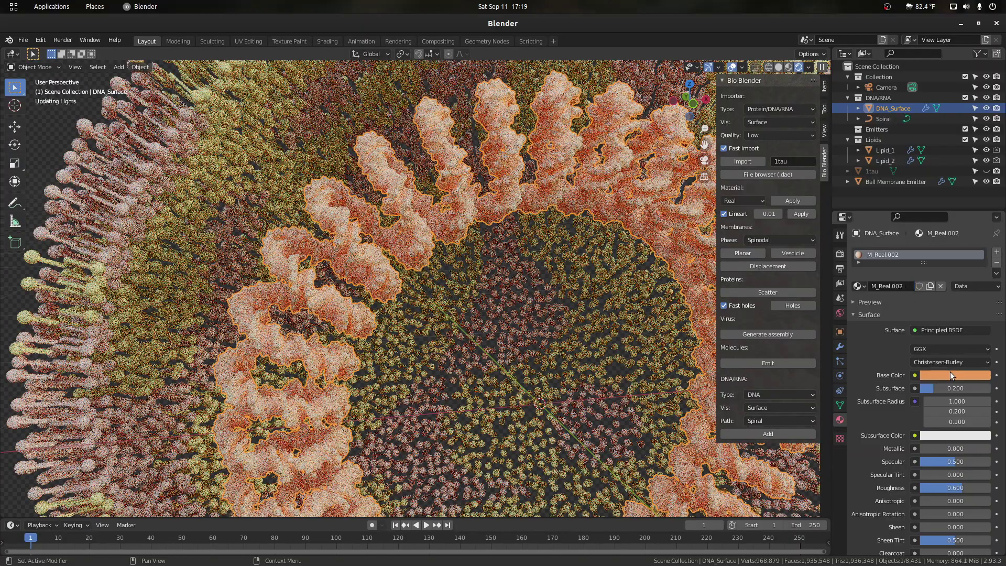
- Set the base color of the DNA strand's material to pink and view the whole vesicle
left_click(950, 372)
left_click_drag(933, 328, 962, 328)
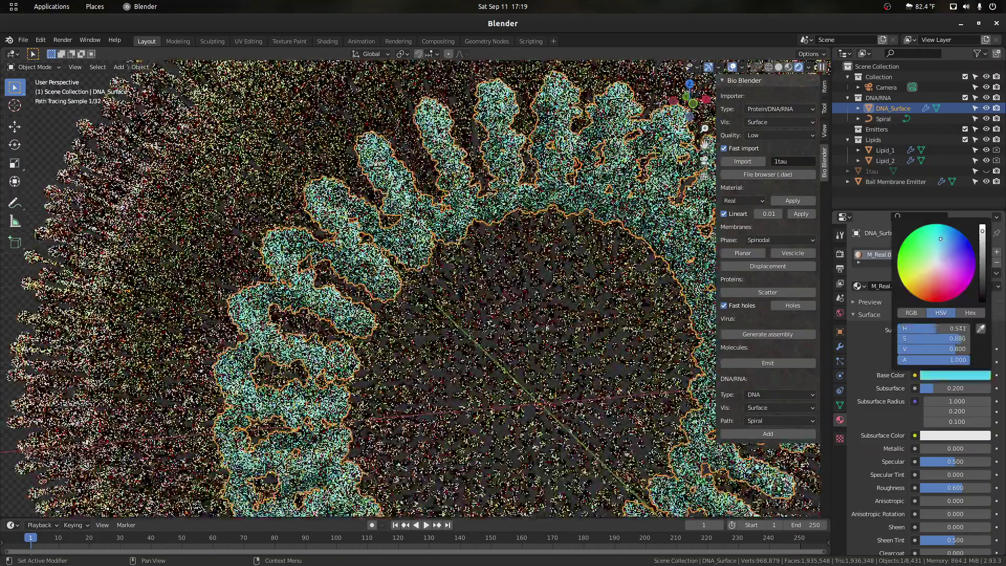
left_click(950, 276)
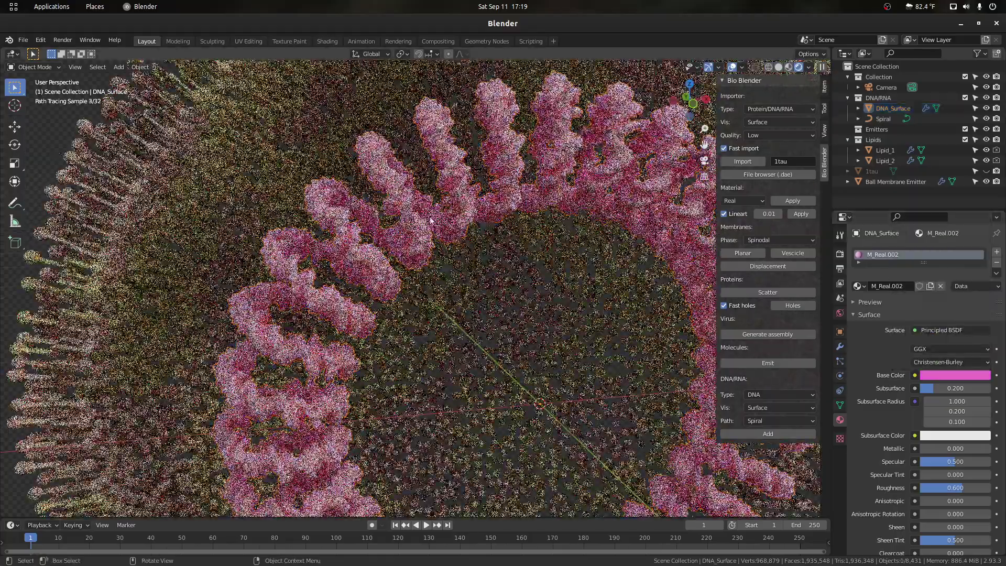
scroll(430, 221, "down", 6)
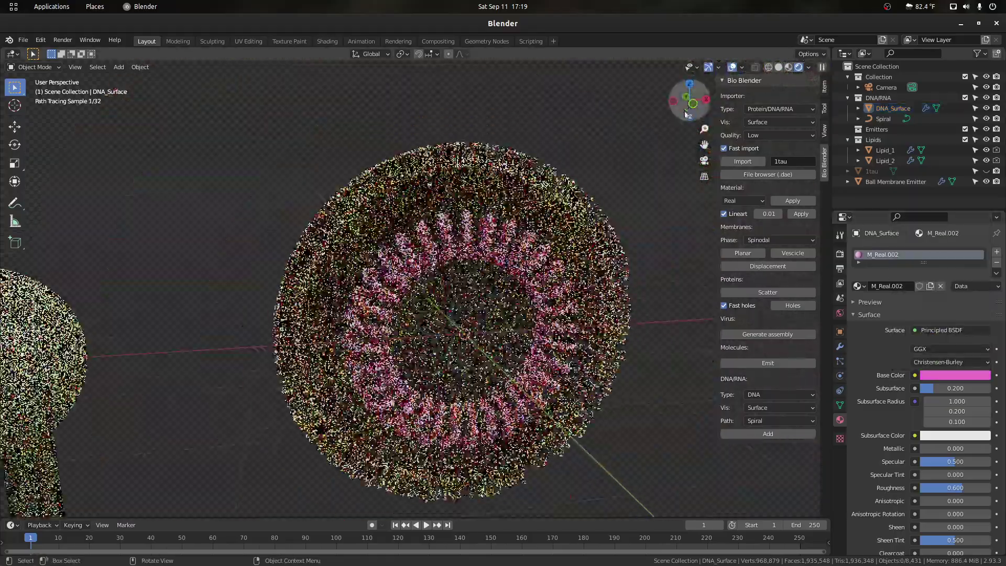
left_click_drag(686, 113, 673, 113)
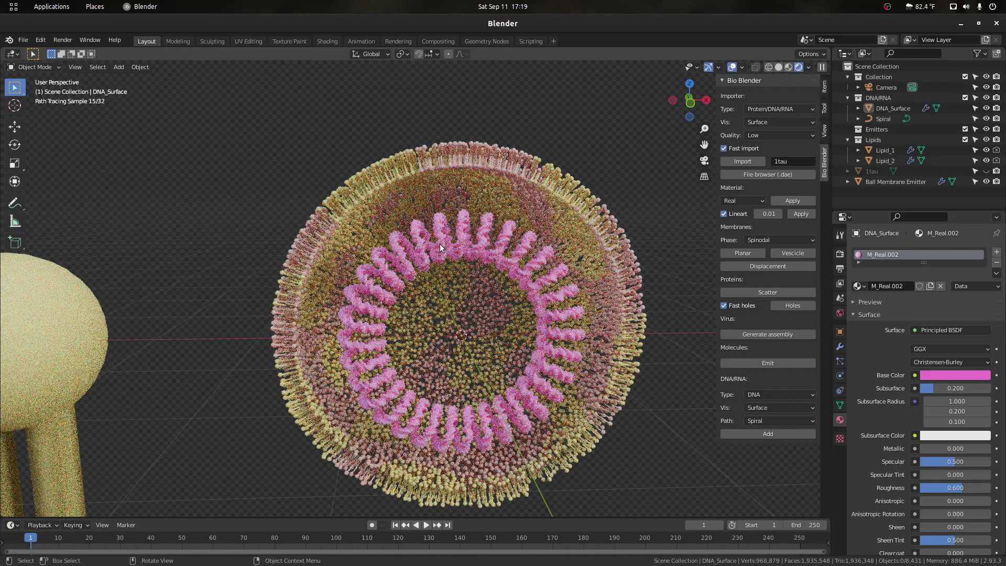
- Delete the pink DNA strand and its spiral curve from the vesicle
key("Delete")
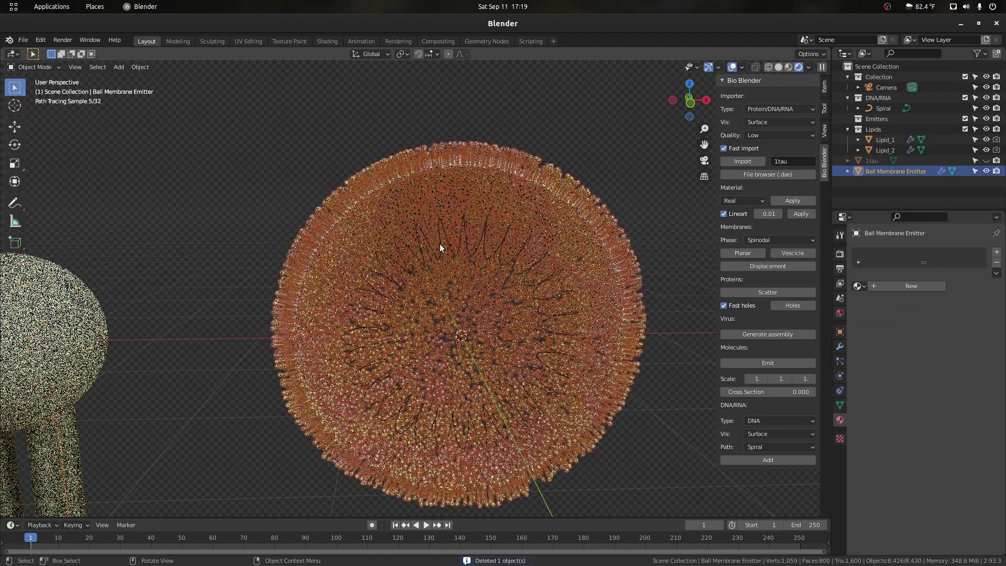
left_click(438, 234)
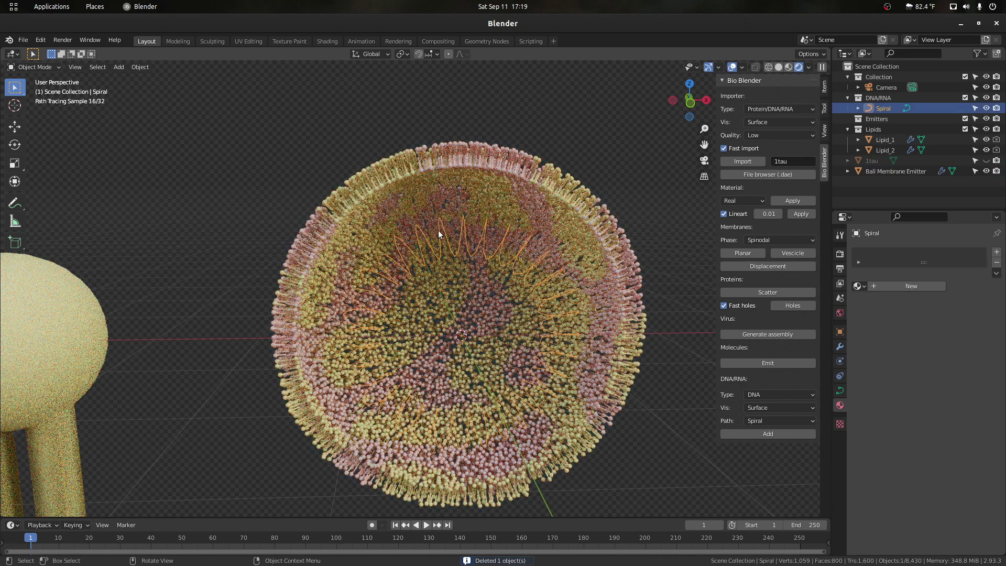
key("Delete")
- Add a surface DNA strand along the Nucleoid path and view it from the side of the vesicle
left_click(766, 420)
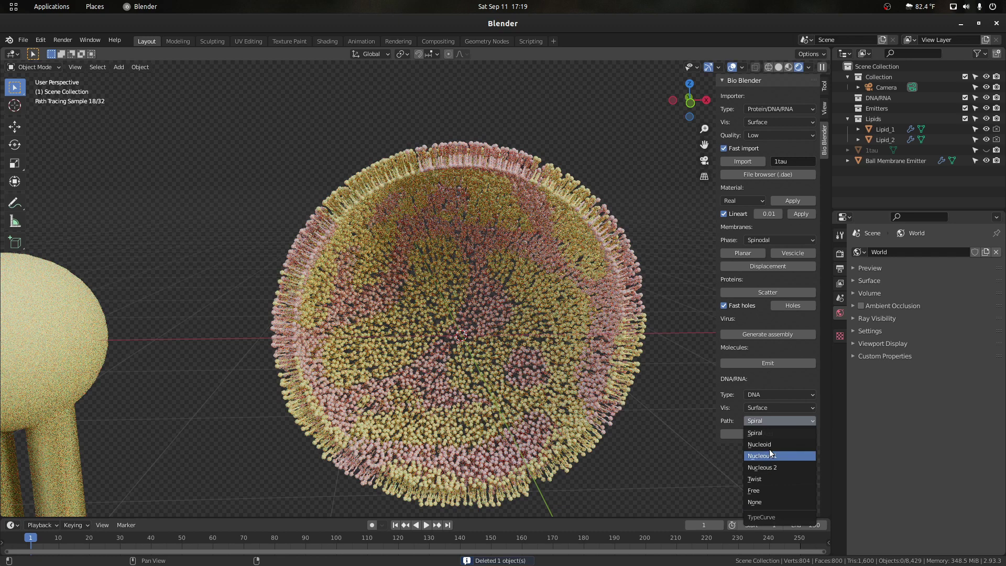
left_click(770, 445)
left_click(765, 434)
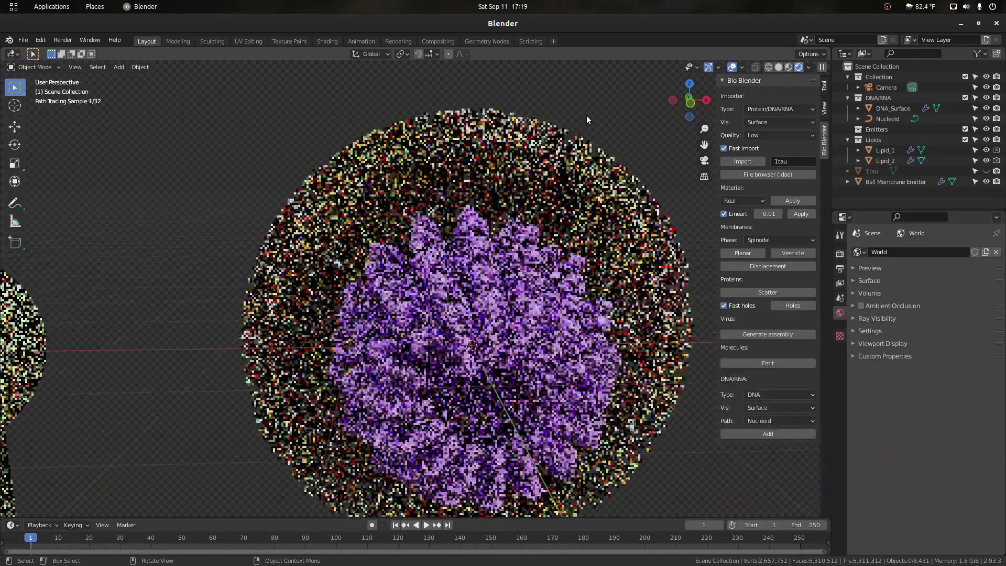
left_click_drag(689, 100, 675, 107)
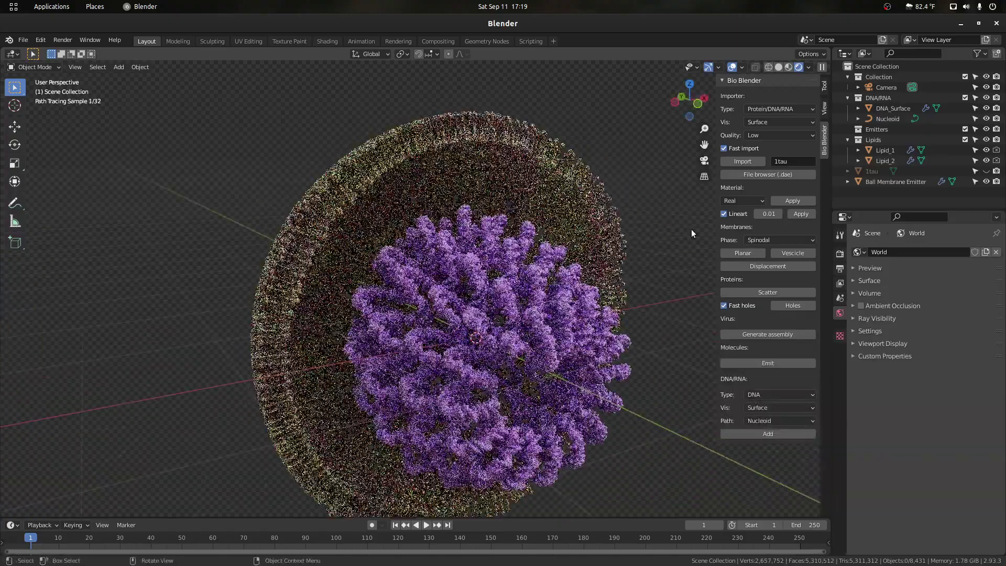
- Replace the nucleoid DNA strand and its curve with a surface DNA strand along the Twist path
left_click(496, 308)
key("Delete")
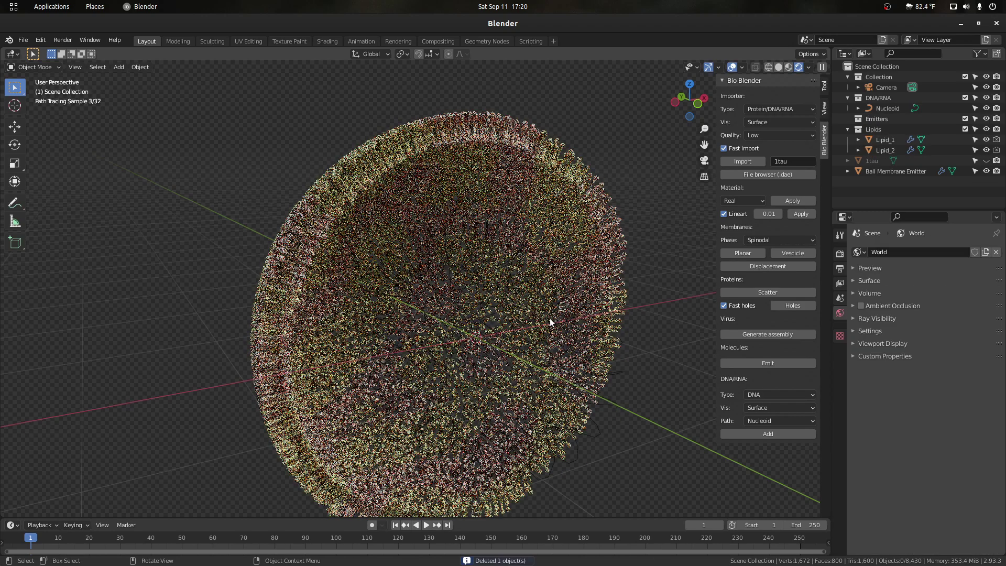
left_click(770, 422)
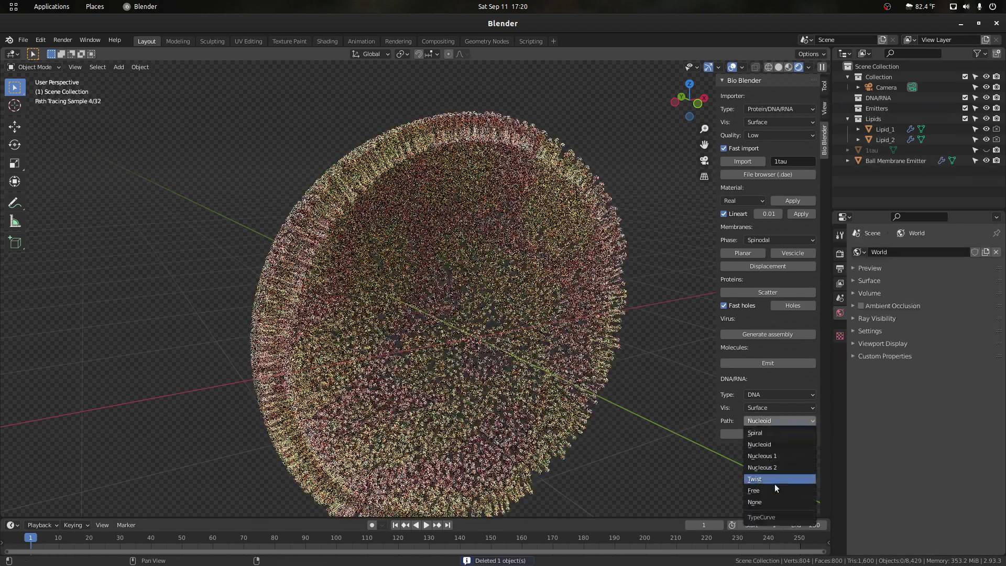
left_click(768, 477)
left_click(756, 436)
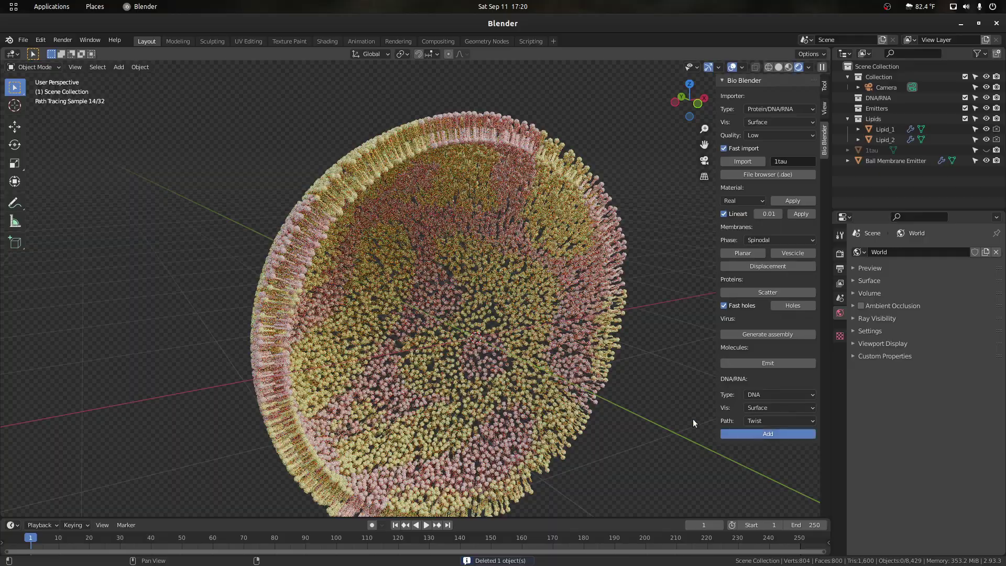
middle_click_drag(521, 386, 462, 387)
- Delete the twisted DNA strand and its Twist curve
left_click(462, 387)
key("Delete")
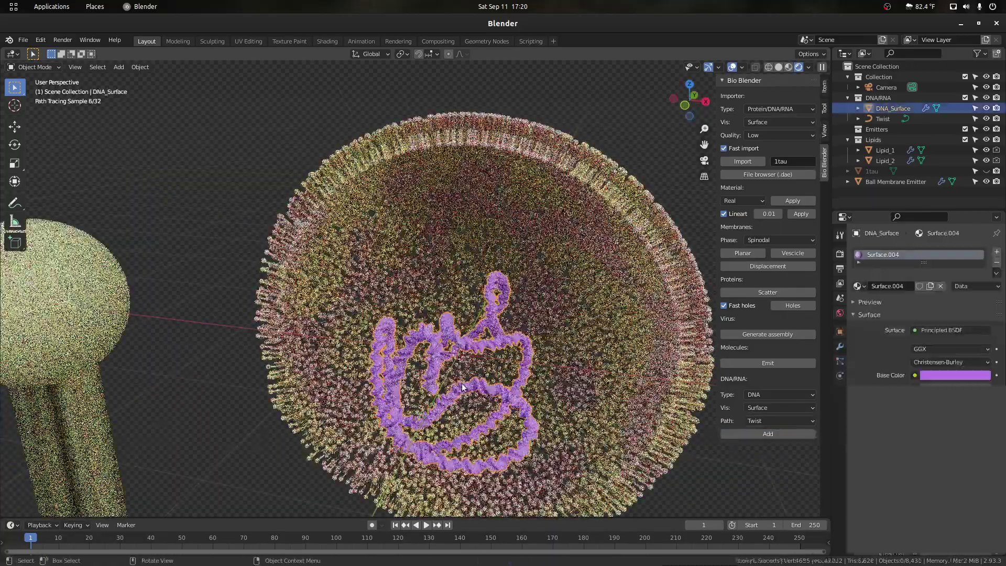
left_click(475, 341)
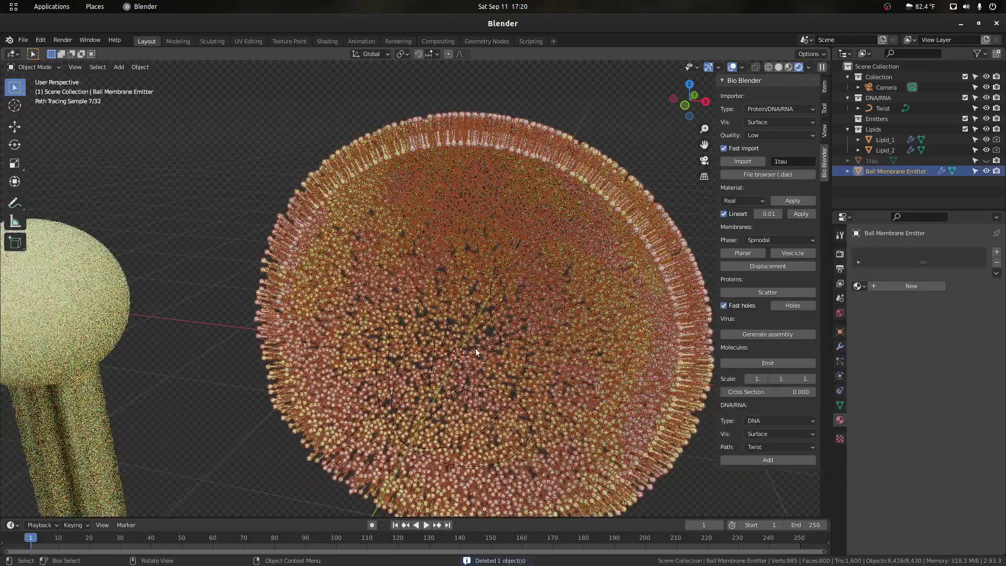
left_click(475, 348)
key("Delete")
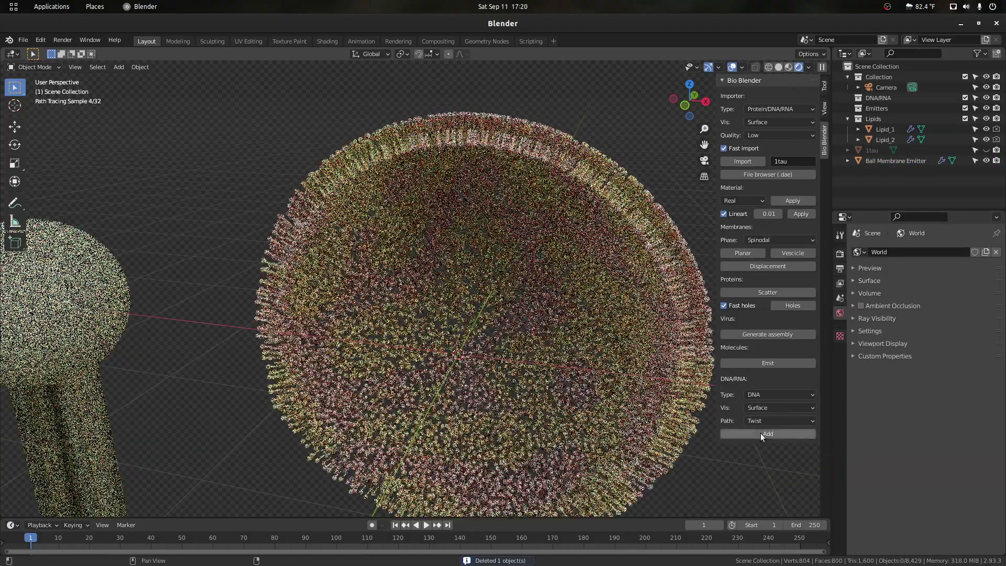
- Add a surface DNA strand along the Nucleous 2 path inside the vesicle and view it from another angle
left_click(762, 421)
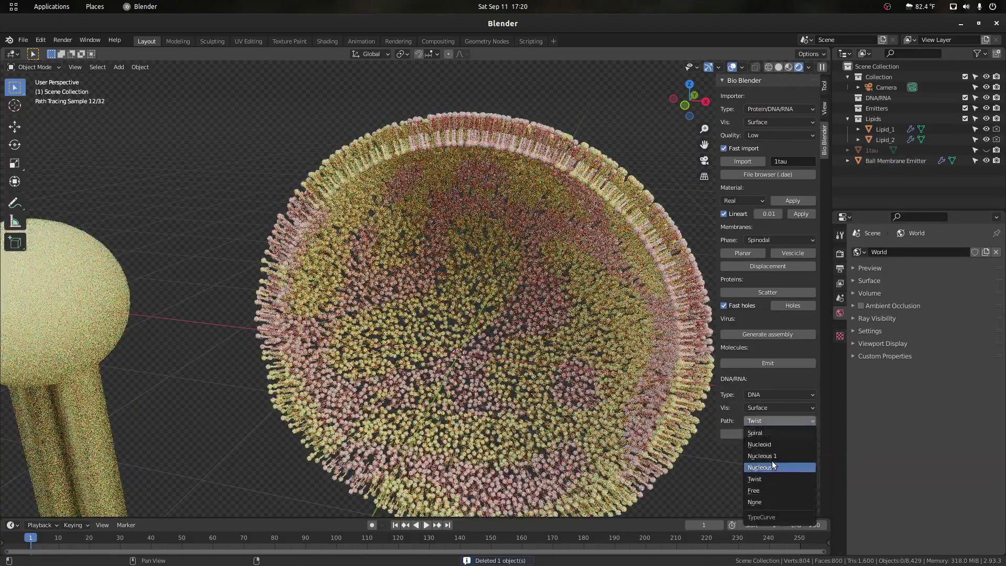
left_click(774, 467)
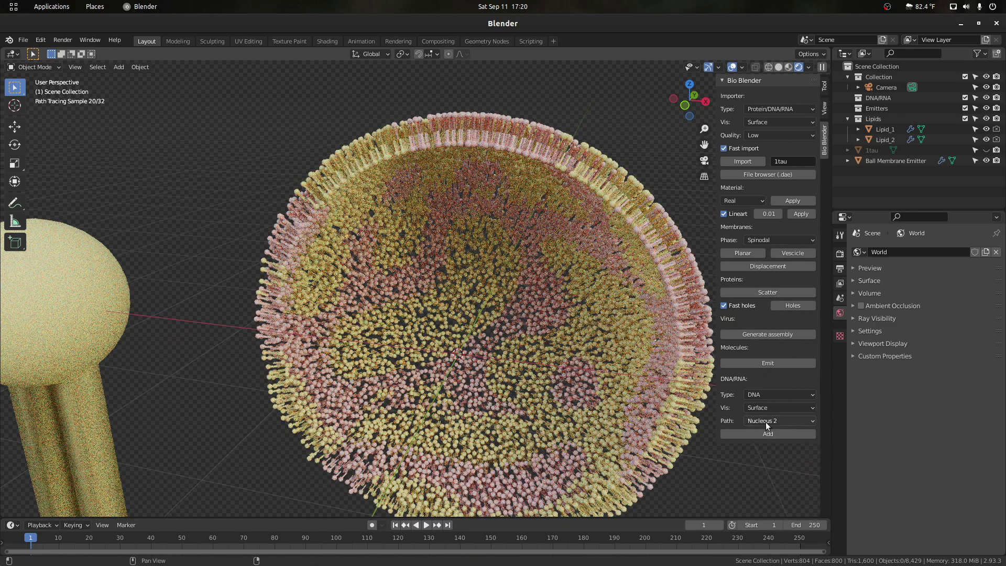
left_click(767, 435)
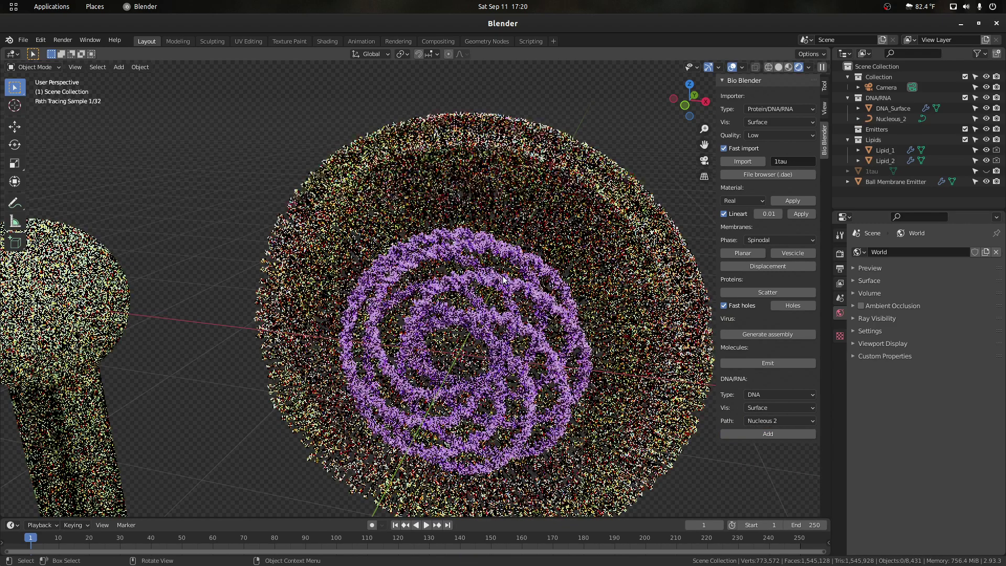
scroll(611, 196, "down", 1)
left_click(685, 104)
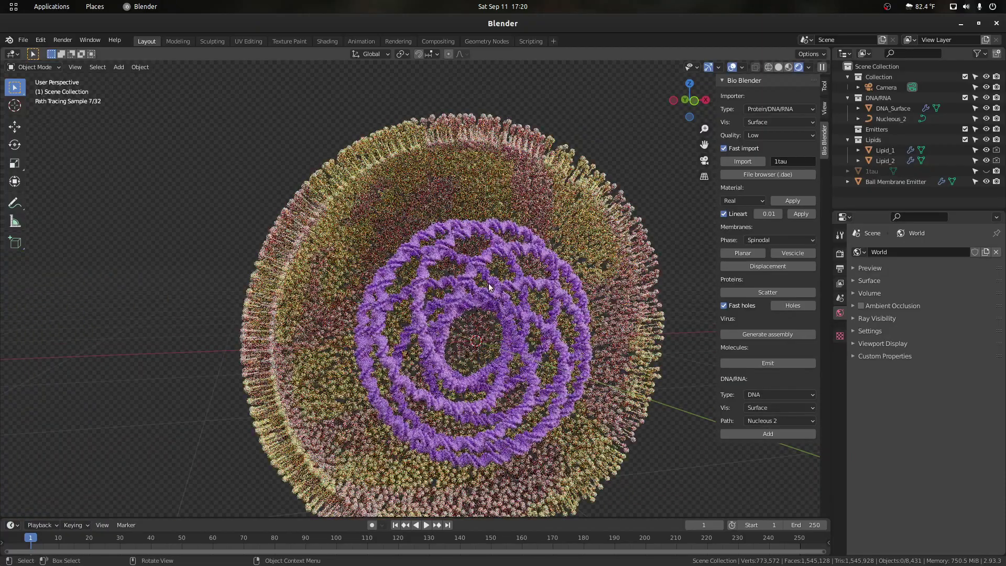
- Switch the viewport to solid shading and delete the surface DNA strand and its Nucleous 2 curve
left_click(778, 68)
left_click(551, 266)
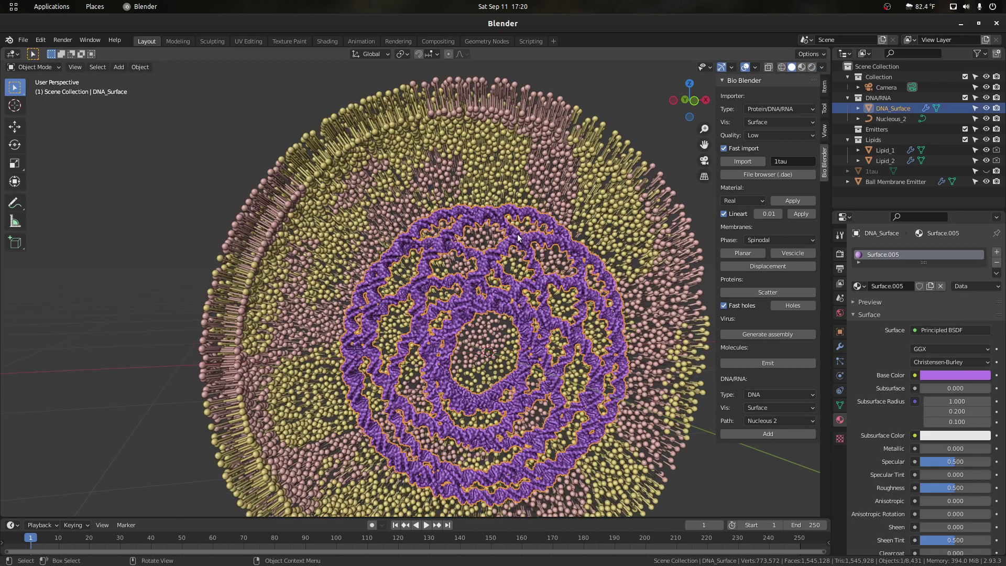
scroll(521, 245, "up", 3)
key("Delete")
left_click(510, 250)
key("Delete")
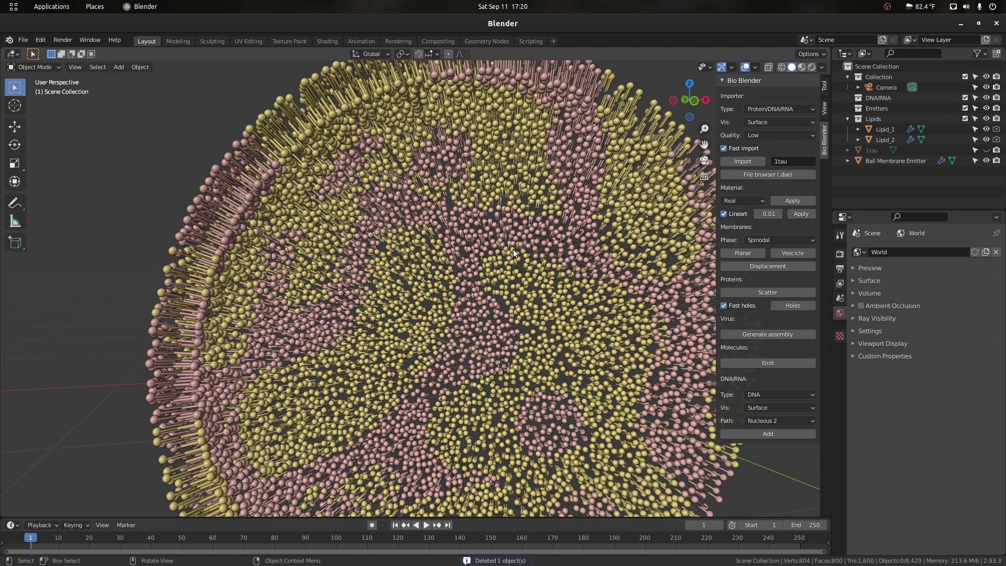
- Delete the Ball Membrane Emitter so the lipid vesicle is removed from the scene
scroll(512, 247, "down", 2)
left_click(504, 227)
key("Delete")
- Set the DNA path to Free and unhide the 1tau protein for a close side view
left_click(761, 422)
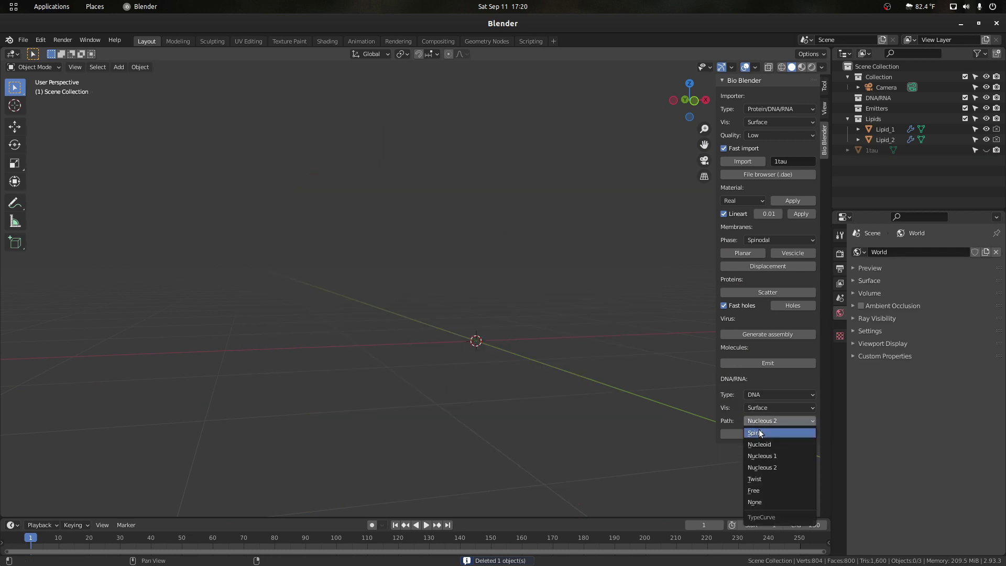
left_click(753, 491)
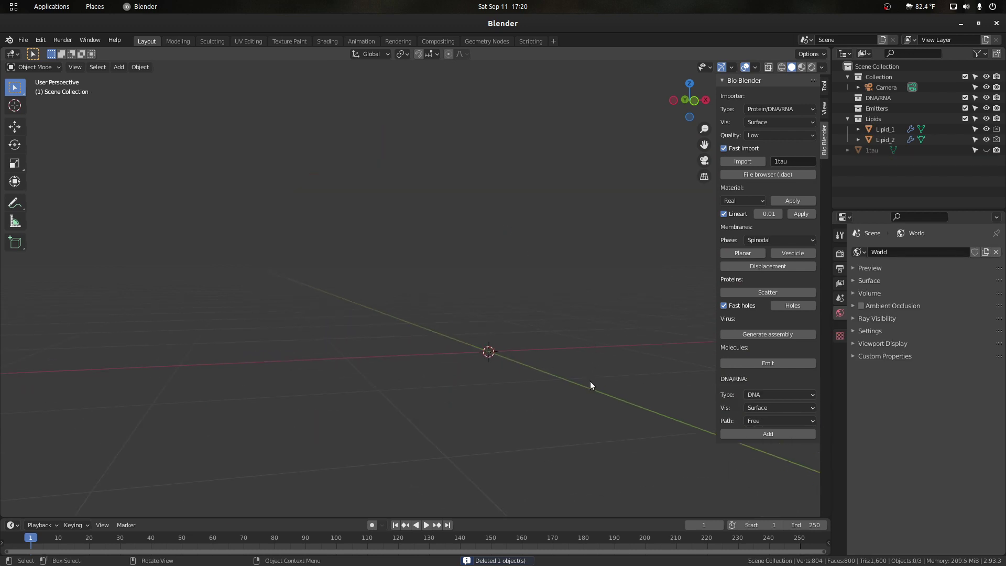
left_click_drag(592, 423, 414, 335)
left_click(984, 150)
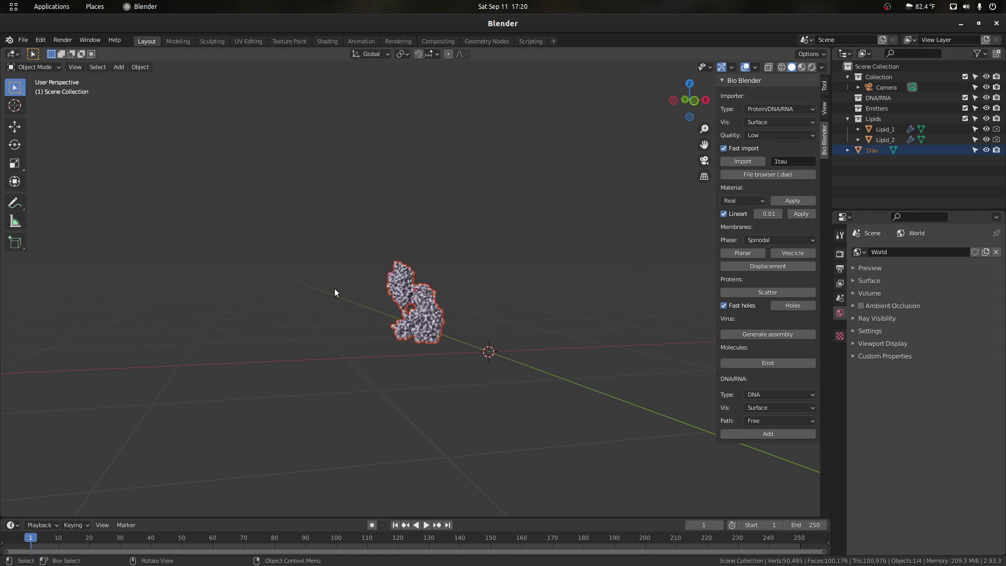
scroll(334, 290, "up", 5)
left_click(523, 256)
left_click_drag(685, 102, 758, 111)
scroll(581, 260, "up", 2)
scroll(562, 280, "down", 1)
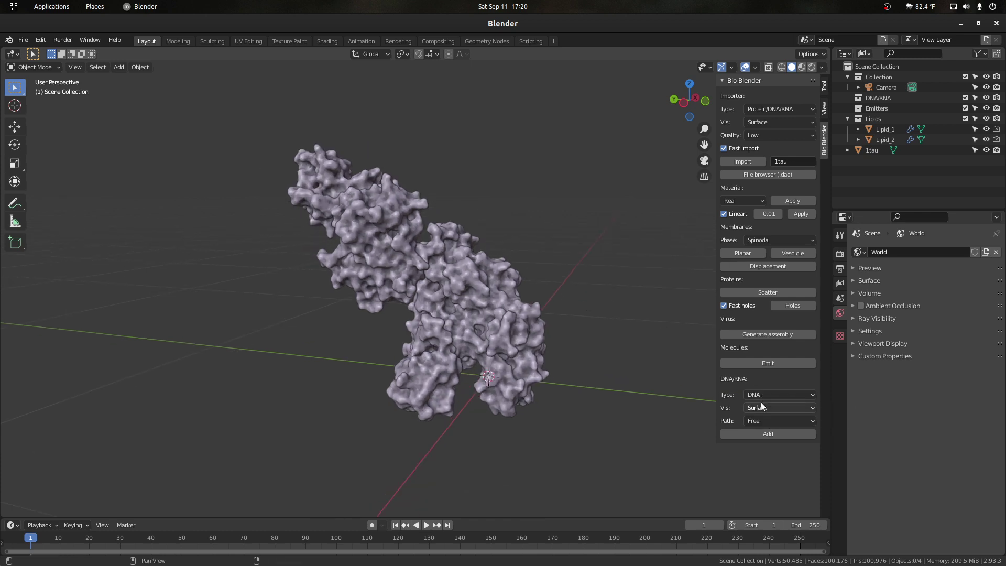
- Add a DNA strand in Cartoon visualization along the Free path beside the protein
left_click(759, 404)
left_click(762, 422)
left_click(762, 423)
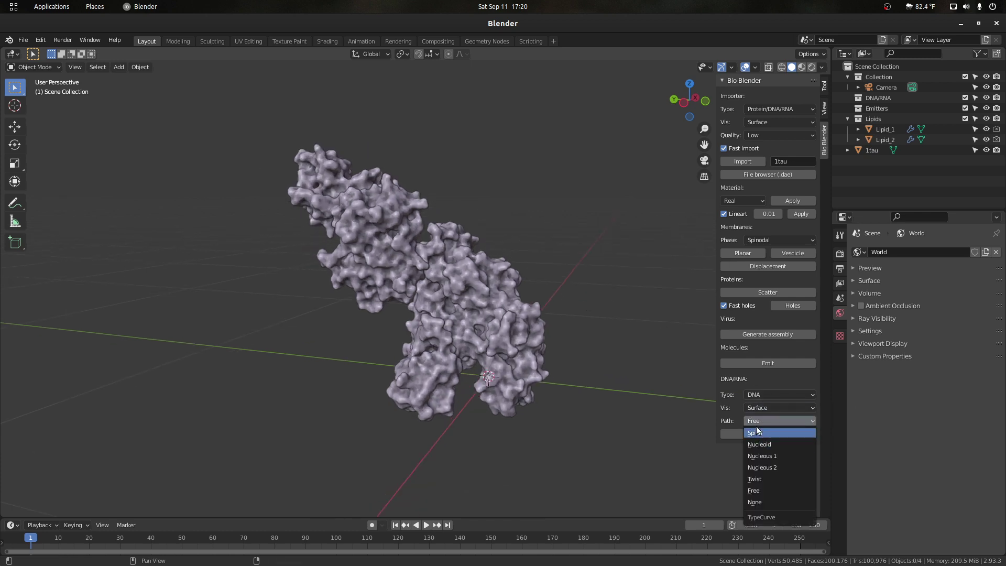
left_click(765, 408)
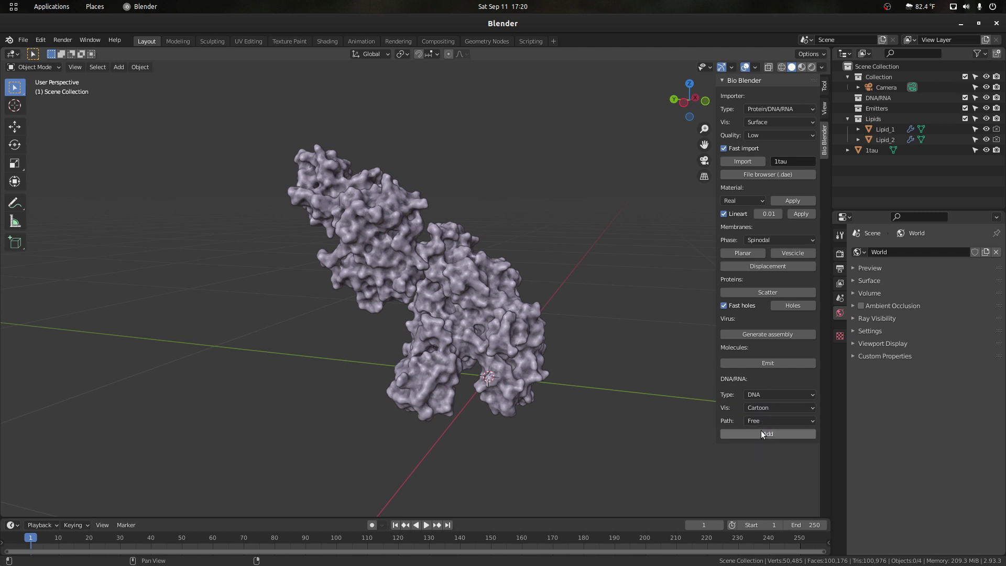
left_click(761, 431)
left_click_drag(708, 147, 649, 177)
left_click_drag(681, 88, 718, 121)
- Put the strand's Free curve in Edit Mode and extrude its near end point sideways to lengthen the DNA
left_click(638, 410)
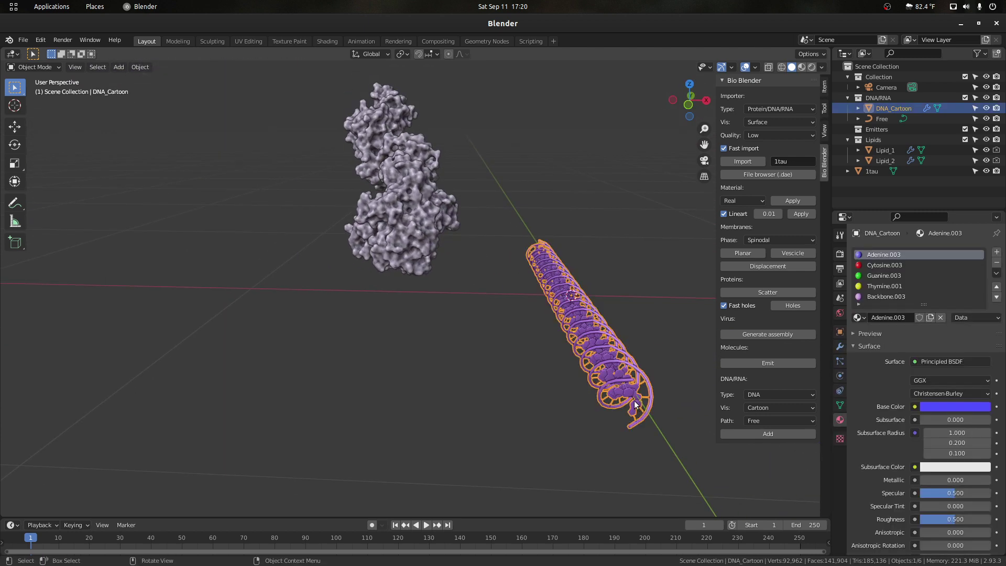
left_click(885, 118)
left_click(635, 398)
left_click(633, 397)
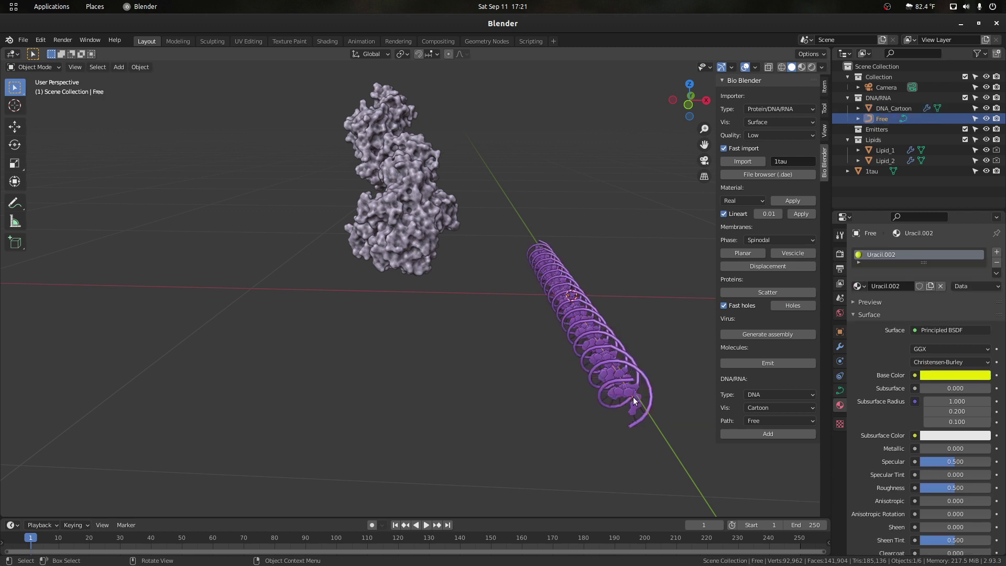
key("Tab")
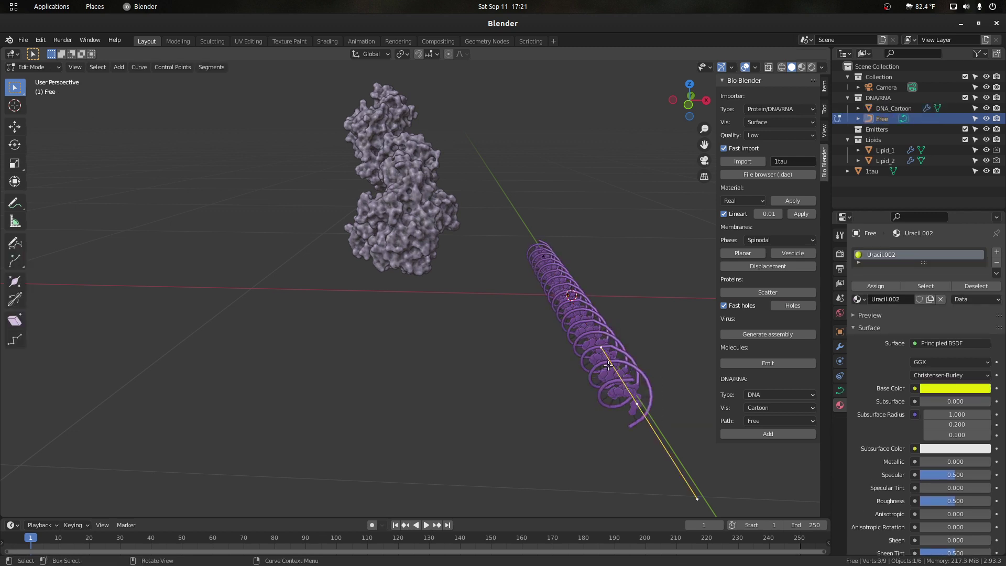
middle_click_drag(608, 365, 649, 382)
key("g")
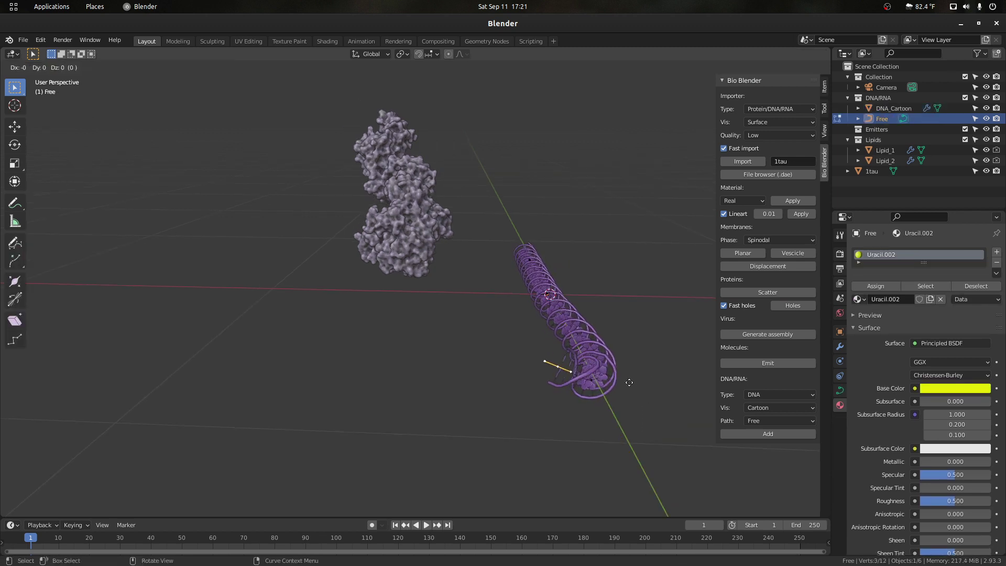
left_click(533, 277)
- Move the curve's remaining control points to bend the DNA strand into an arc that ends beside the protein
left_click_drag(681, 105, 557, 168)
left_click_drag(430, 231, 165, 152)
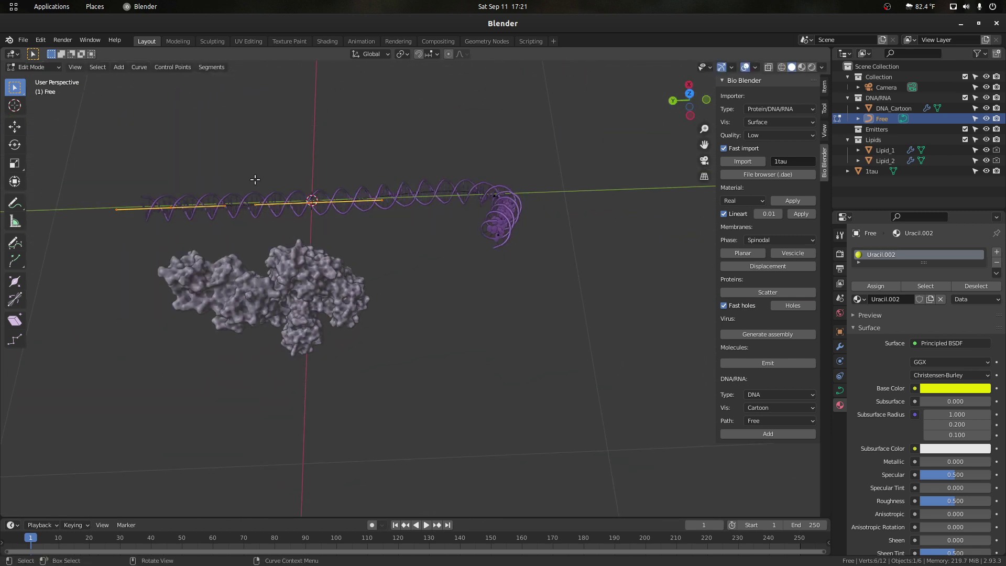
key("g")
left_click(251, 109)
scroll(309, 129, "down", 1)
left_click_drag(565, 279, 366, 186)
key("g")
left_click(276, 175)
left_click(498, 165)
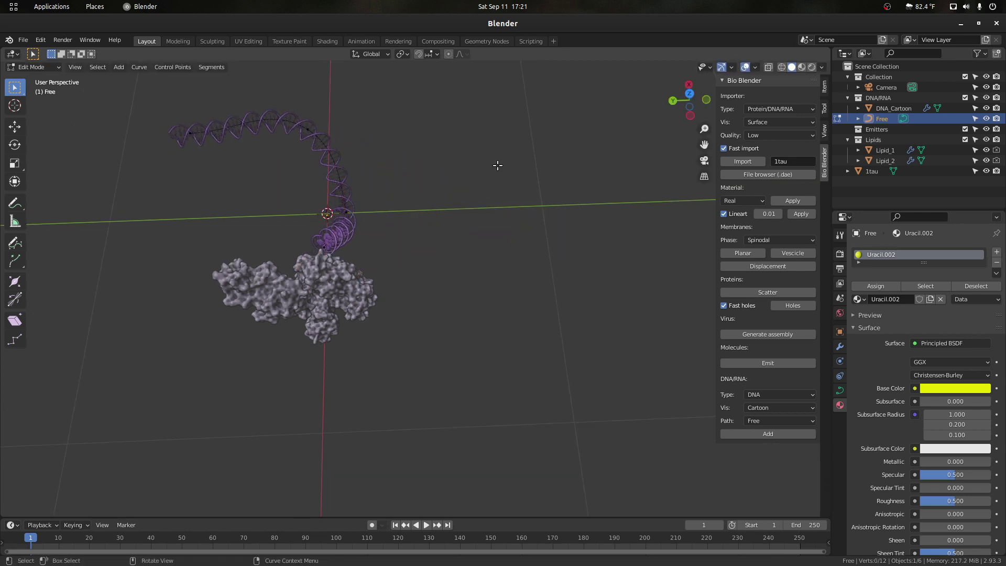
- Move the curve's end point nearest the protein so the DNA strand enters the protein's lower part
middle_click_drag(498, 173, 589, 235)
left_click(702, 104)
middle_click_drag(596, 311, 572, 340)
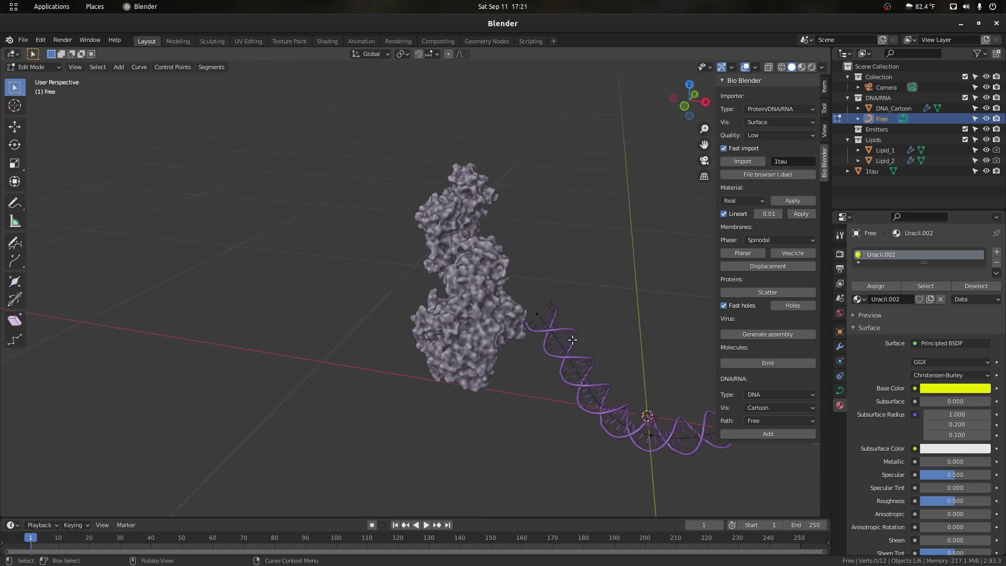
key("g")
left_click(534, 361)
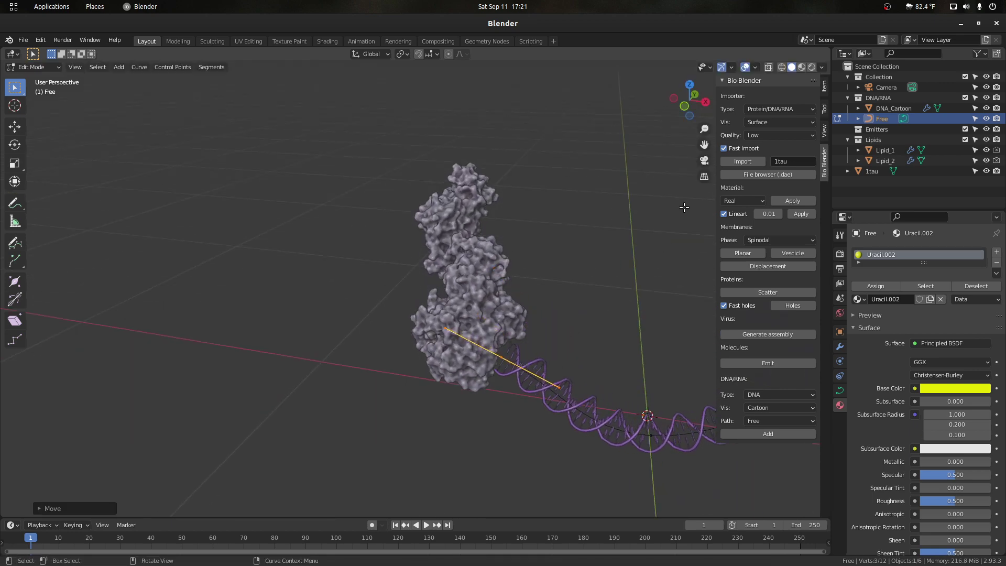
- Hide the toolbar and rotate the handle of the curve's end point to level the strand entering the protein
left_click_drag(689, 101, 490, 105)
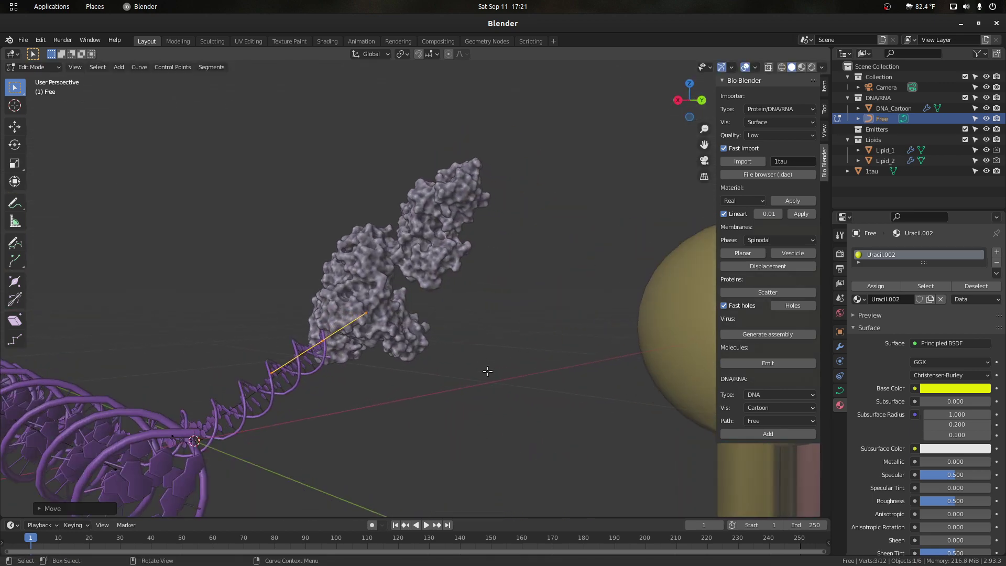
scroll(488, 370, "up", 2)
left_click_drag(372, 339, 295, 275)
key("t")
key("r")
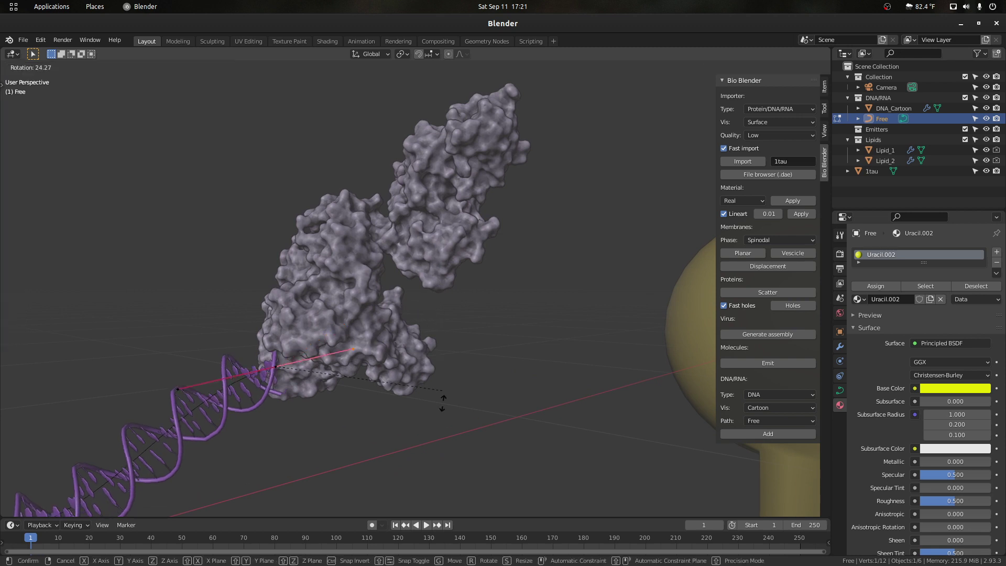
left_click(468, 379)
- Extrude the curve's end point through the protein and move the new point up against the protein's far side
left_click_drag(694, 105, 631, 103)
left_click_drag(553, 427, 180, 291)
key("e")
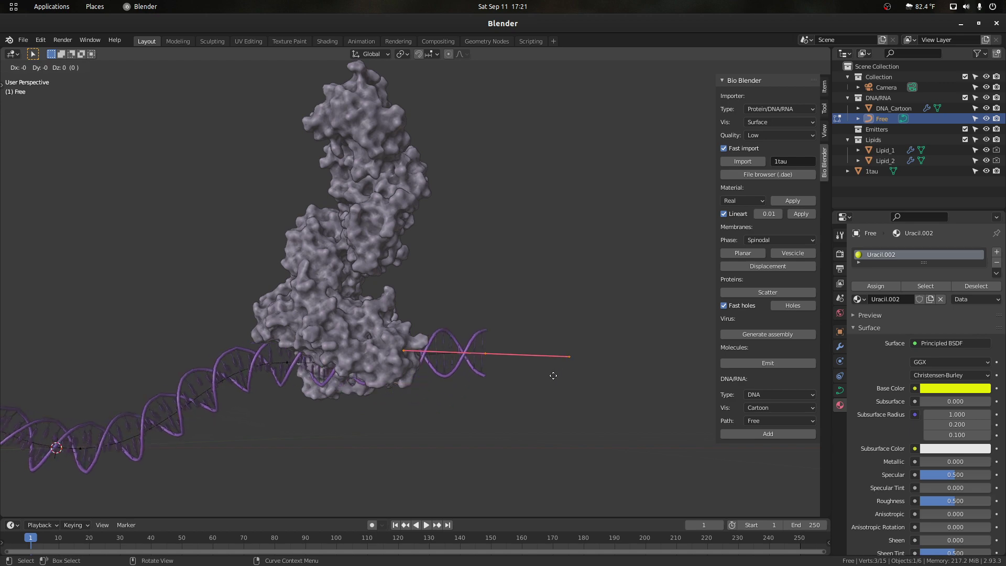
left_click(476, 325)
left_click_drag(692, 105, 514, 143)
key("g")
left_click(446, 289)
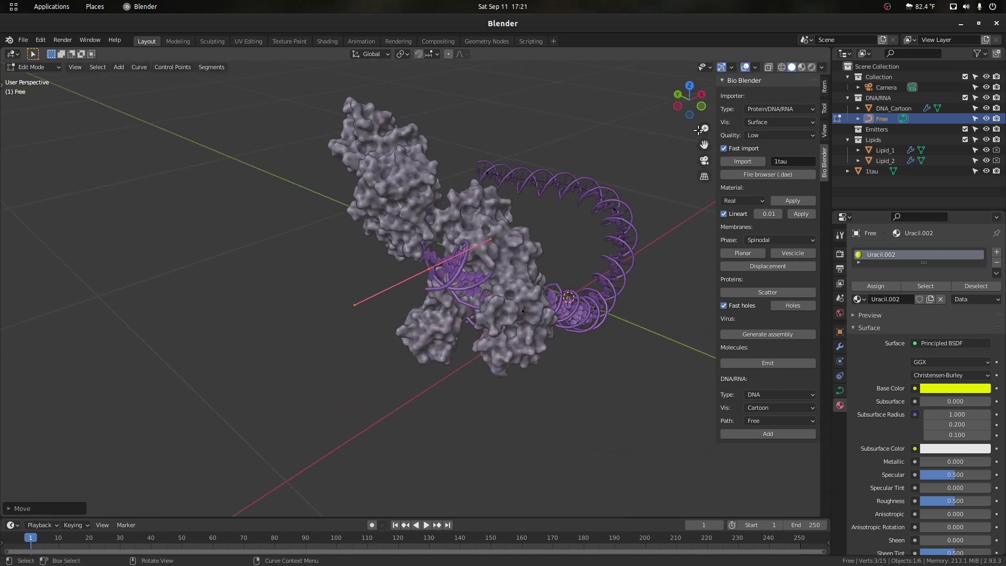
- Rotate the new end point and shift it so the strand turns toward the gap in the protein
left_click_drag(692, 105, 608, 236)
key("r")
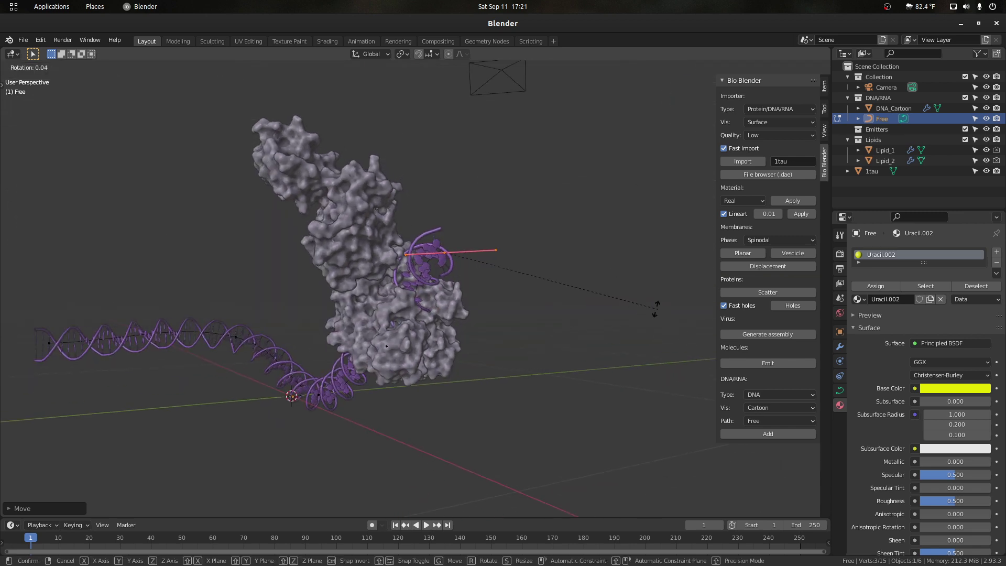
left_click(436, 226)
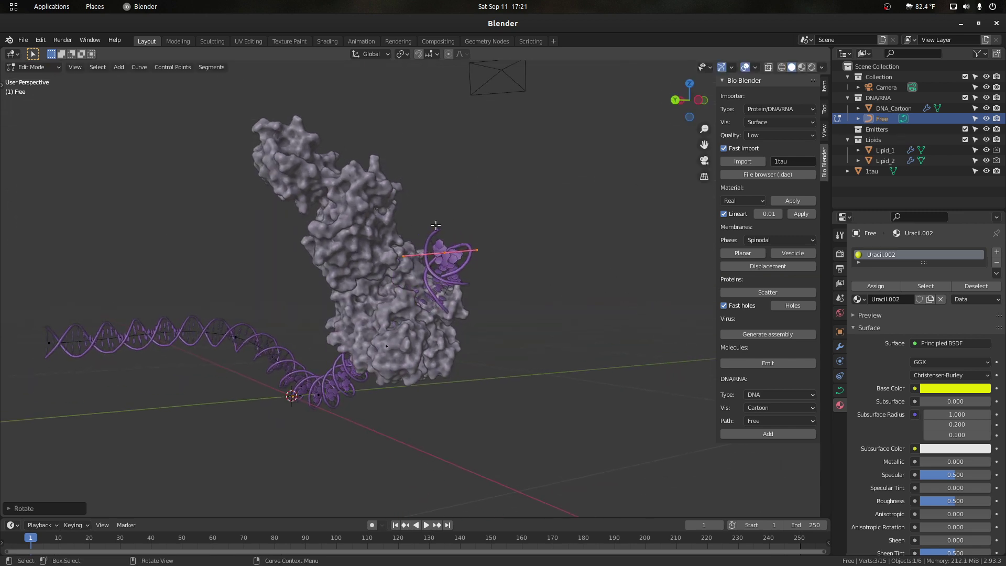
left_click_drag(695, 102, 686, 102)
key("g")
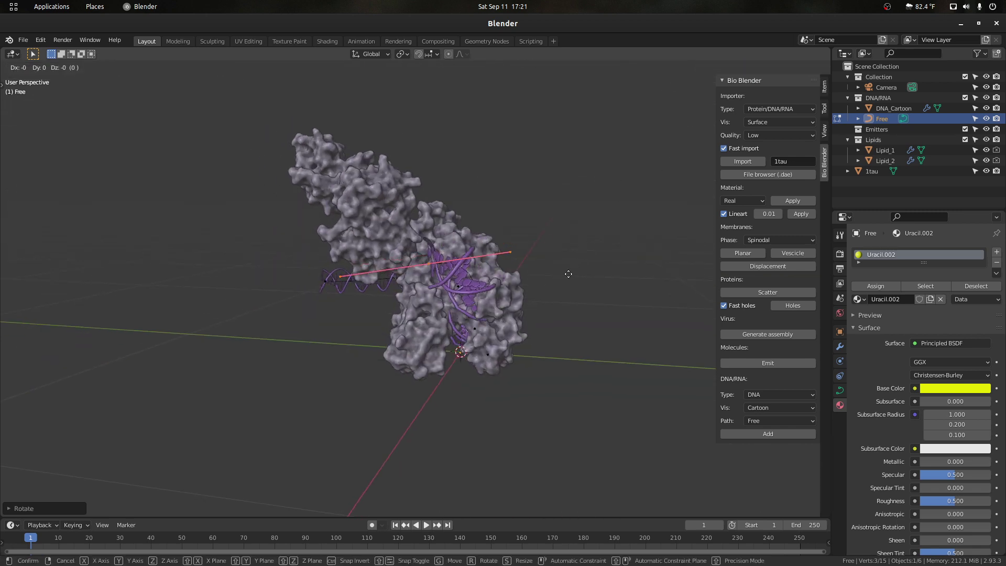
left_click(536, 280)
- Move the curve points at the protein's base so the strand runs through the cleft between its lower lobes
left_click_drag(510, 364, 465, 317)
key("g")
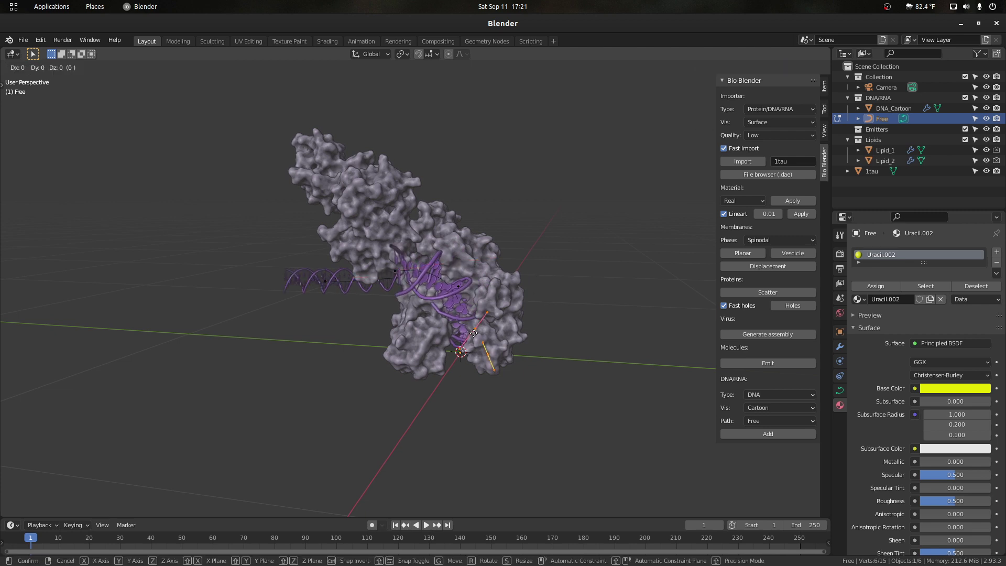
left_click(475, 329)
left_click(474, 332)
key("g")
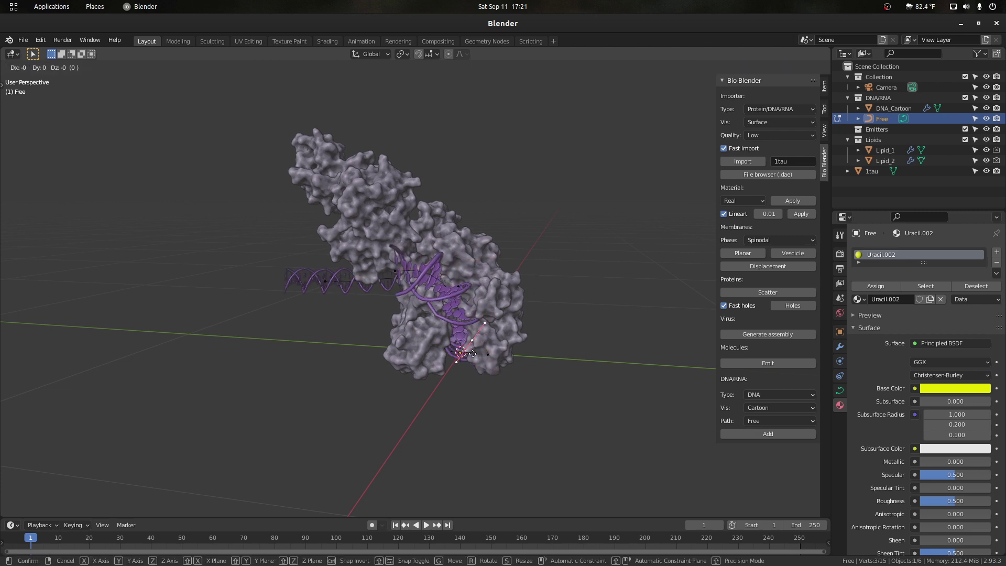
left_click(471, 371)
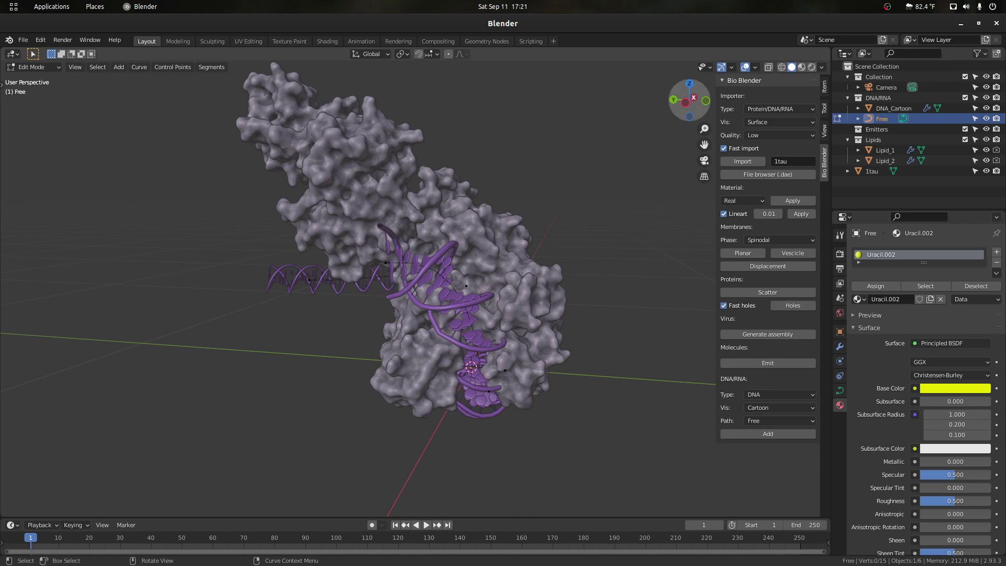
- Extrude another end point out past the protein and nudge the preceding curve point into the protein's gap
mouse_move(690, 105)
left_mouse_down()
mouse_move(586, 108)
mouse_move(746, 103)
mouse_move(676, 105)
mouse_move(707, 99)
mouse_move(681, 107)
mouse_move(691, 102)
left_mouse_up()
key("e")
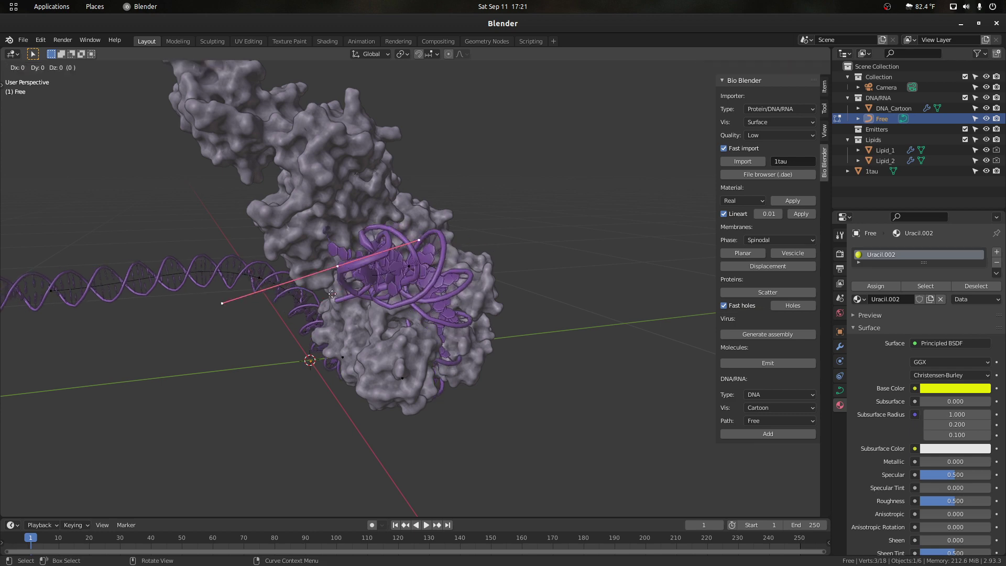
left_click(219, 295)
left_click_drag(661, 113, 368, 264)
key("g")
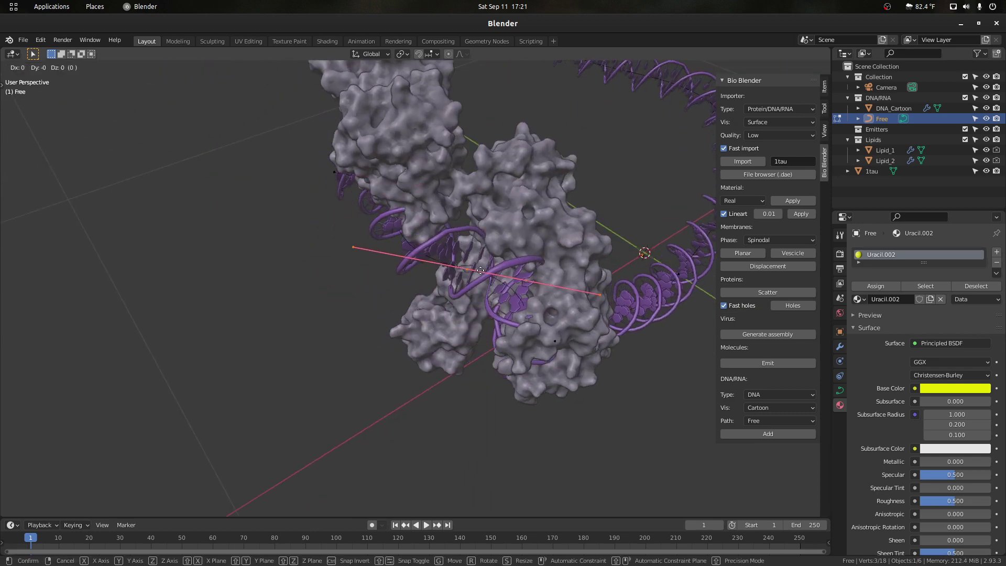
left_click(487, 264)
- Select the outermost curve point and move it lower and farther out so the strand's tail clears the protein
left_click_drag(689, 101, 750, 67)
left_click_drag(209, 319, 246, 251)
scroll(247, 289, "down", 1)
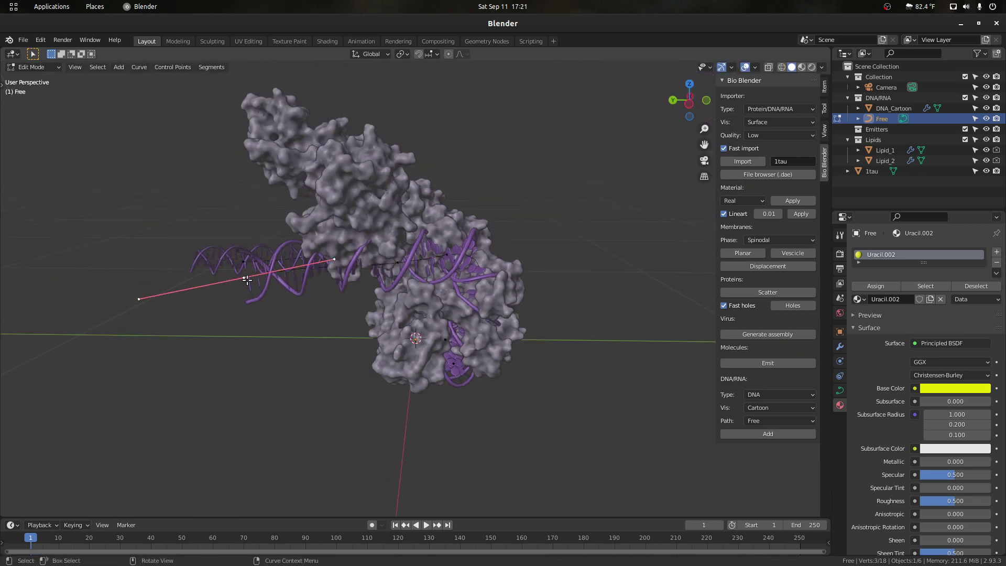
key("g")
left_click(199, 320)
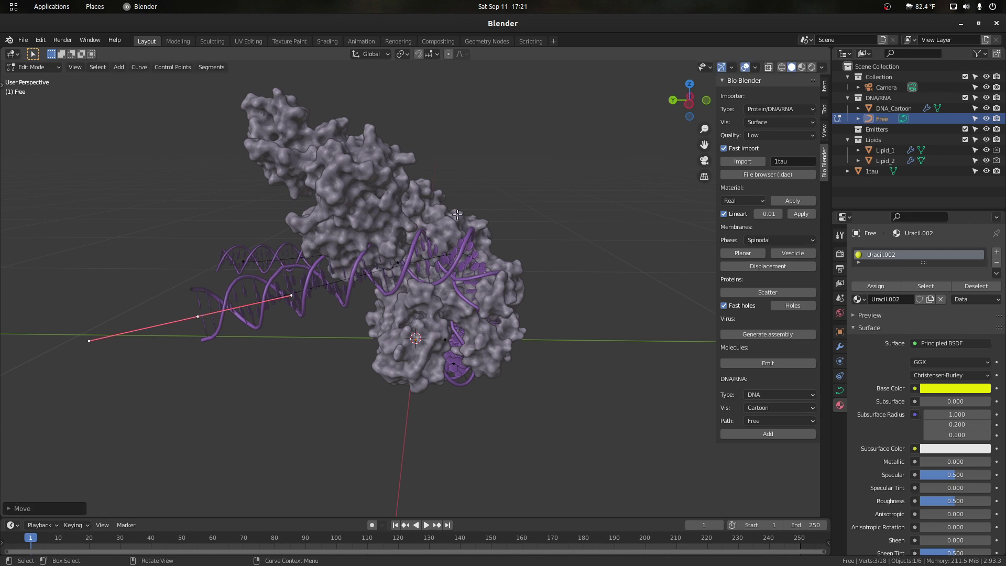
- Rotate the curve point at the protein's gap in top view so the strand aligns with the opening, and clear the selection
left_click_drag(681, 108, 803, 102)
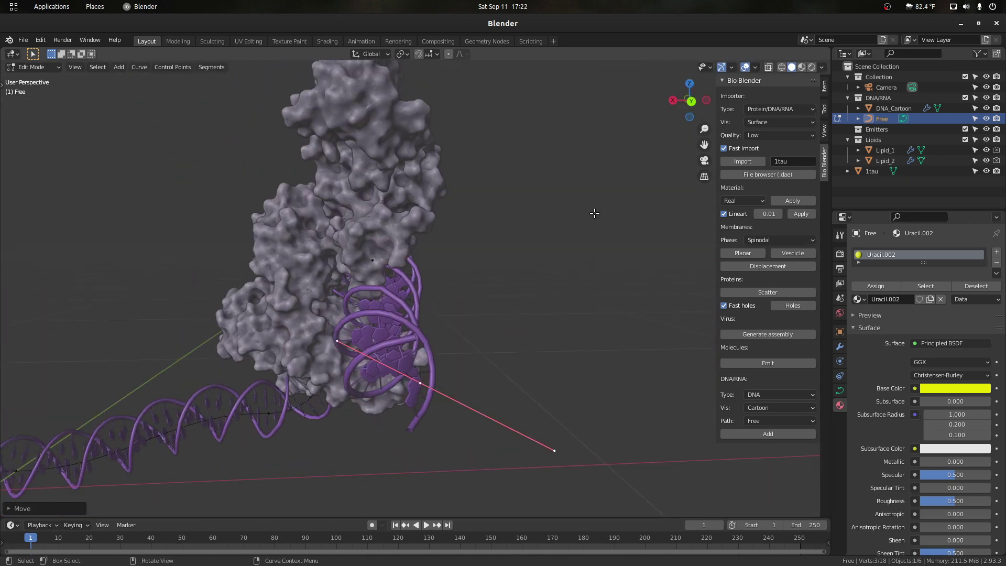
left_click_drag(685, 120, 603, 126)
left_click_drag(351, 304, 390, 254)
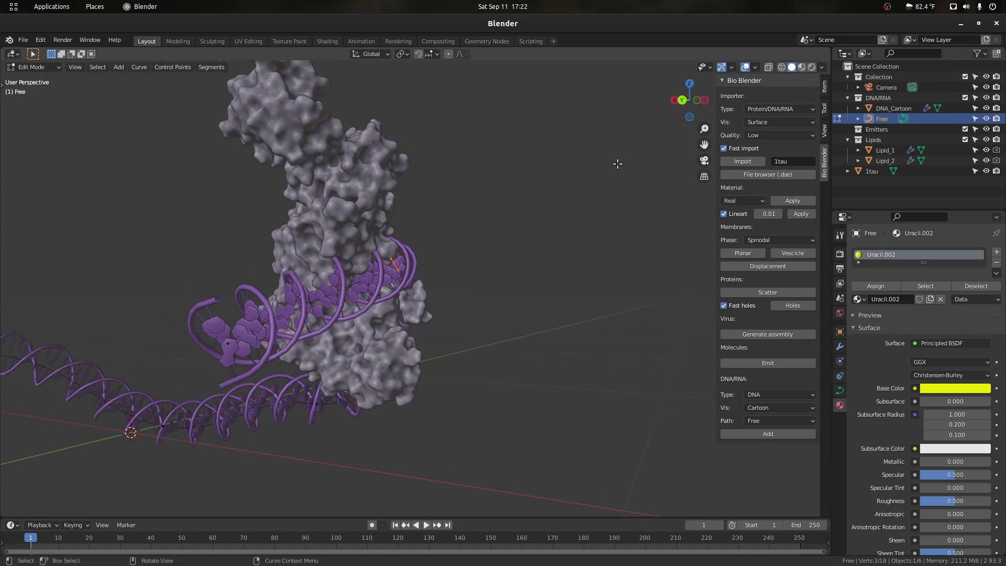
left_click_drag(684, 107, 647, 258)
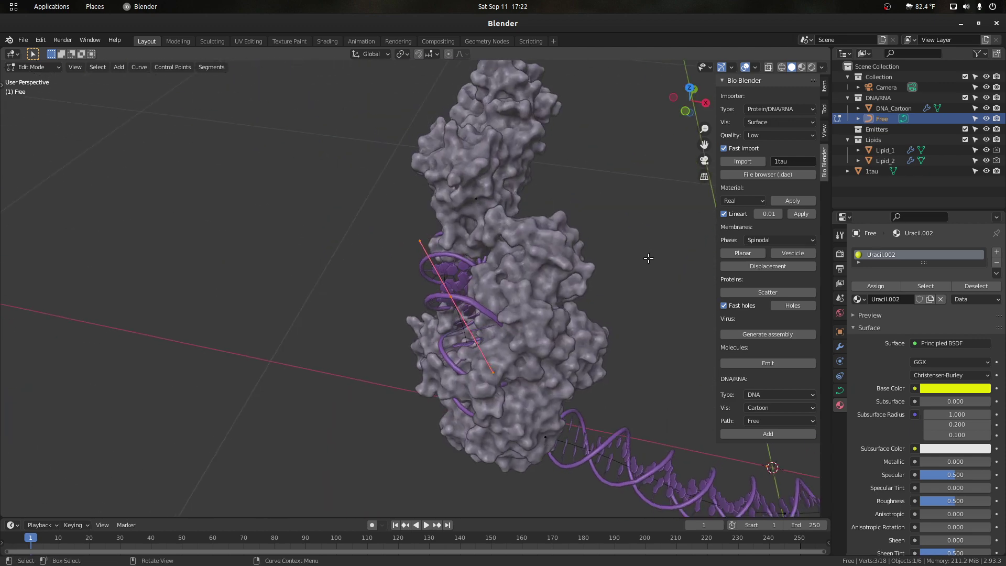
key("KP_7")
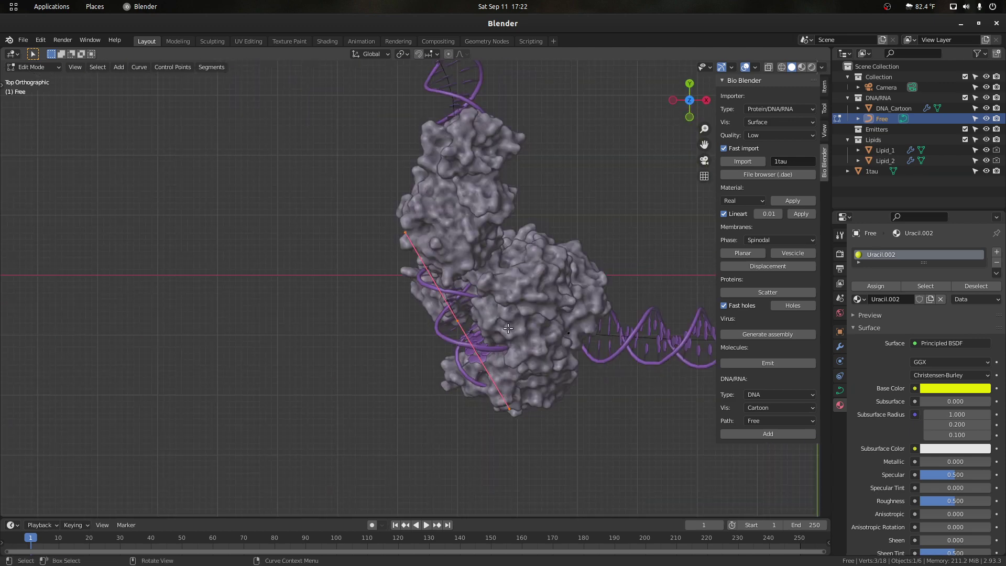
key("r")
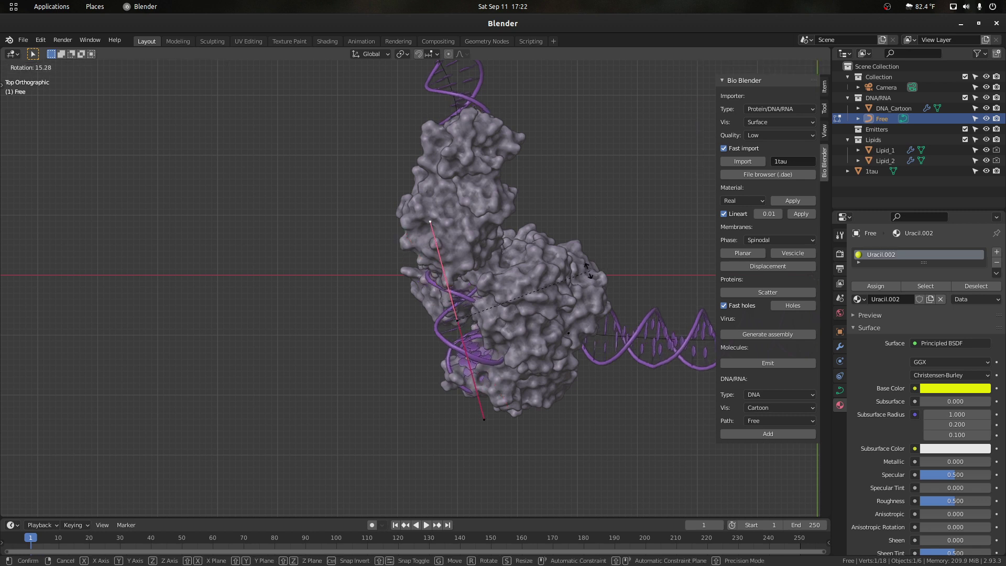
left_click(588, 290)
key("alt+a")
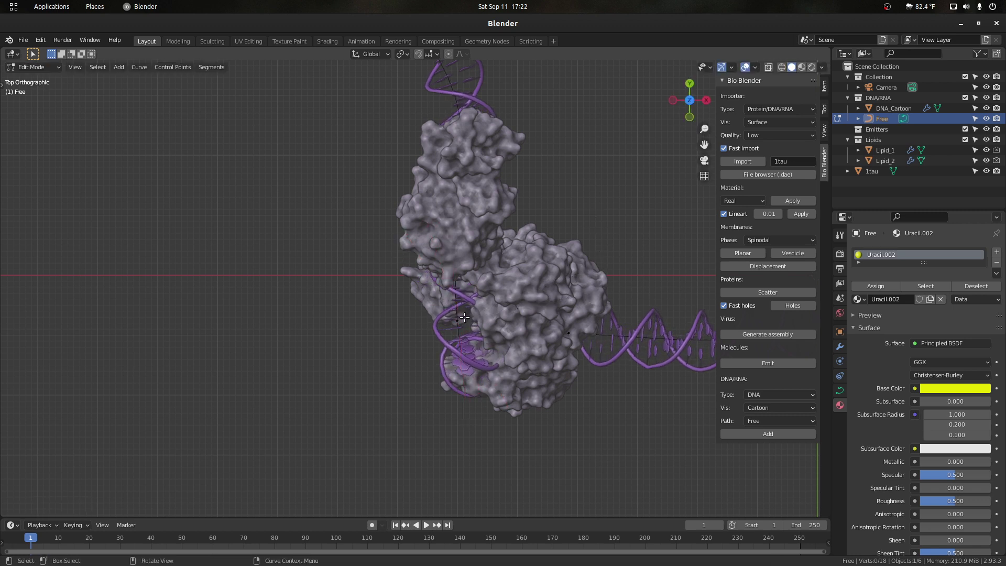
- Move the curve point in the protein's gap within the top view and shift it along the X axis to centre the strand
key("g")
left_click(465, 309)
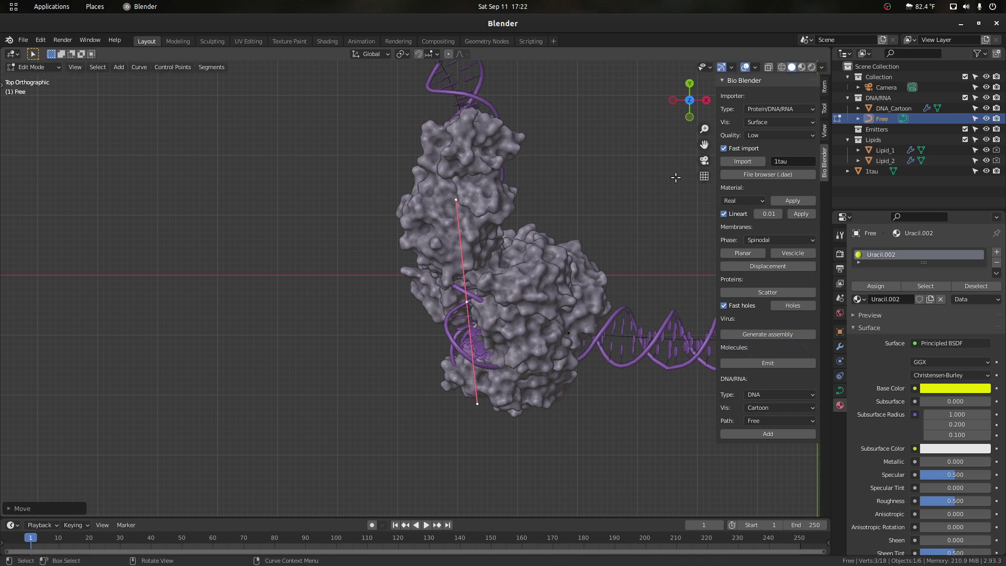
left_click_drag(685, 109, 650, 117)
left_click(660, 217)
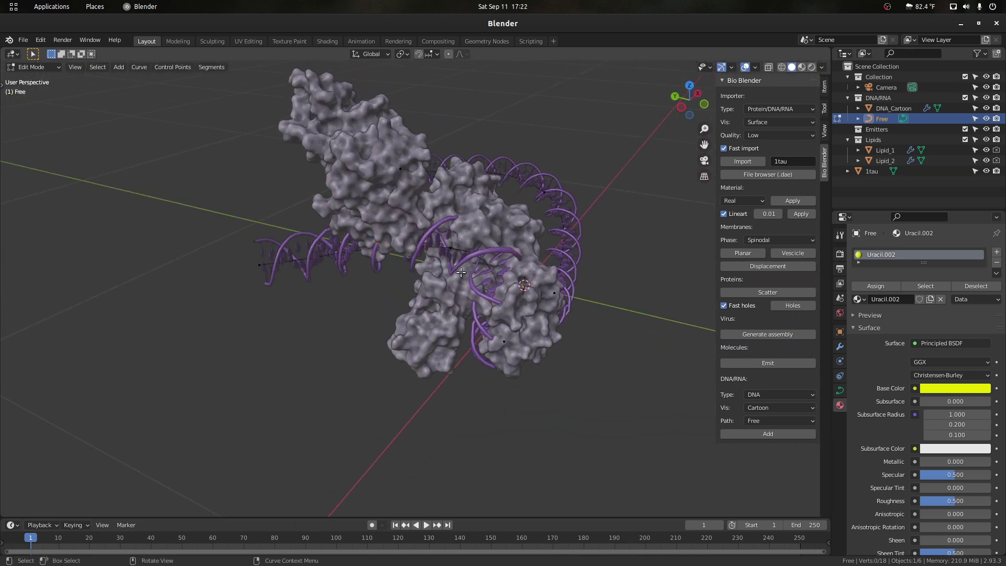
key("g")
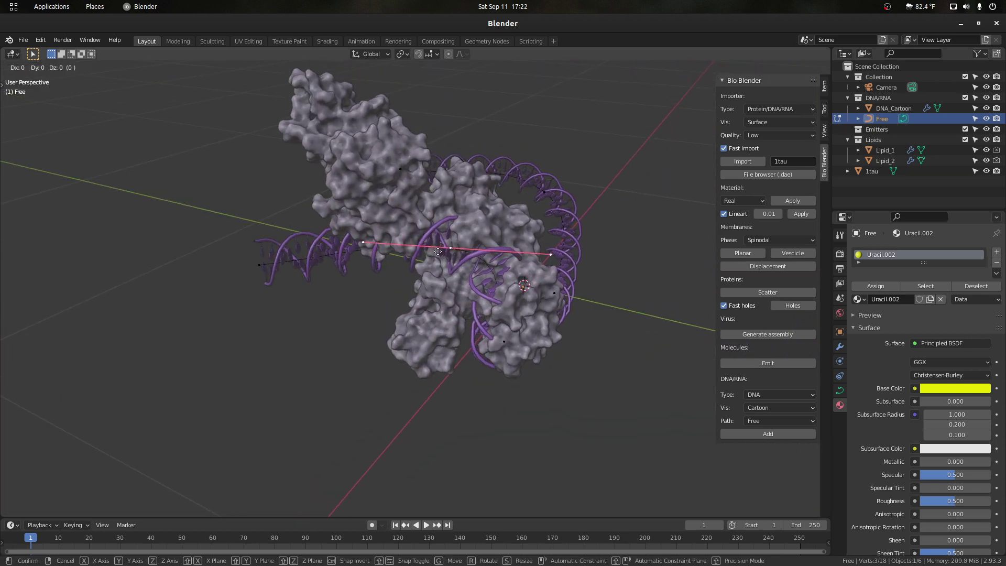
key("x")
left_click(420, 266)
left_click(601, 180)
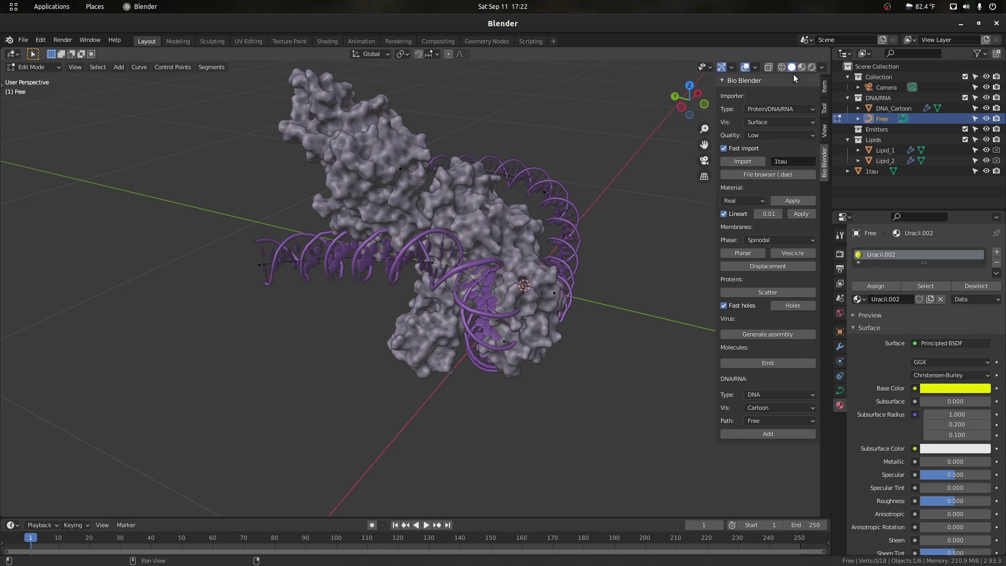
- Switch the viewport to rendered shading and inspect the DNA strand threading through the protein from several sides
left_click(811, 67)
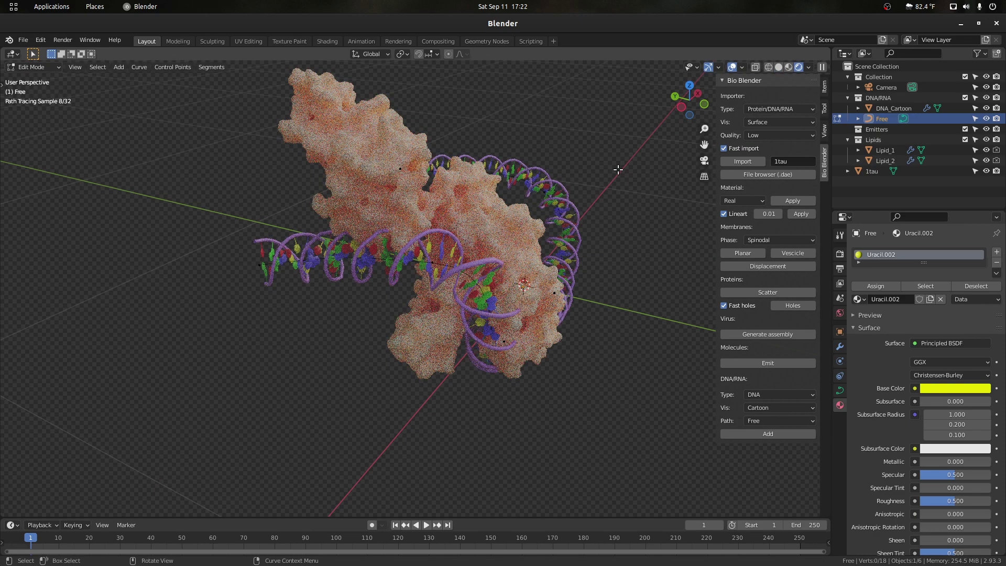
mouse_move(691, 109)
left_mouse_down()
mouse_move(666, 93)
mouse_move(681, 104)
left_mouse_up()
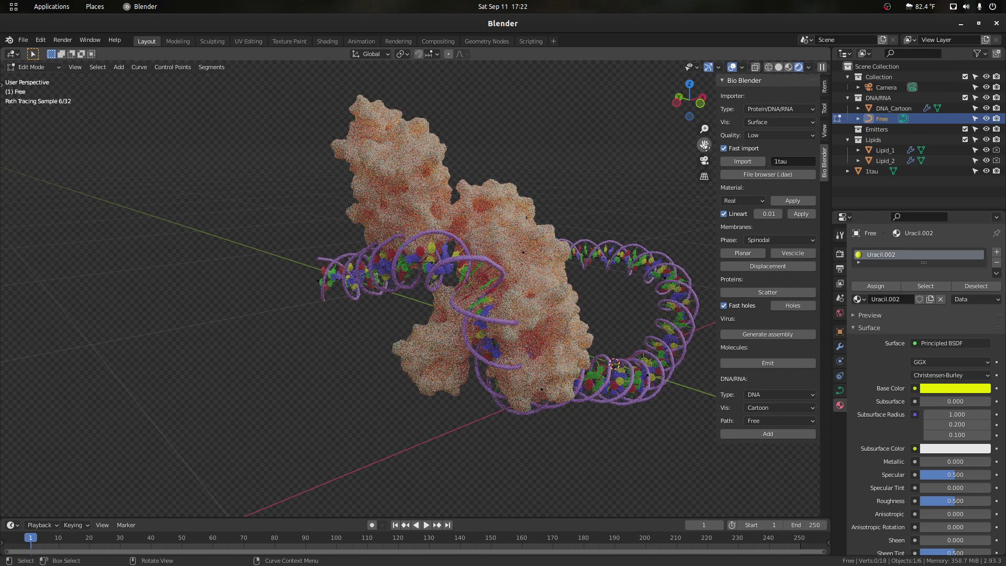
middle_click_drag(676, 233, 612, 272)
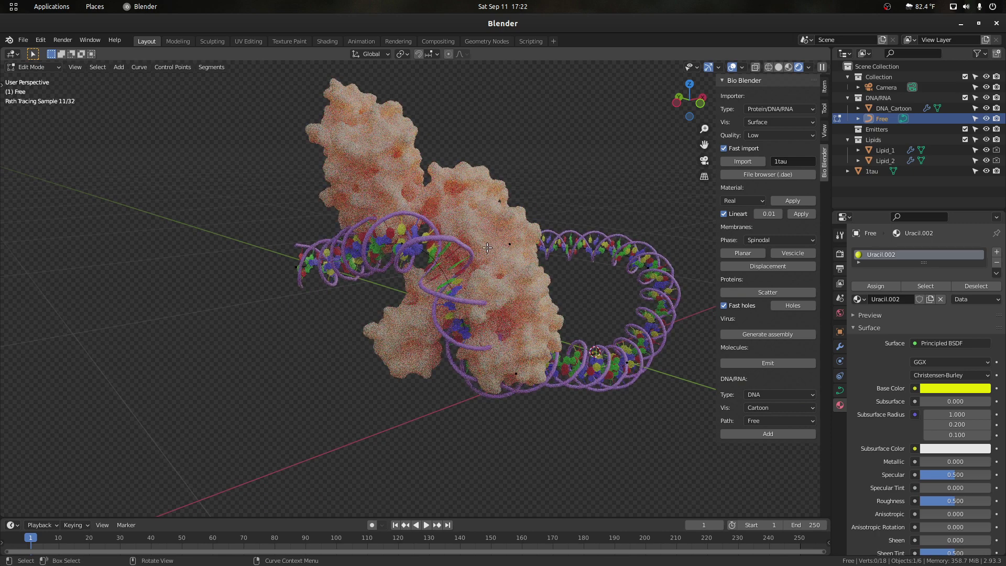
left_click_drag(681, 109, 732, 109)
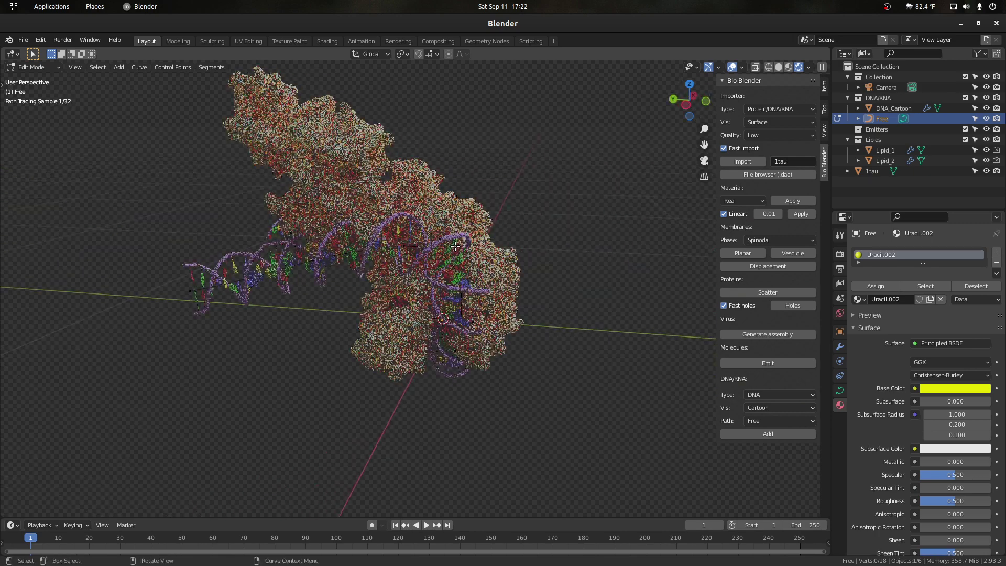
- Extrude the strand's outer end point upward beside the protein and rotate the new point so the helix rises steeply
scroll(374, 238, "down", 1)
left_click(218, 289)
scroll(218, 289, "down", 1)
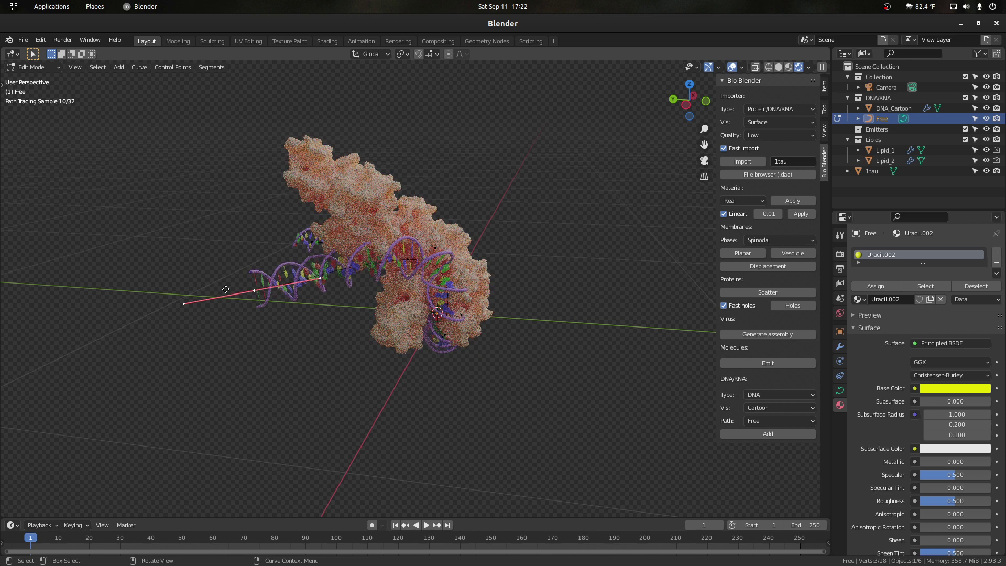
key("e")
left_click(171, 190)
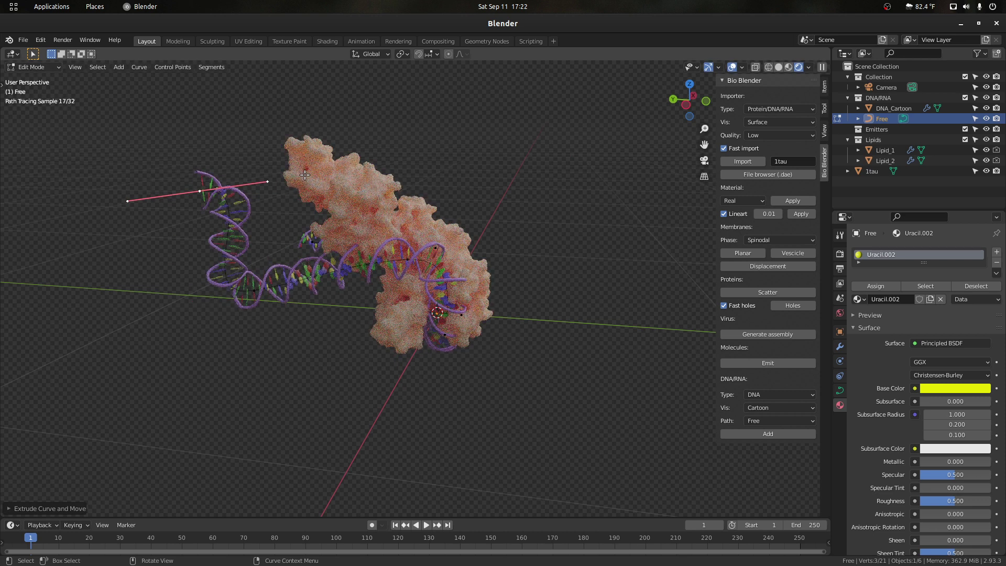
key("r")
left_click(226, 217)
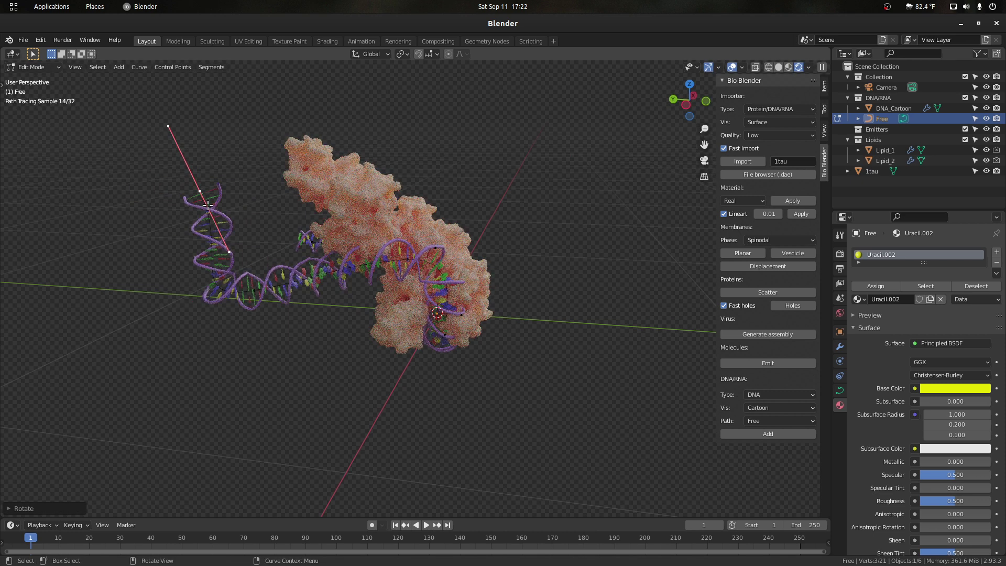
- Extrude further end points up and across above the protein, and return to Object Mode with nothing selected
key("e")
left_click(221, 104)
key("e")
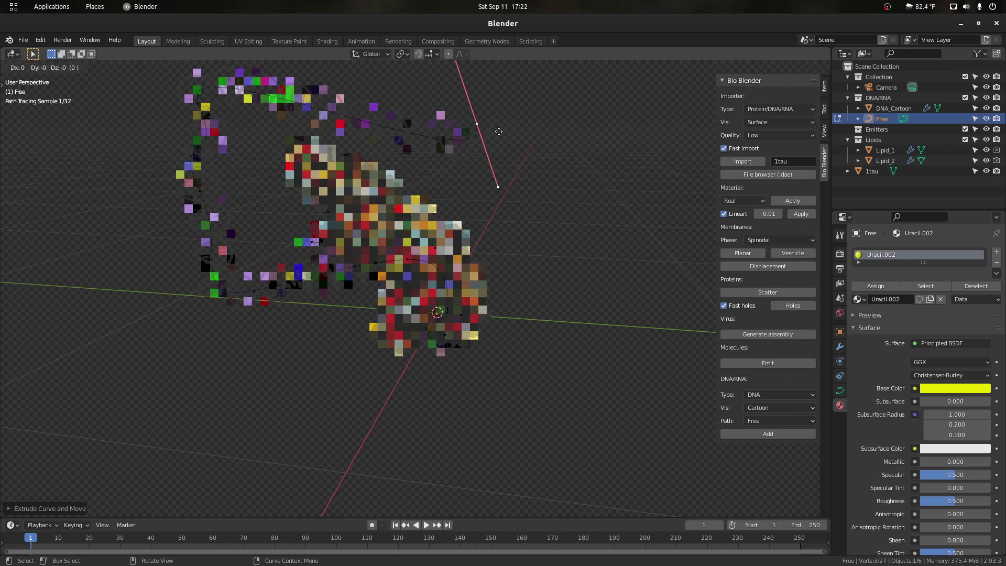
key("Tab")
left_click(564, 147)
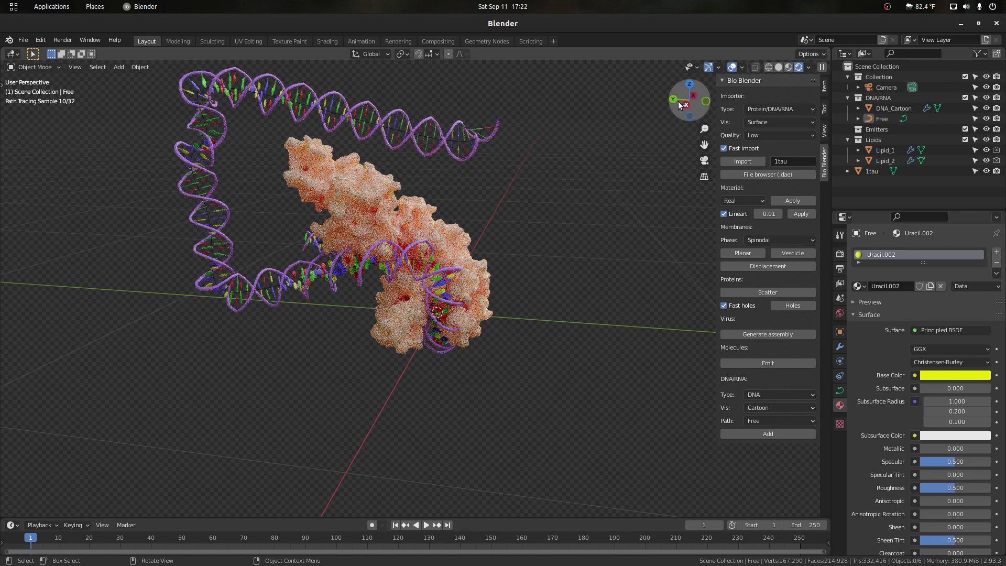
- Add a spinodal vesicle membrane around the protein and DNA, and set its cross section to 0
mouse_move(678, 105)
left_mouse_down()
mouse_move(634, 104)
mouse_move(662, 104)
left_mouse_up()
scroll(545, 173, "up", 2)
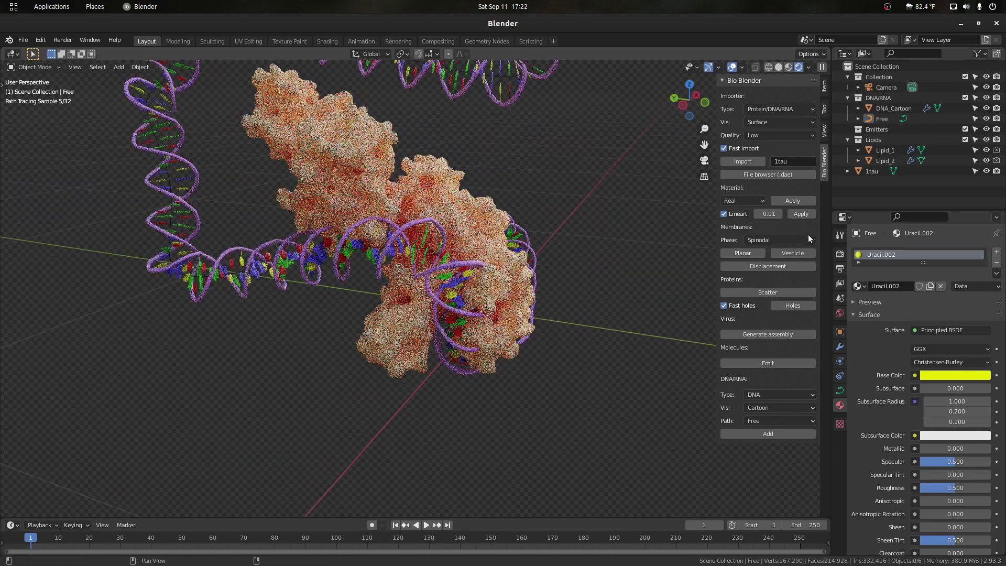
left_click(792, 254)
left_click(750, 303)
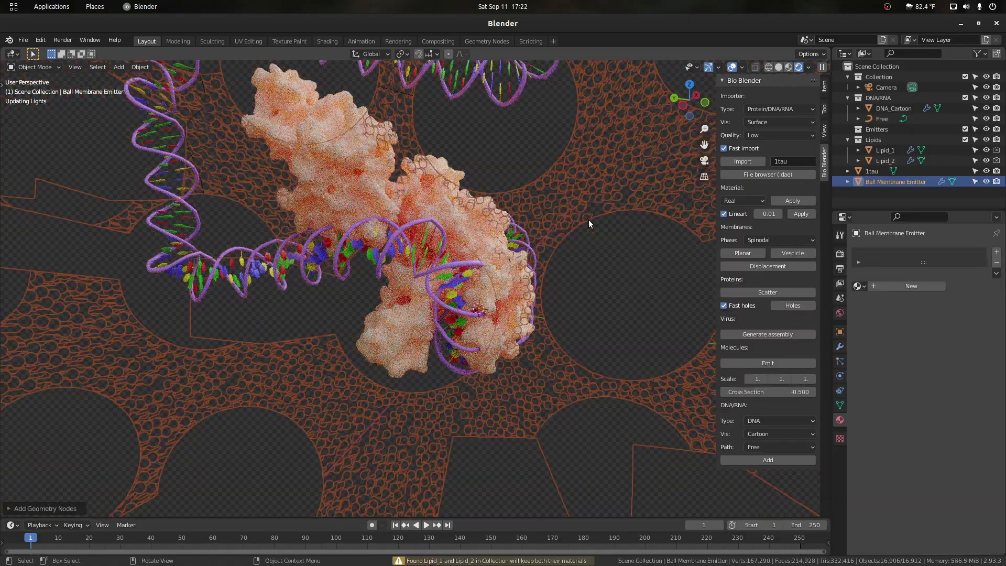
scroll(647, 311, "down", 4)
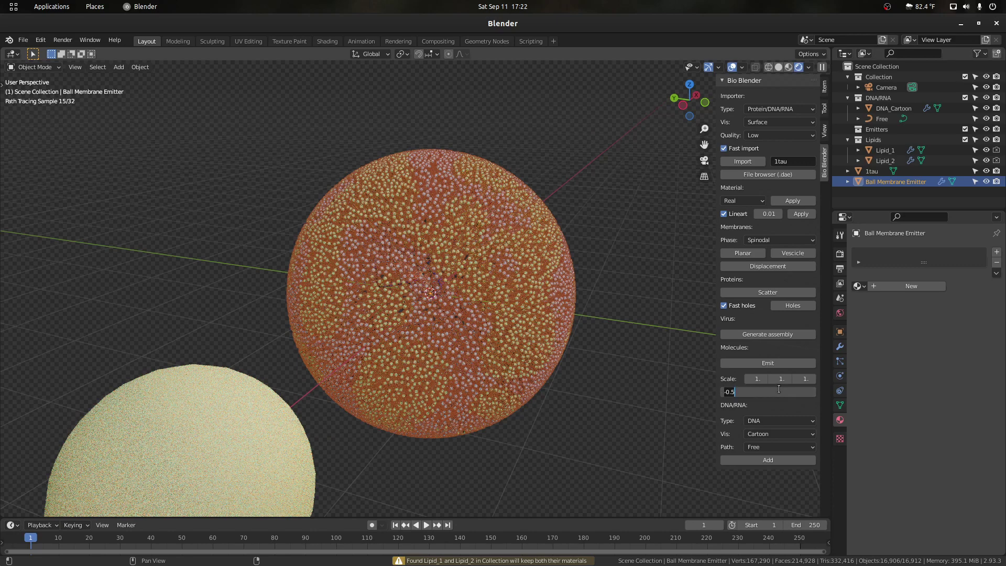
key("Return")
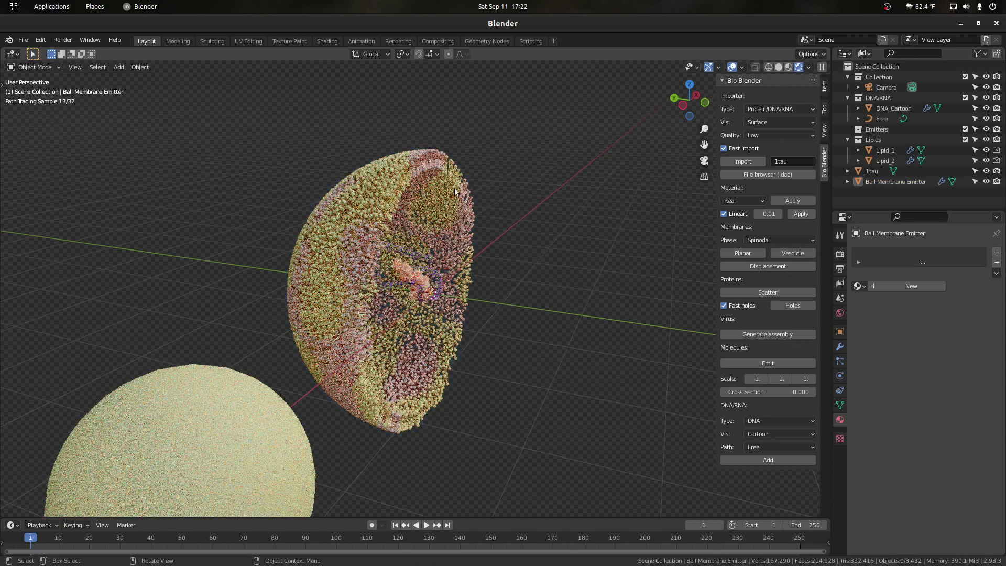
- Rotate the cut vesicle membrane about -36° around the global Z axis
left_click(455, 188)
key("r")
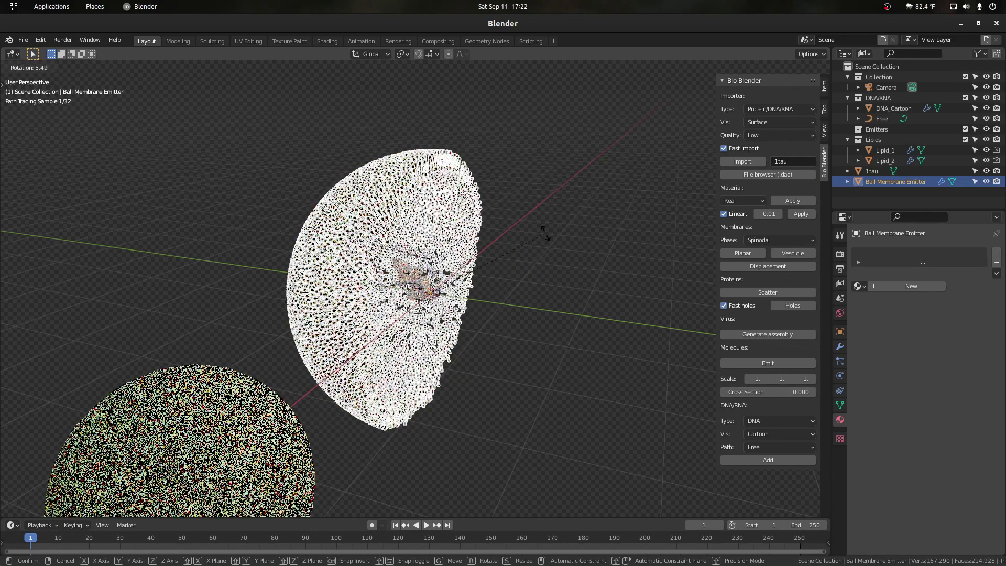
key("z")
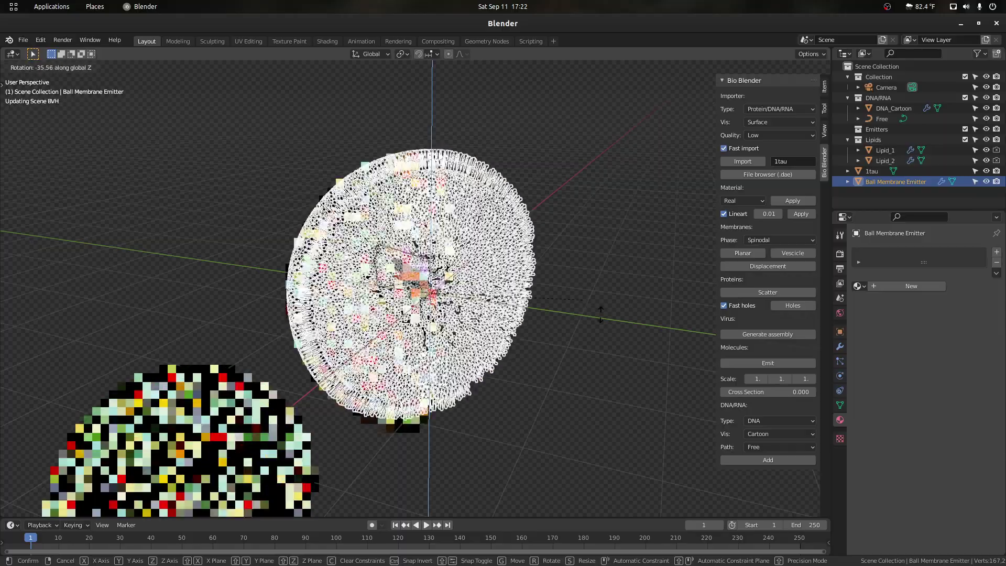
left_click(600, 313)
- Set the density in the vesicle's membrane nodes modifier to 10000 and frame the protein and DNA against the lipids
scroll(552, 248, "up", 10)
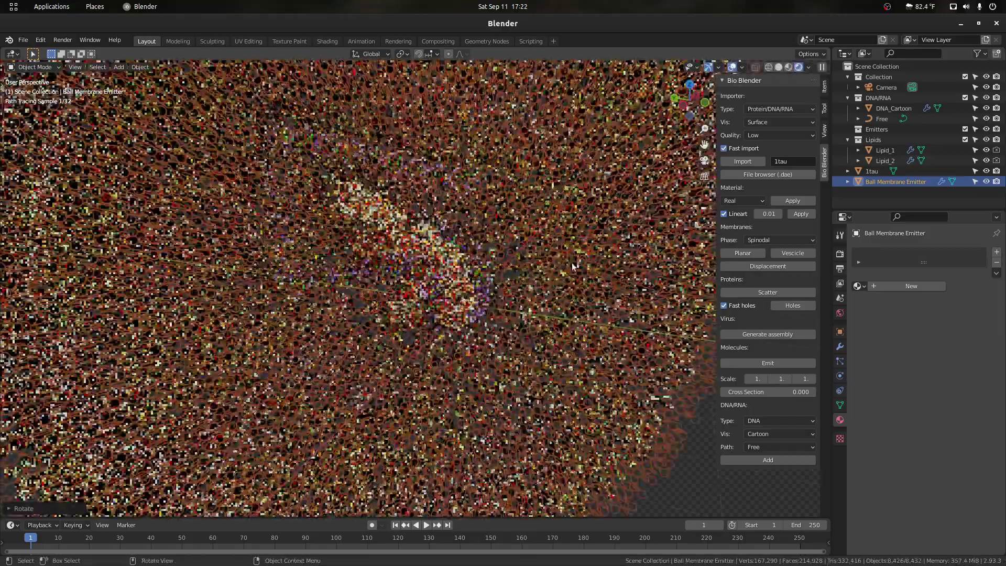
left_click(840, 347)
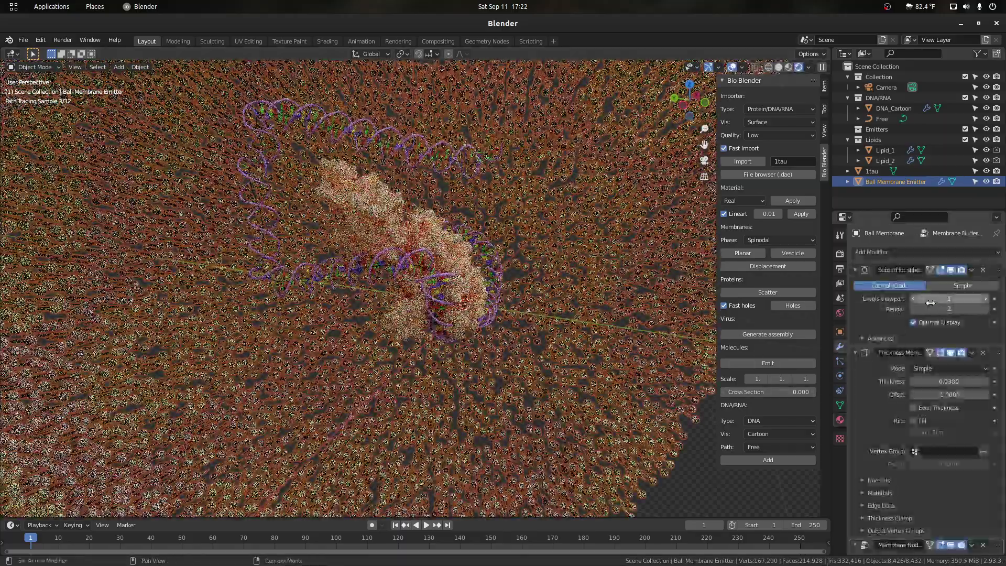
left_click(854, 271)
left_click(854, 284)
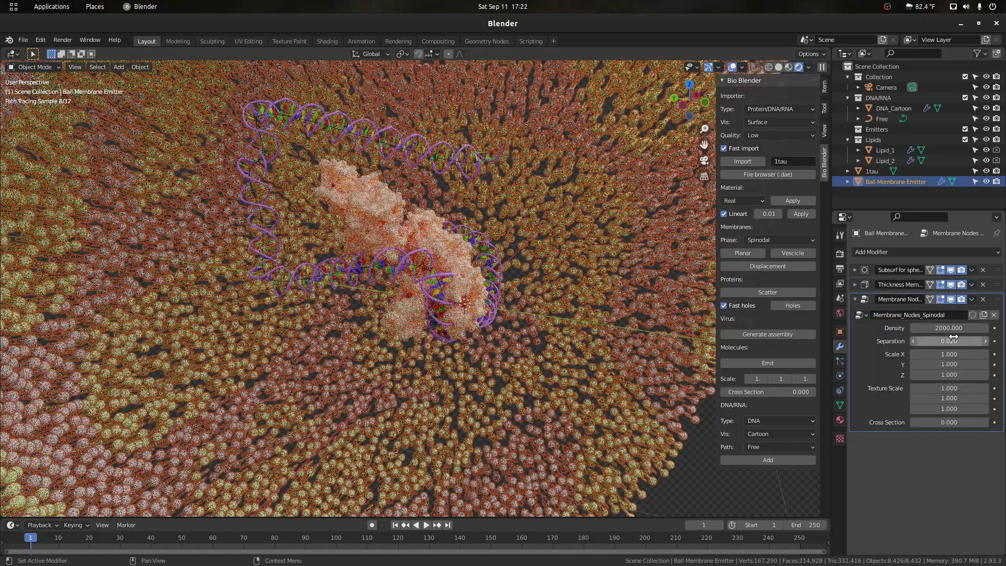
left_click(947, 328)
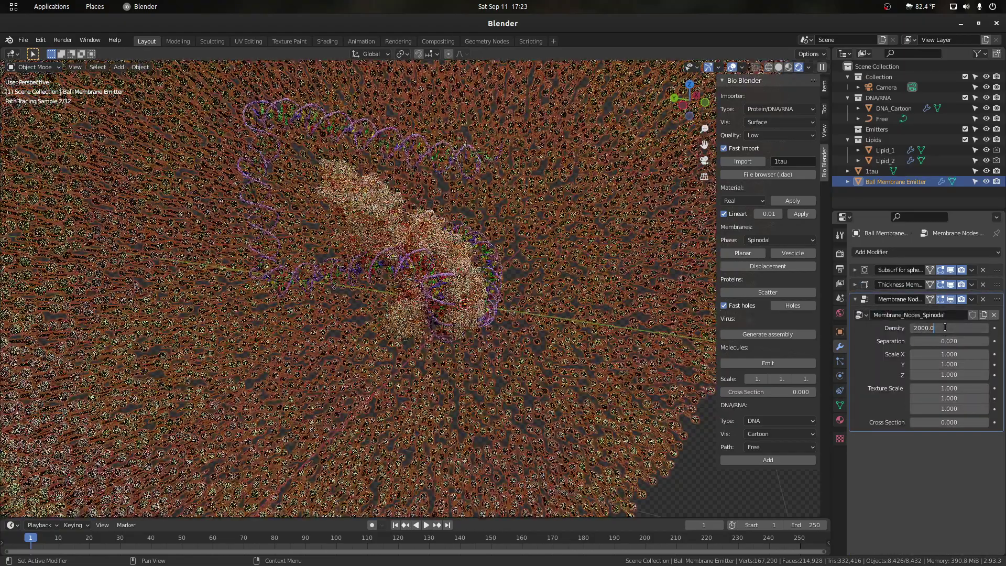
type("1000")
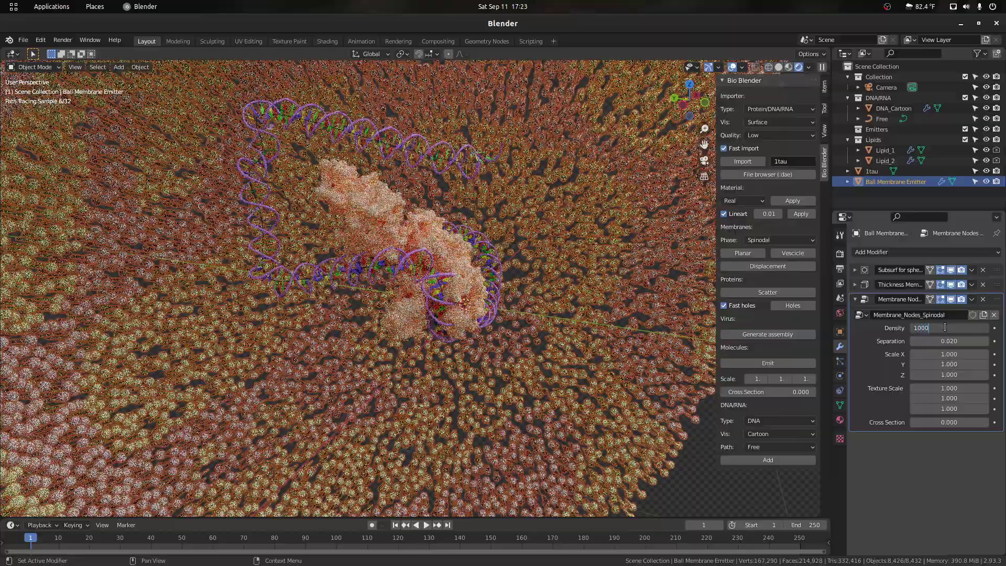
key("Return")
scroll(492, 254, "up", 1)
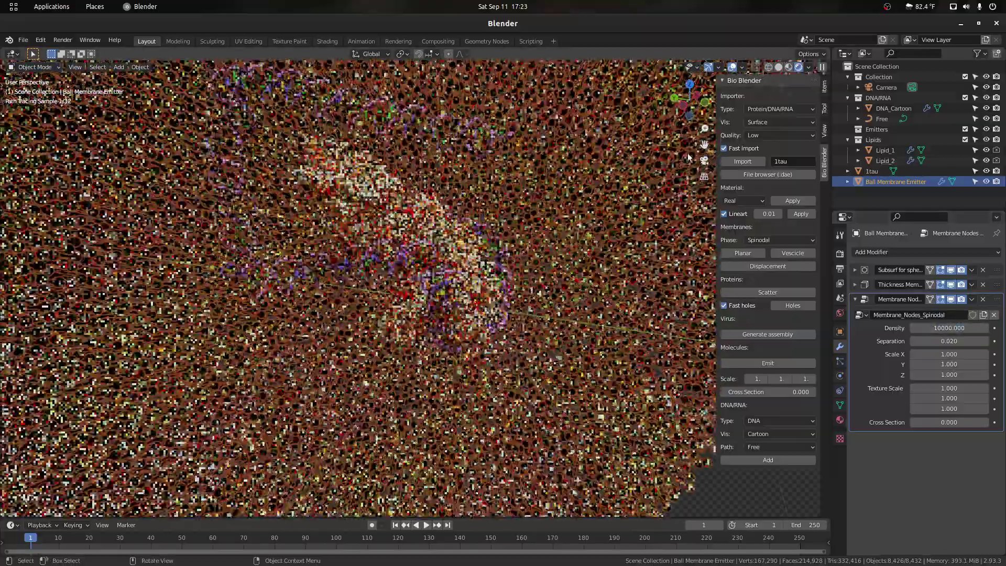
left_click_drag(689, 115, 677, 109)
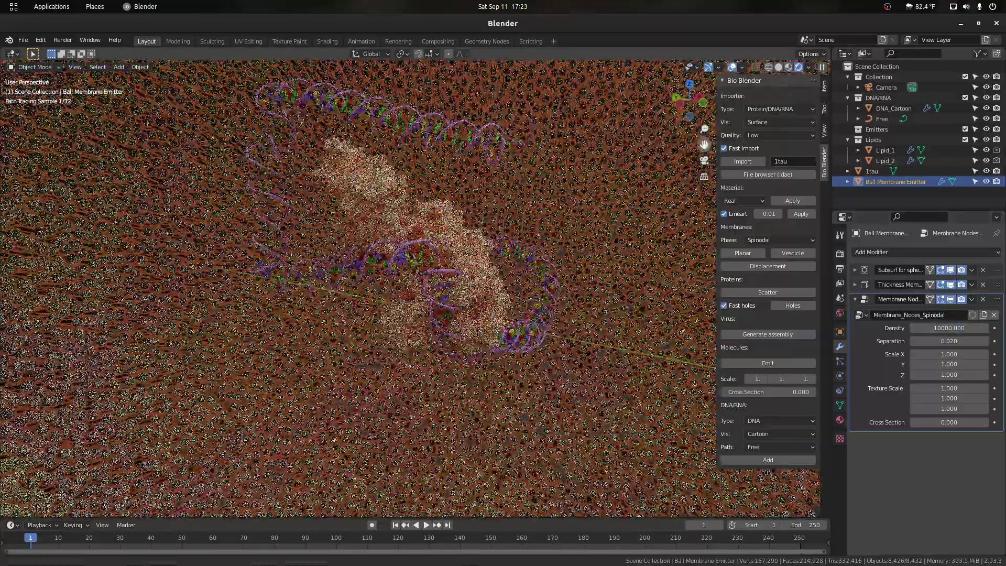
left_click_drag(704, 144, 720, 176)
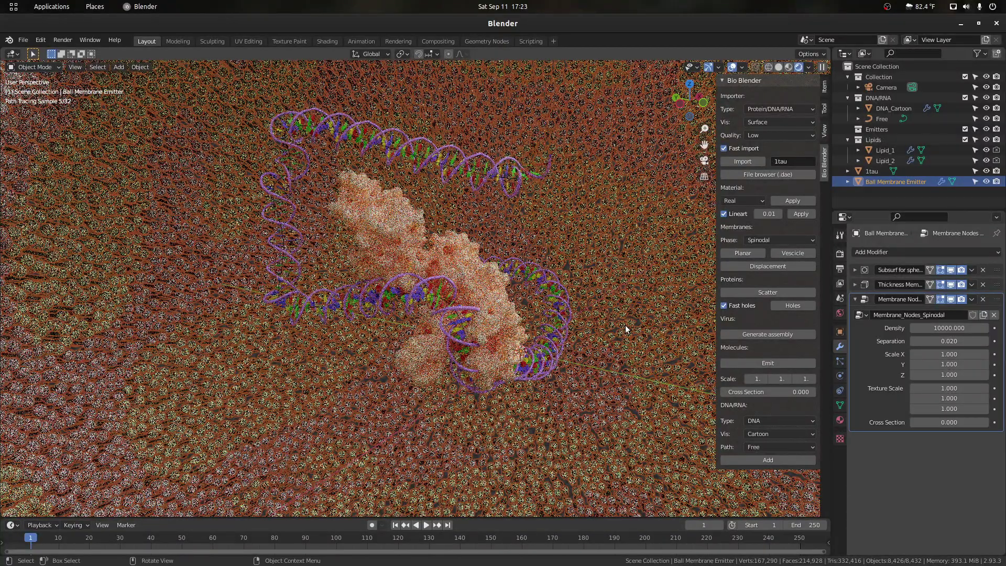
- Select the free path curve, followed by the cartoon DNA strand running through the protein
left_click(470, 167)
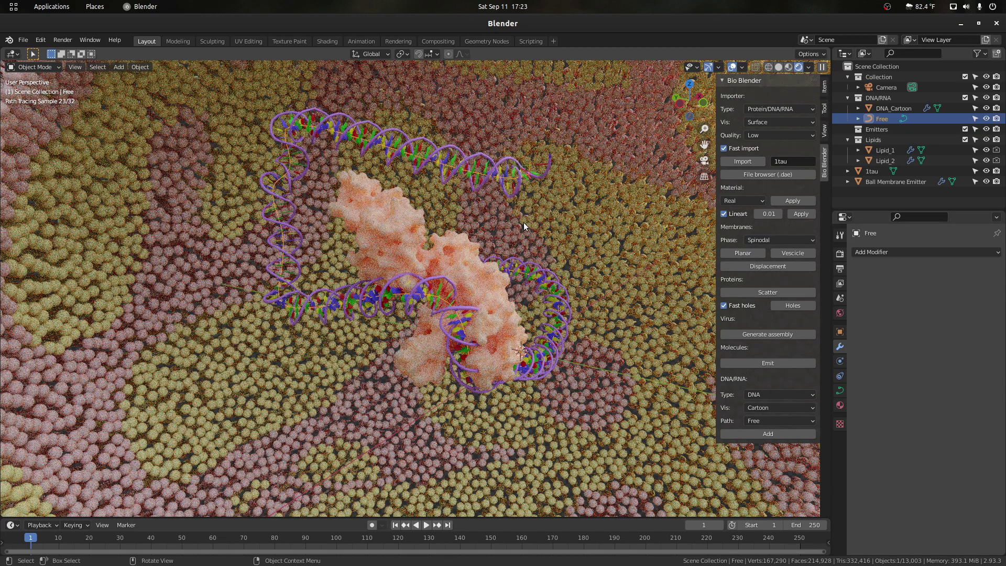
scroll(442, 285, "up", 3)
left_click(442, 285)
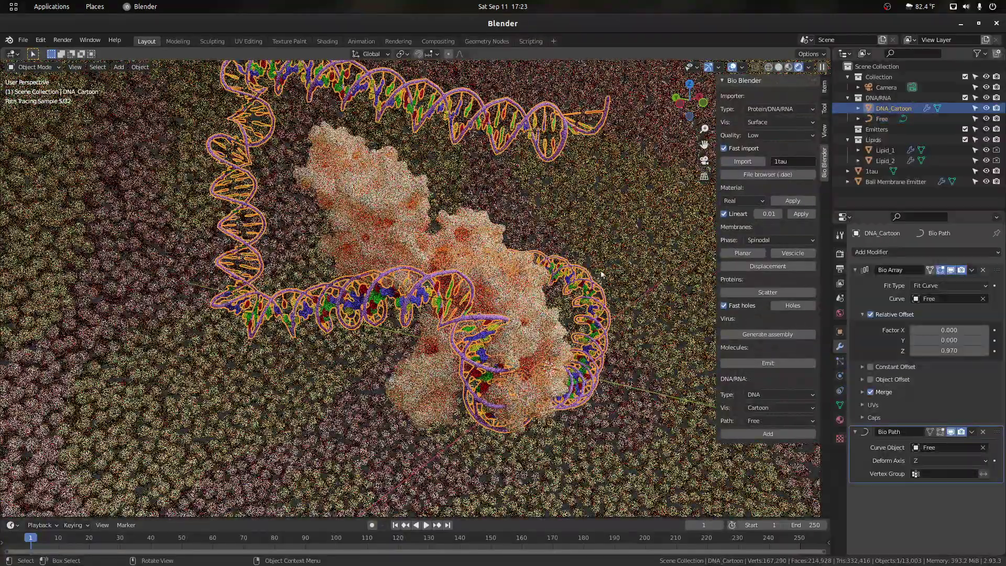
- Display the scene in solid shading, collapse the Bio Array modifier, and examine the DNA helix up close where it passes through the protein
left_click(779, 67)
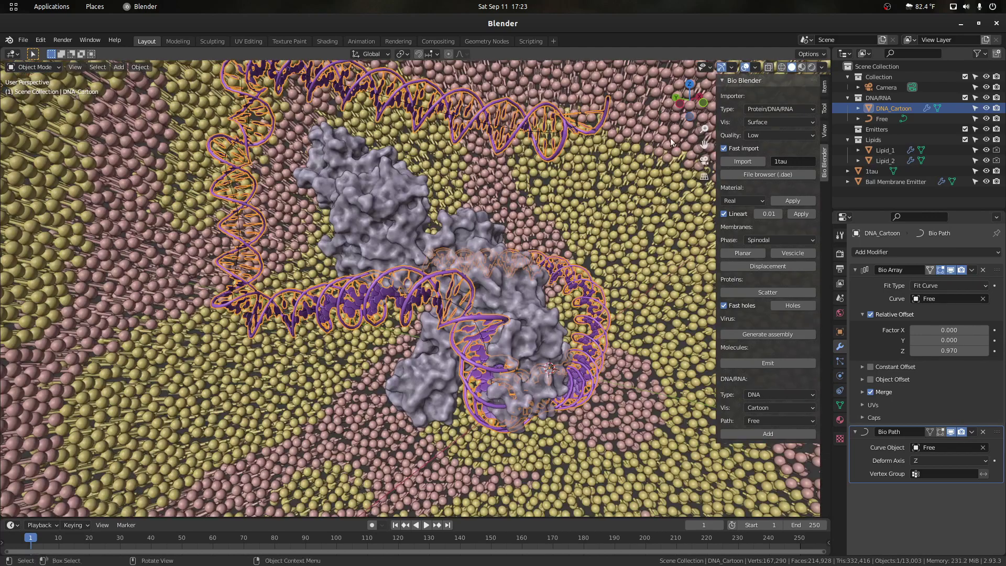
scroll(408, 267, "up", 6)
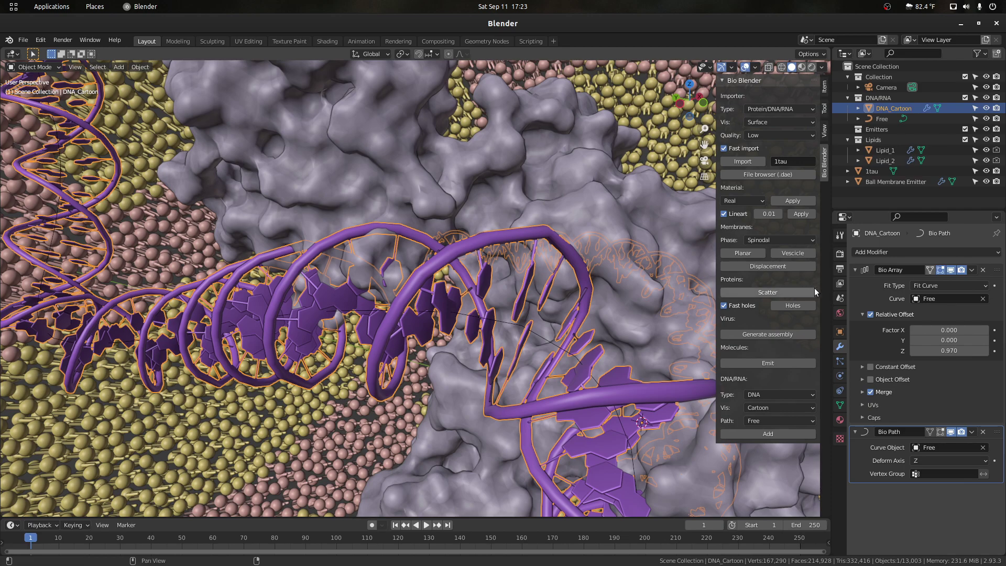
left_click(854, 270)
scroll(437, 278, "down", 3)
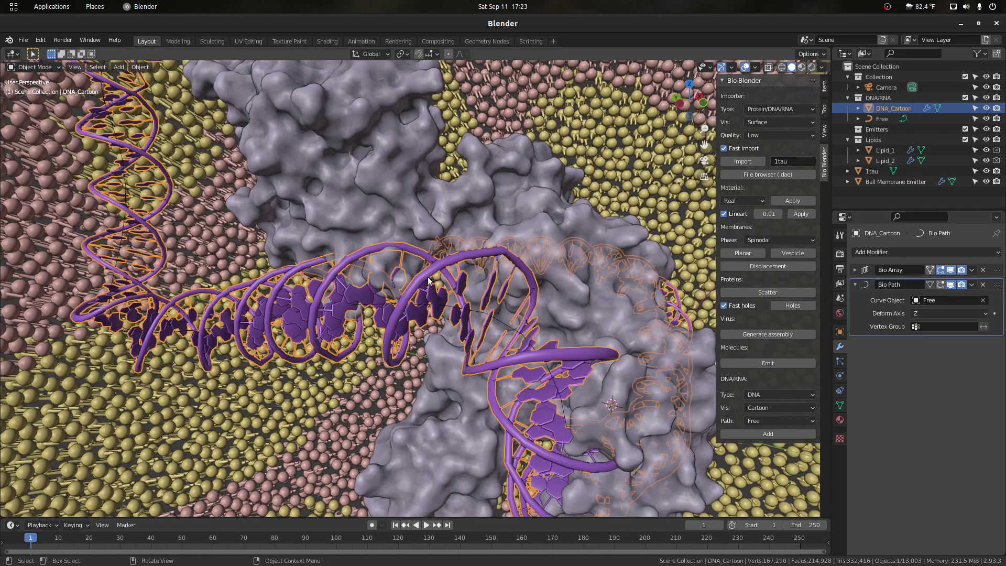
scroll(445, 288, "up", 2)
scroll(449, 281, "down", 4)
scroll(449, 282, "up", 6)
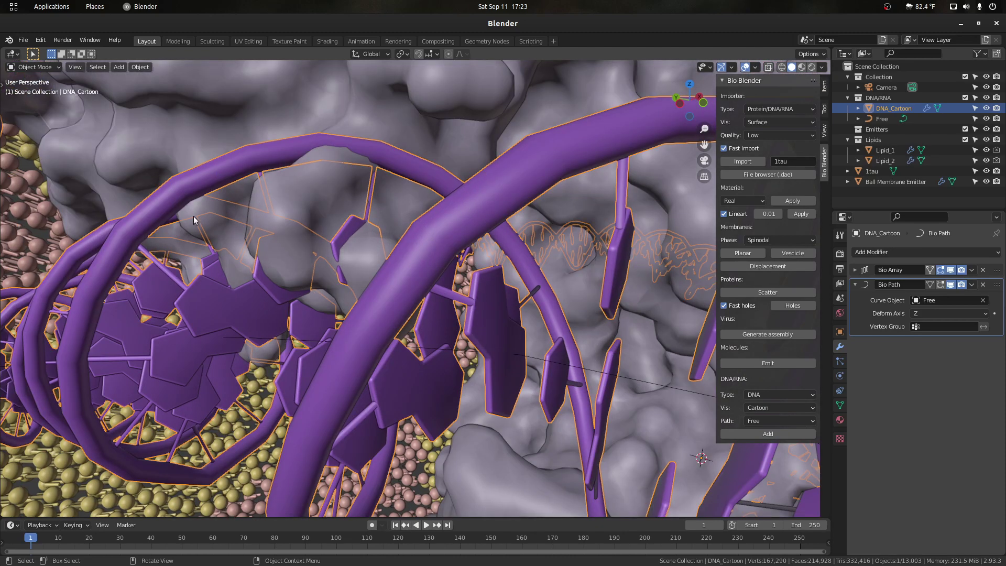
scroll(512, 186, "down", 4)
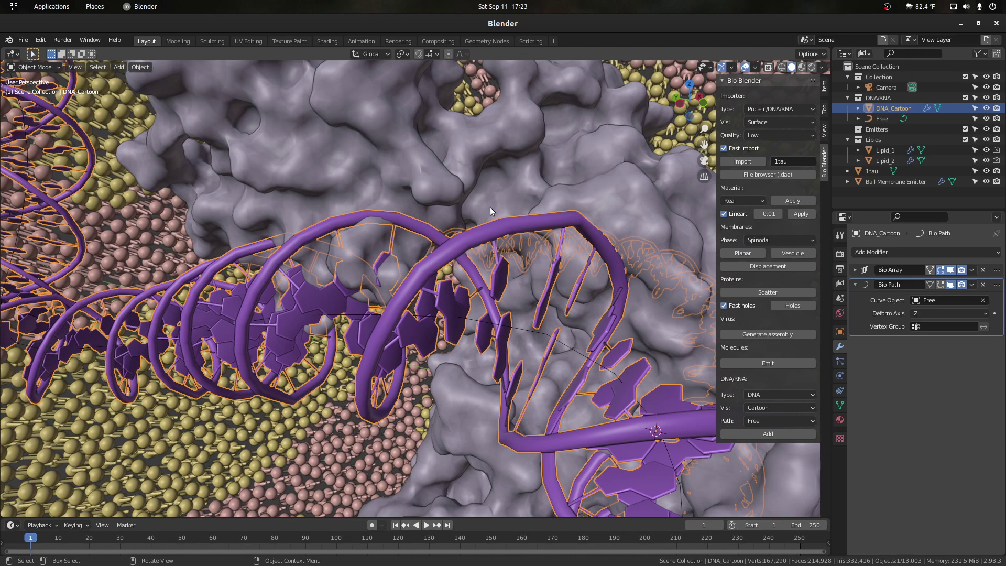
- Deselect the cartoon DNA strand and frame the whole cut vesicle with the protein and DNA inside
scroll(456, 234, "down", 10)
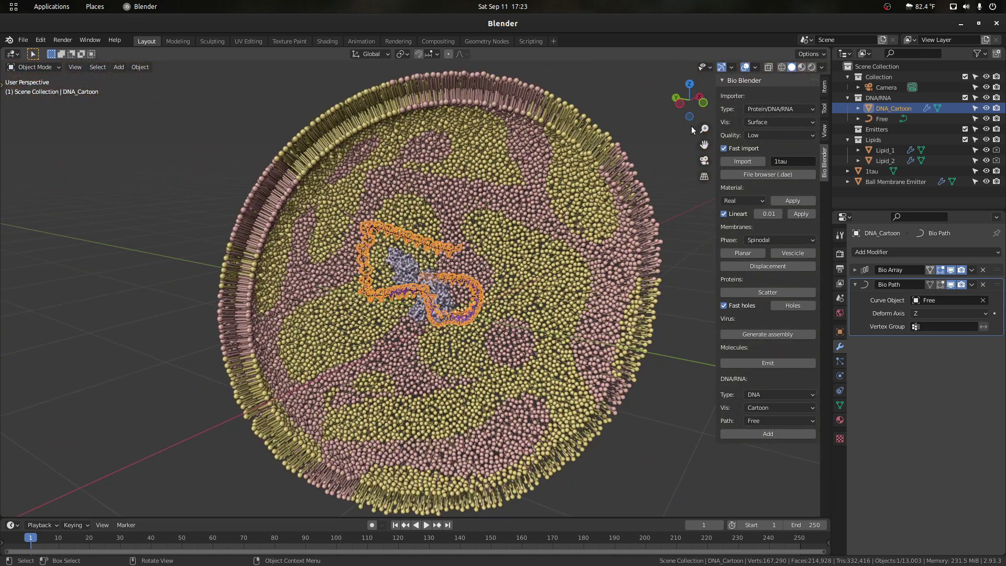
left_click(644, 127)
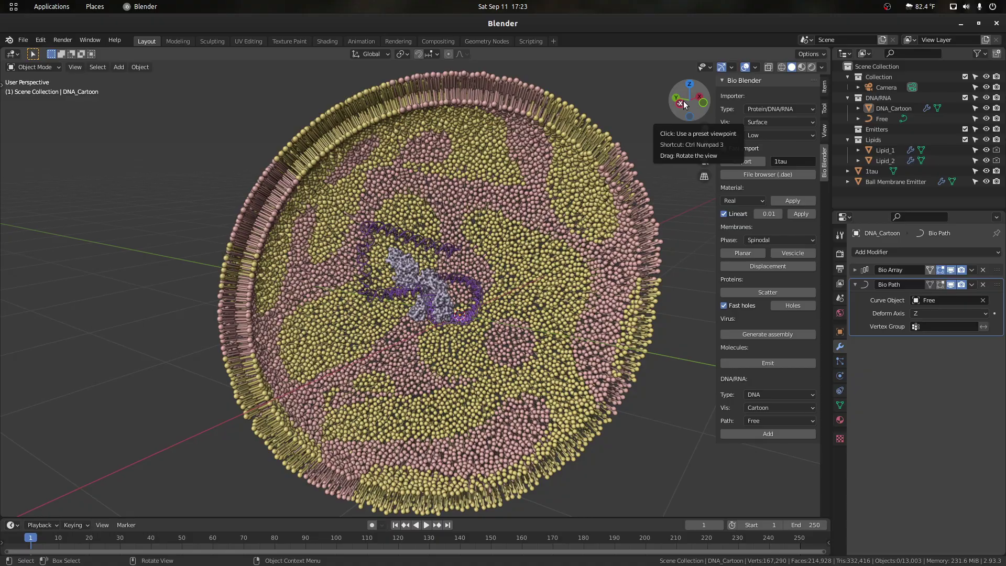
left_click_drag(684, 103, 606, 224)
left_click_drag(685, 102, 710, 102)
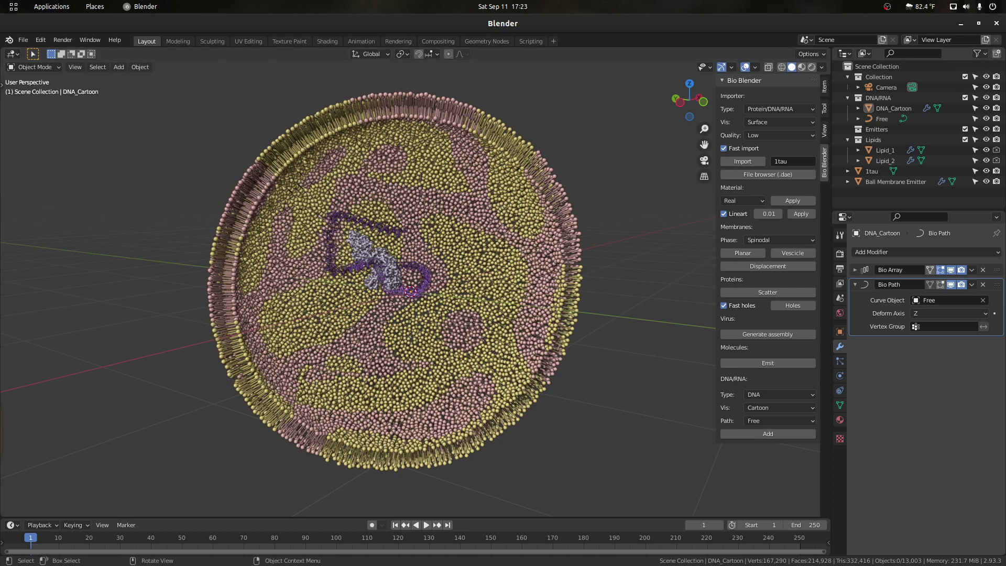